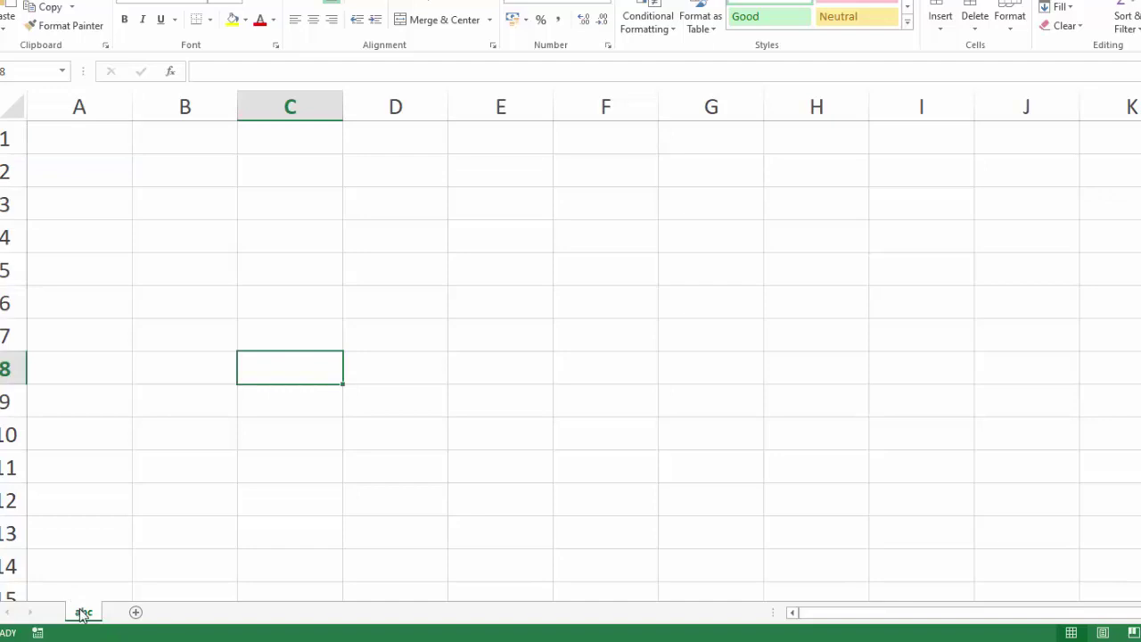
Rename the abc sheet tab to 'Daily Sales' and return to cell A1.
right_click(83, 613)
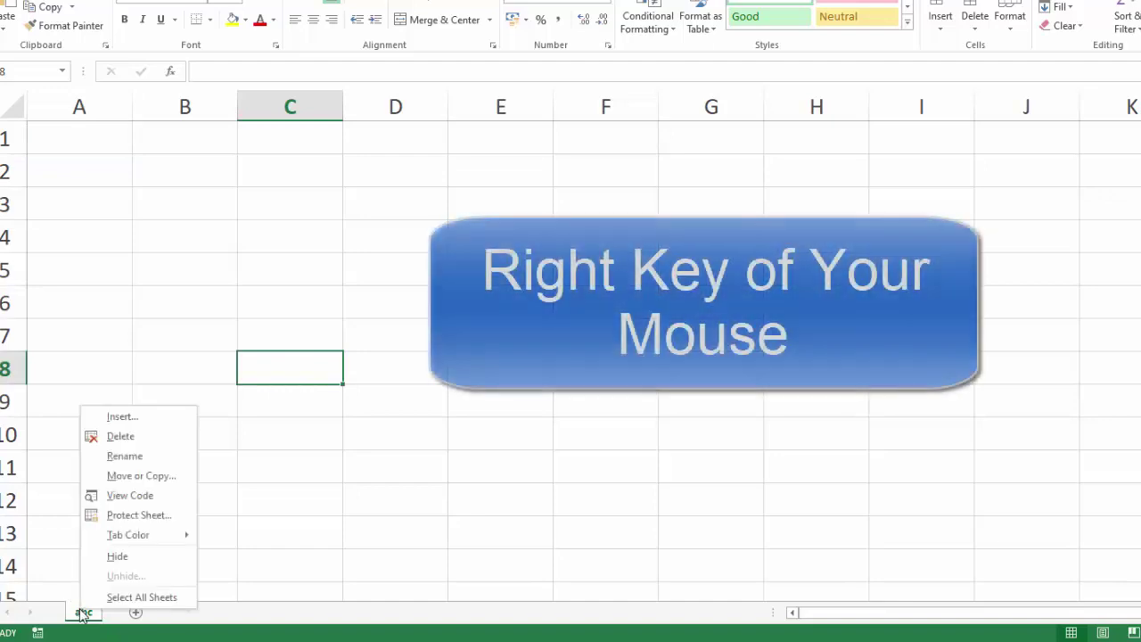
left_click(124, 463)
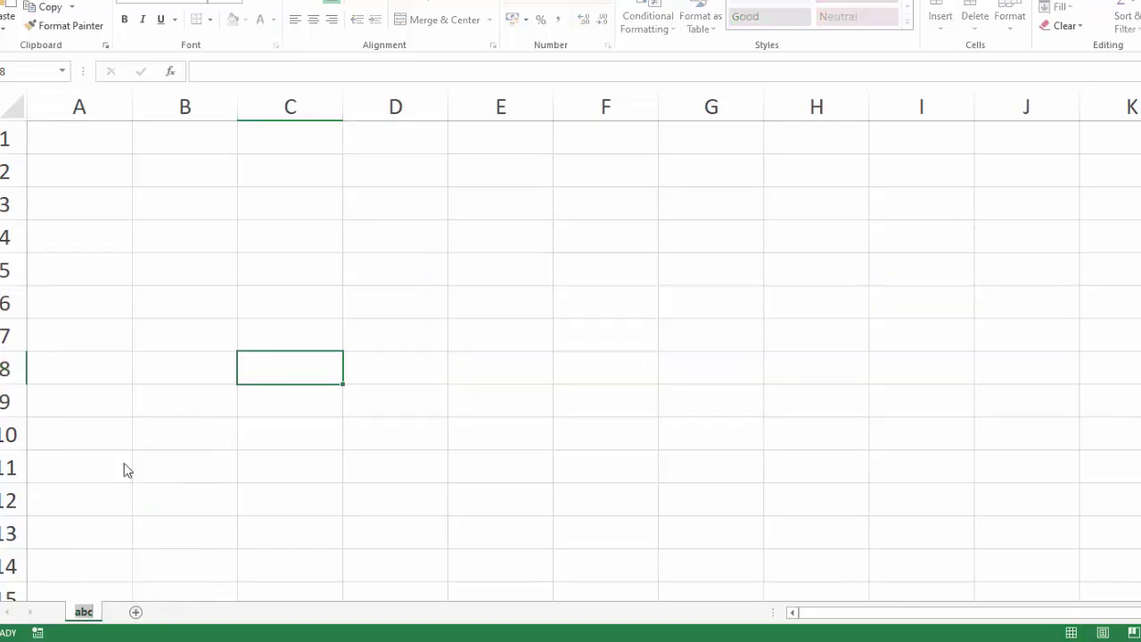
type("Daily")
type(" Sales")
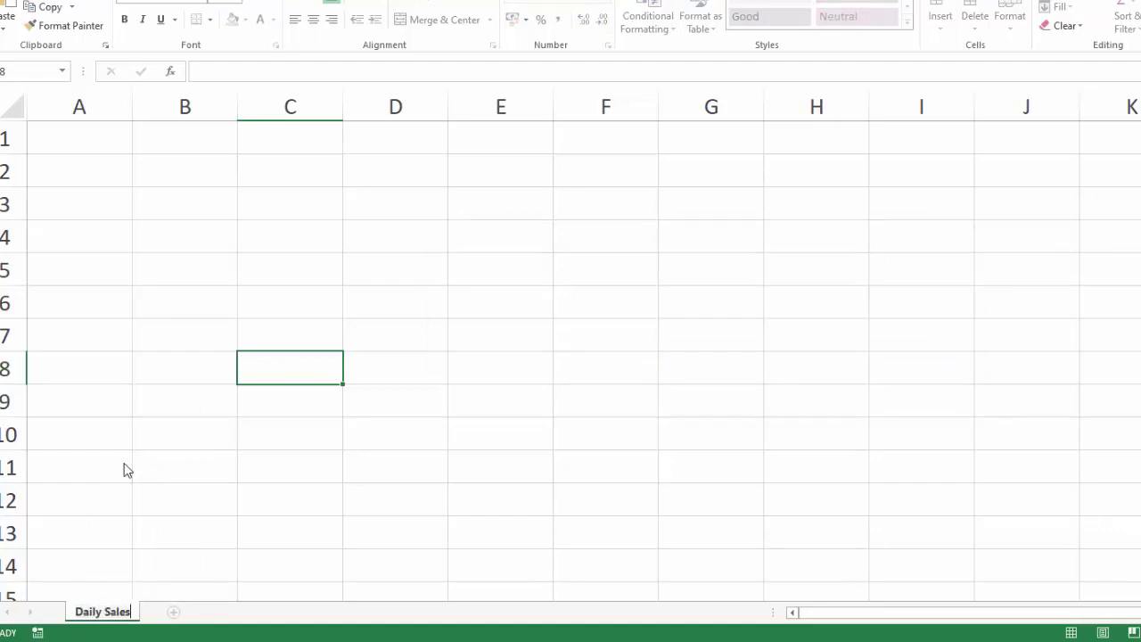
left_click(71, 215)
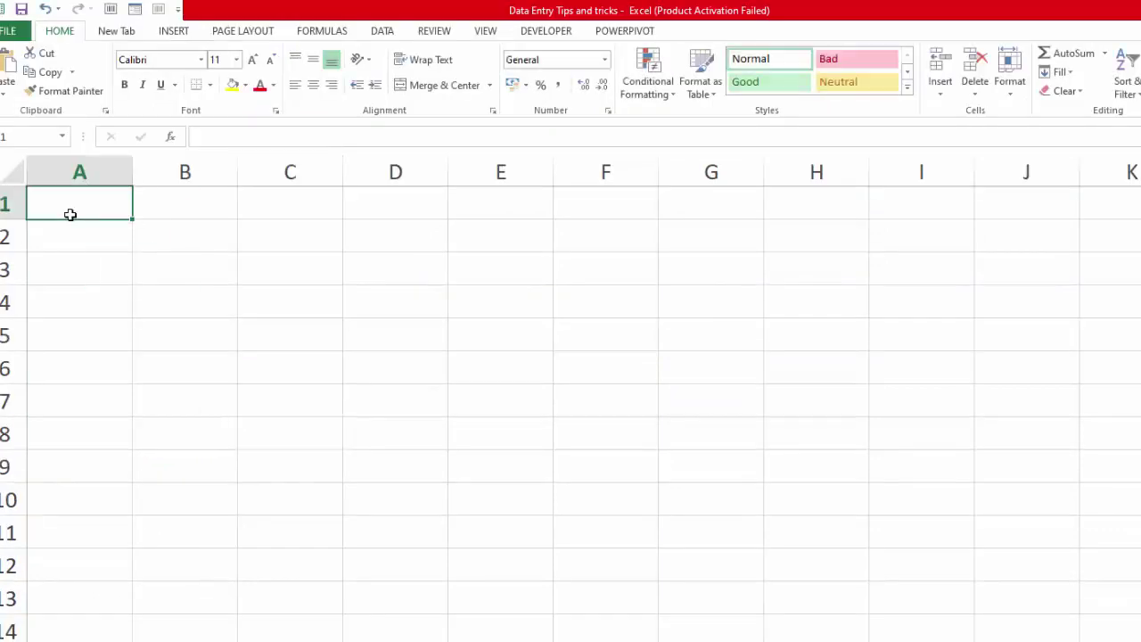
Enter the headings S.No, Date, Description and Unit in cells A1 to D1.
type("S.")
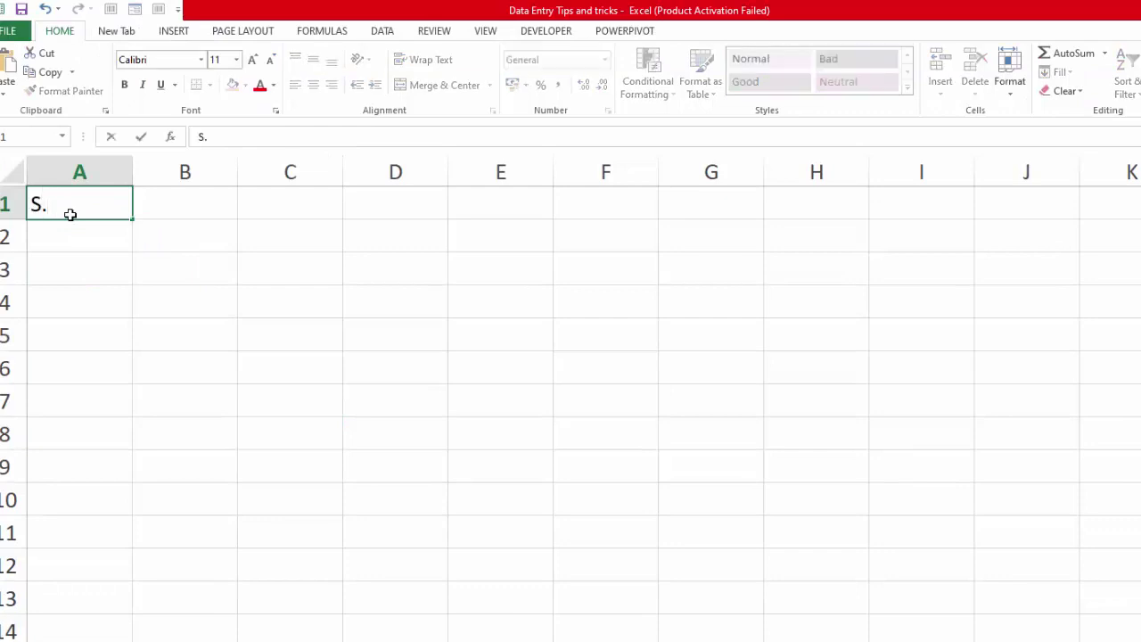
type("N")
key("BackSpace")
key("BackSpace")
key("BackSpace")
type("S.")
type("N")
type("o")
key("Tab")
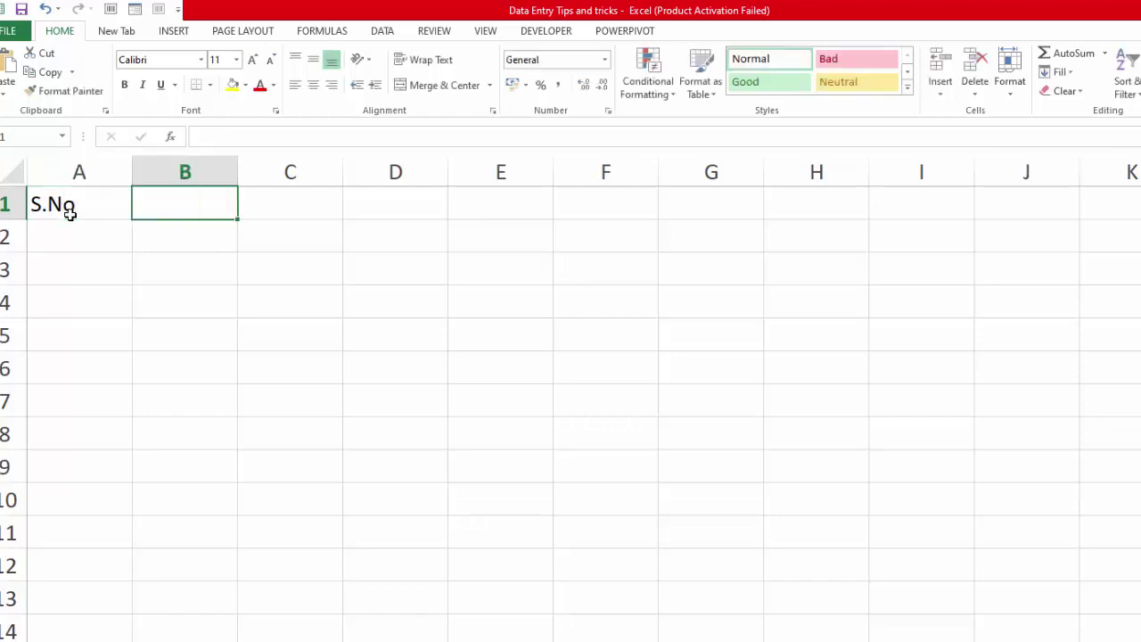
type("D")
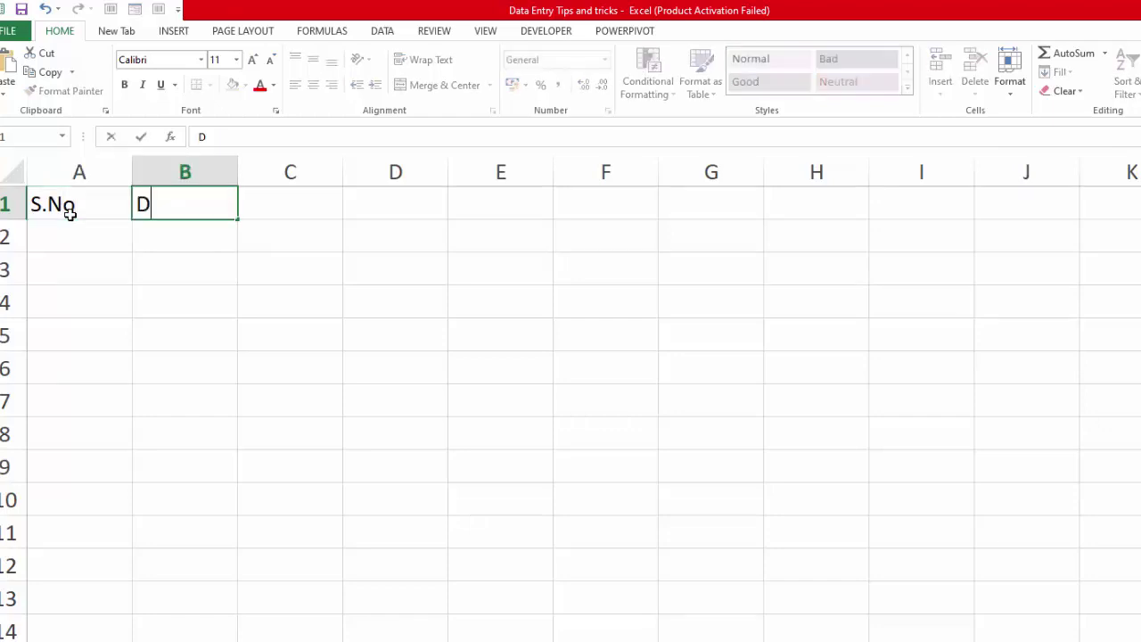
type("a")
type("te")
key("Tab")
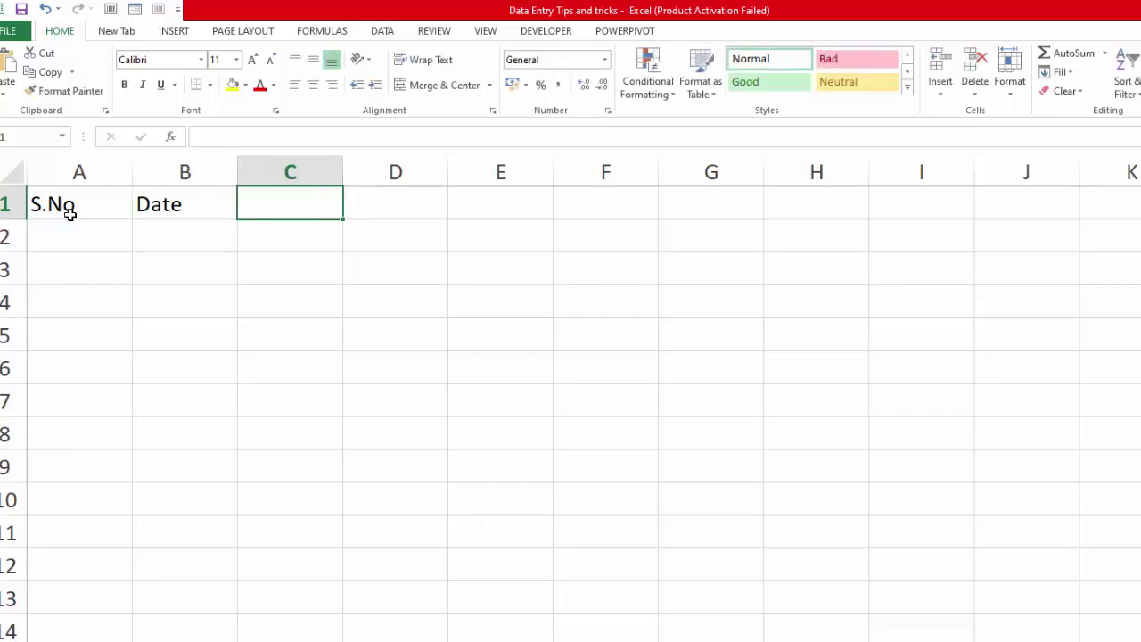
type("Des")
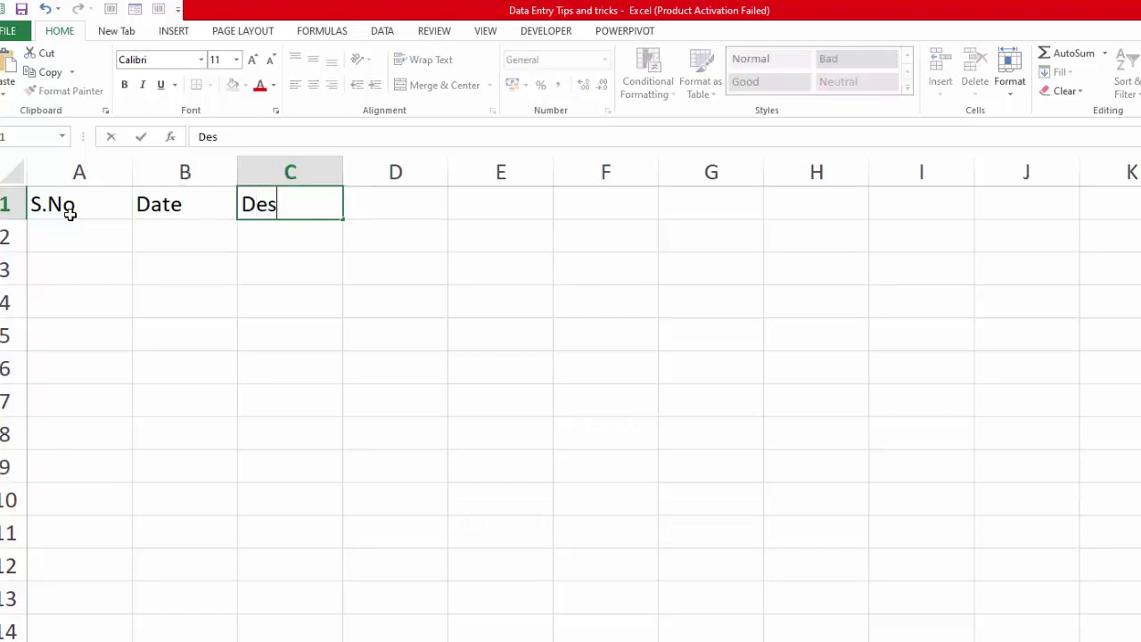
type("cription")
key("Tab")
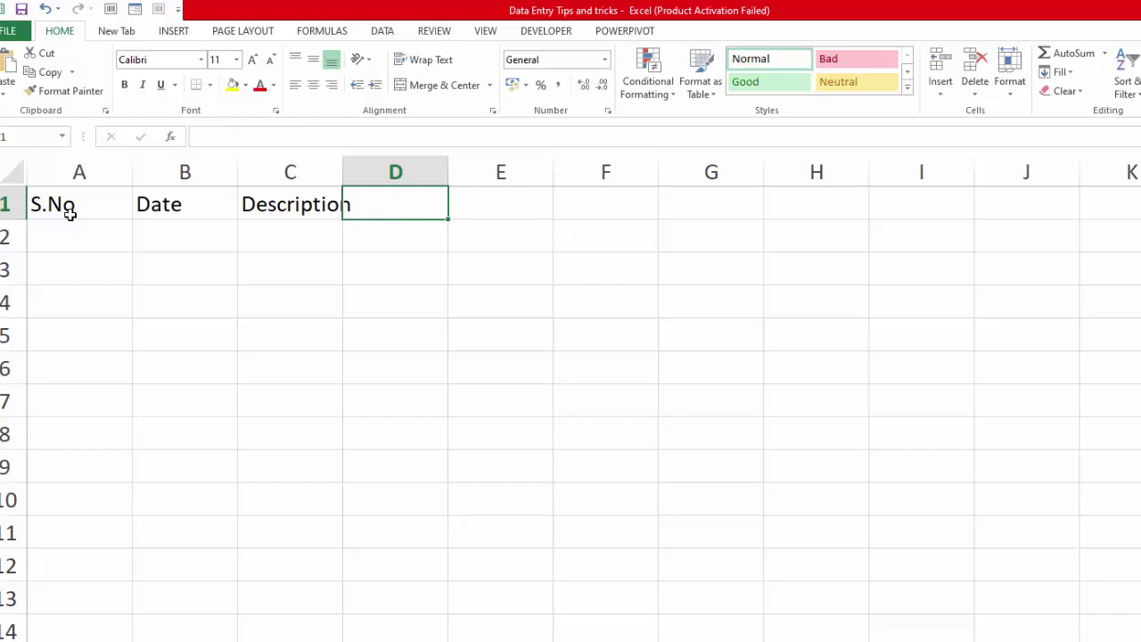
type("Unit")
key("Tab")
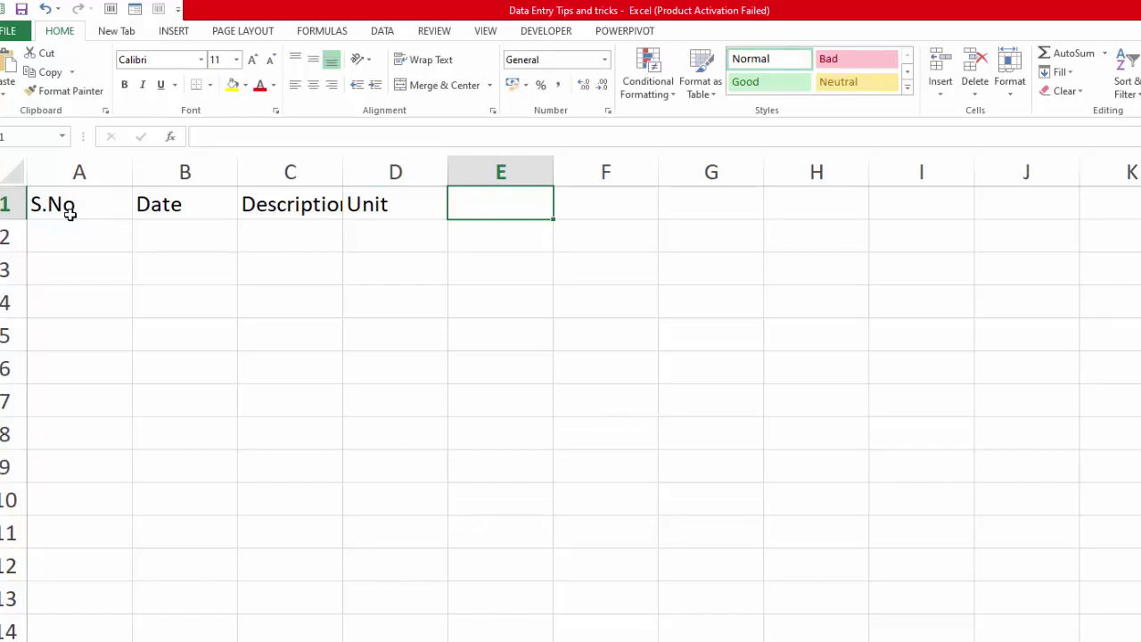
Extend D1 to 'Unit Price' and add the Quantity and Amount headings in E1 and F1.
double_click(405, 203)
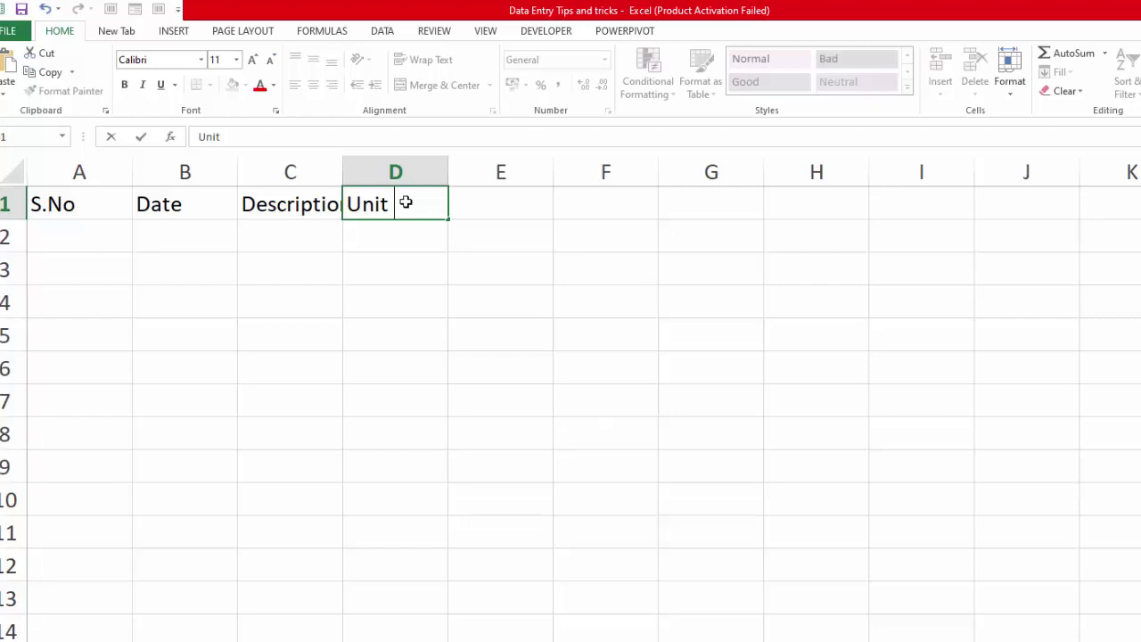
type("P")
type("rice")
key("Tab")
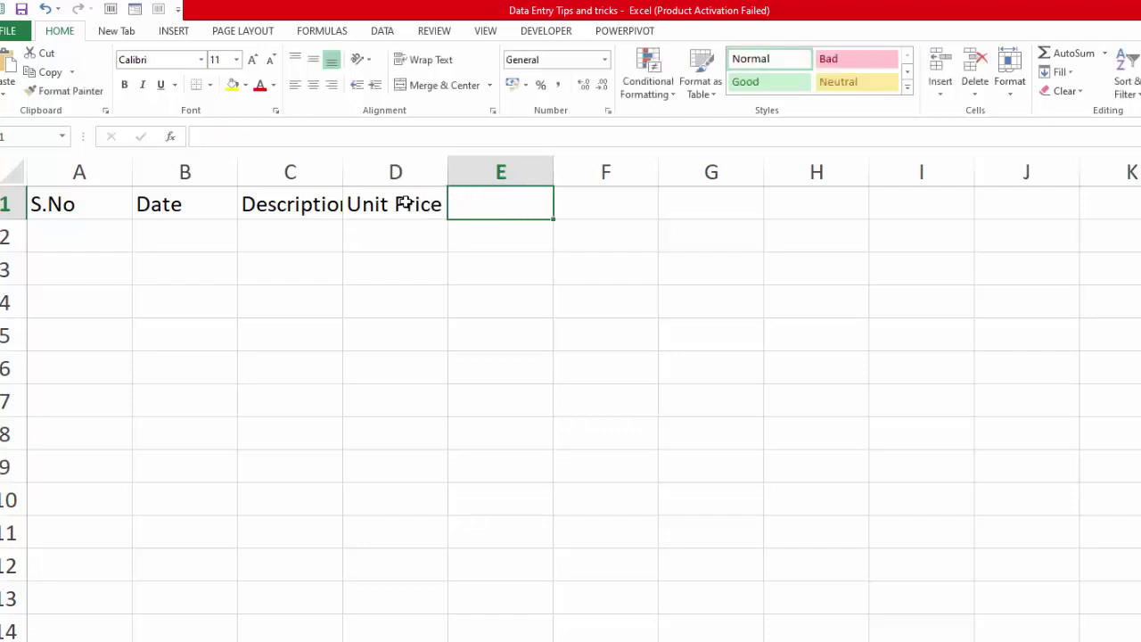
type("Q")
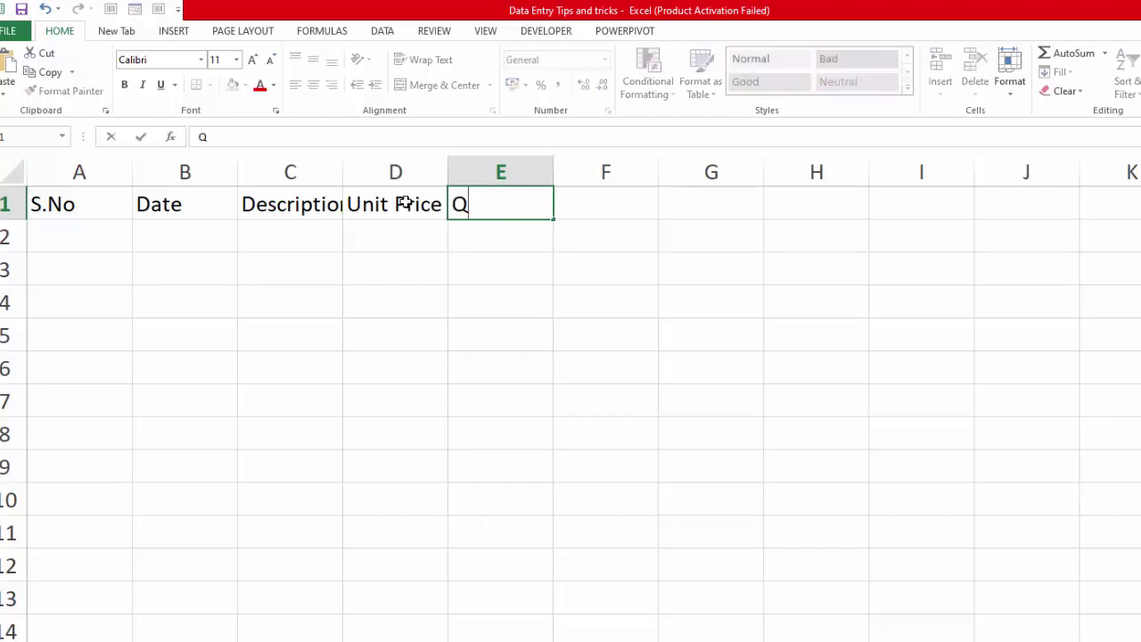
type("uan")
type("tity")
key("Tab")
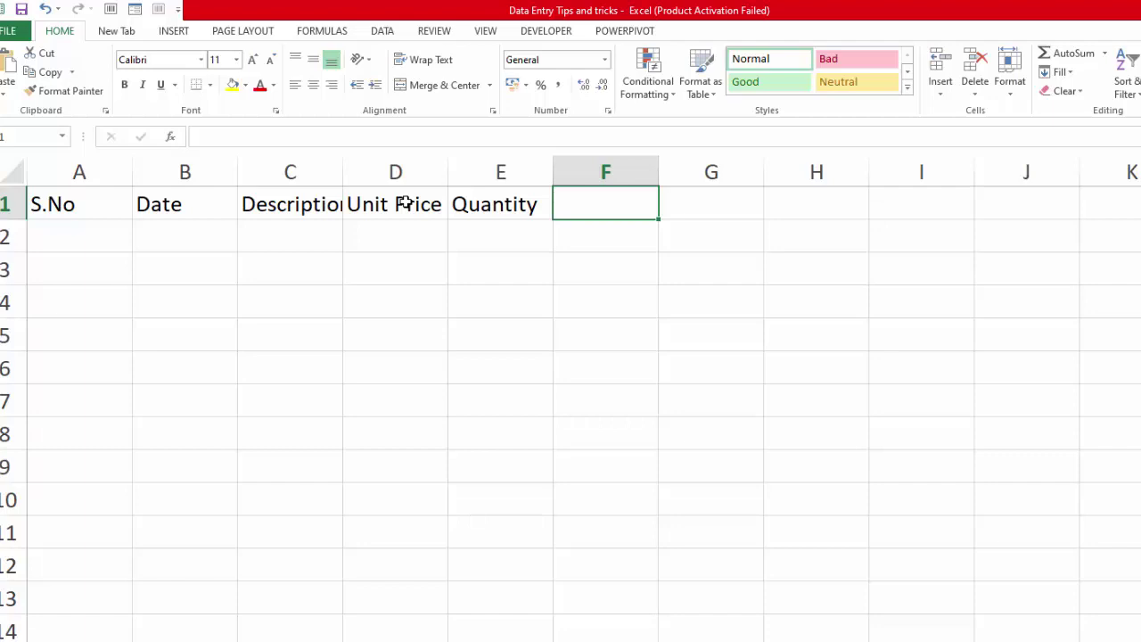
type("Am")
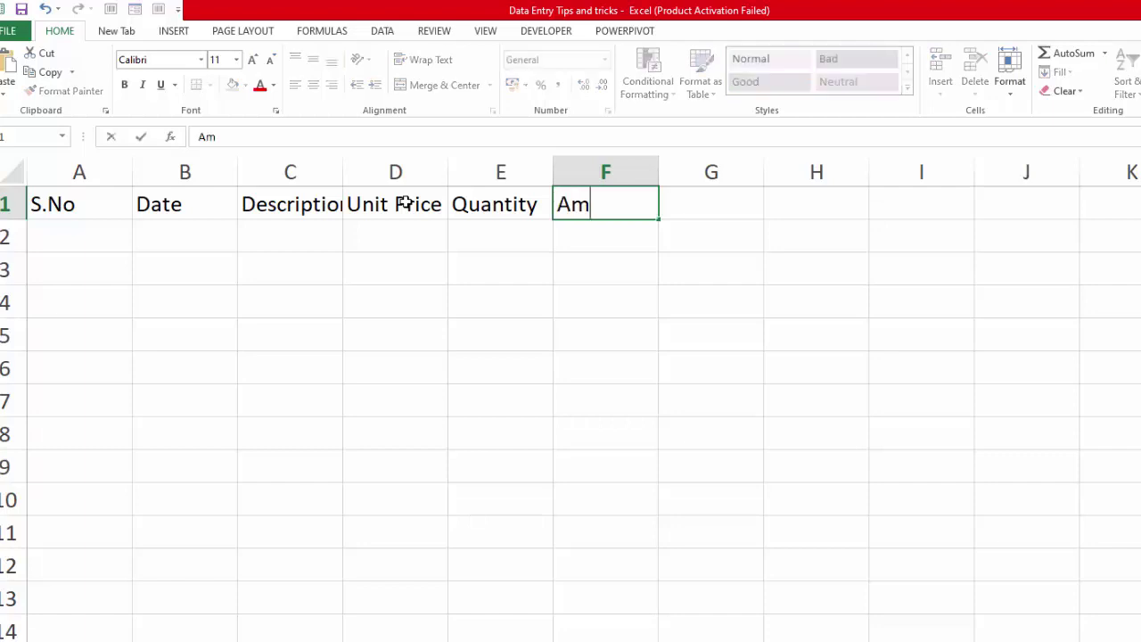
type("ount")
key("Tab")
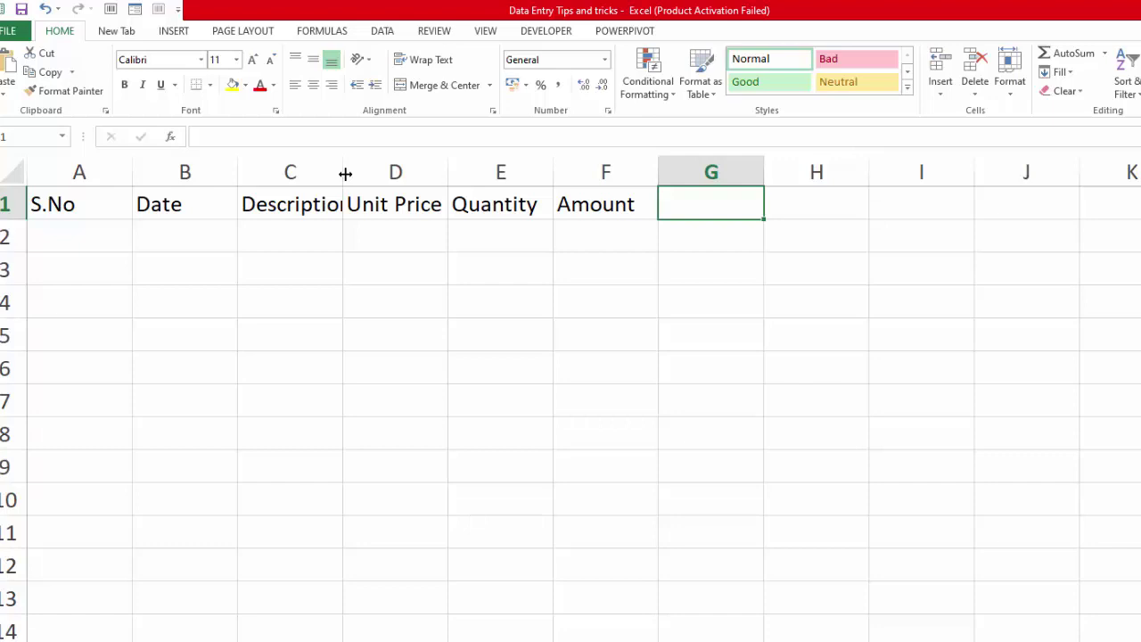
Widen column C for Description and give every cell in A1:F14 All Borders.
left_click_drag(345, 174, 410, 176)
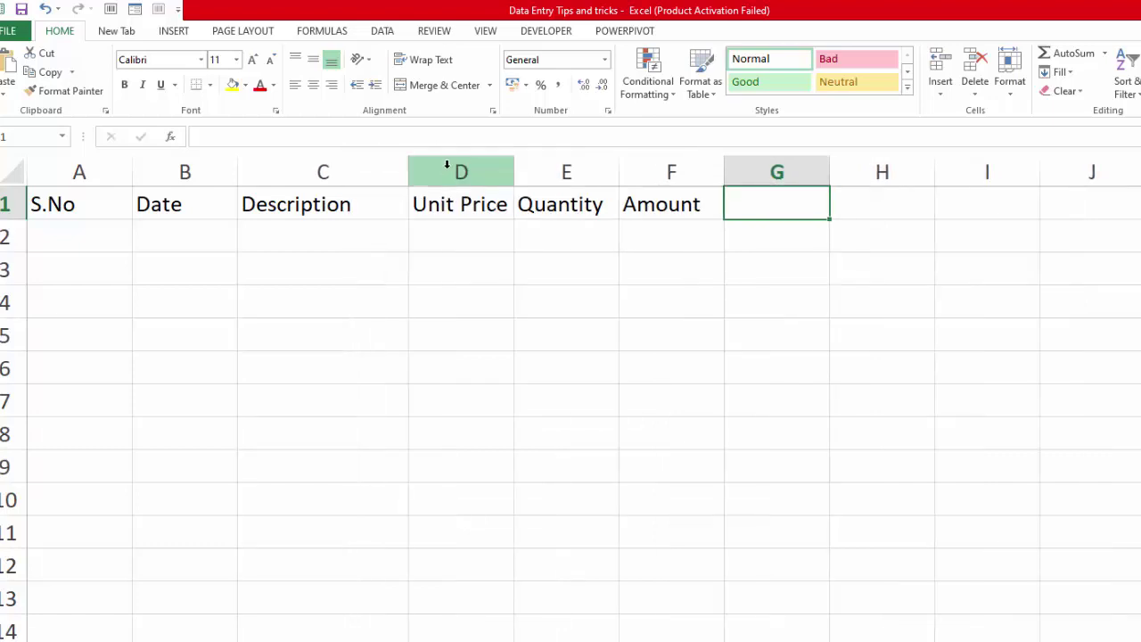
left_click(94, 203)
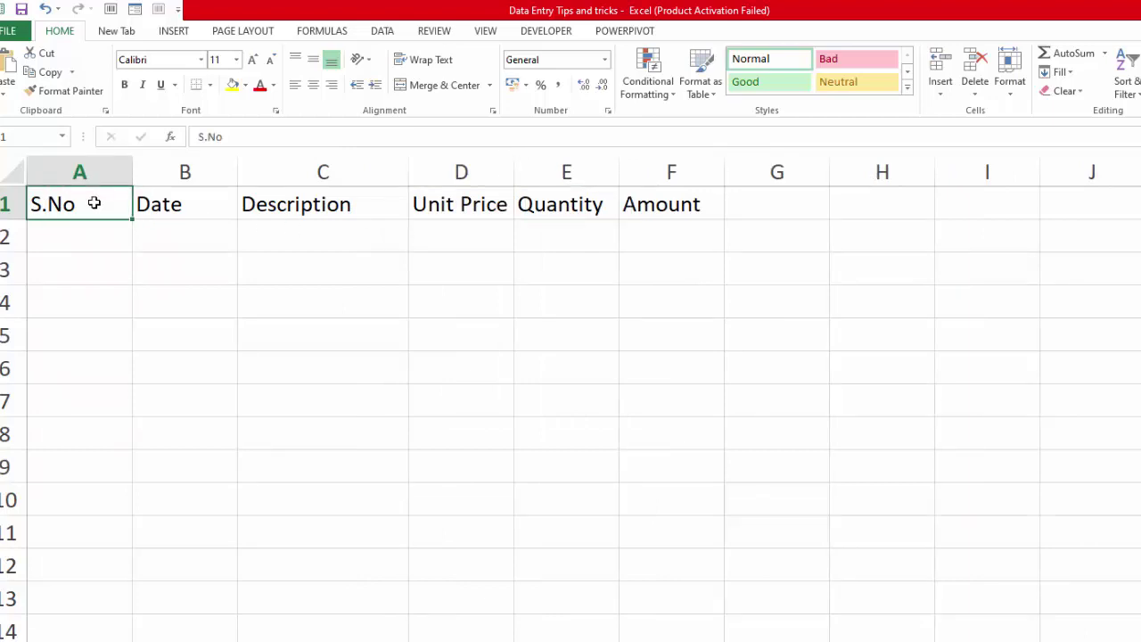
mouse_move(93, 203)
left_mouse_down()
mouse_move(675, 541)
mouse_move(693, 617)
left_mouse_up()
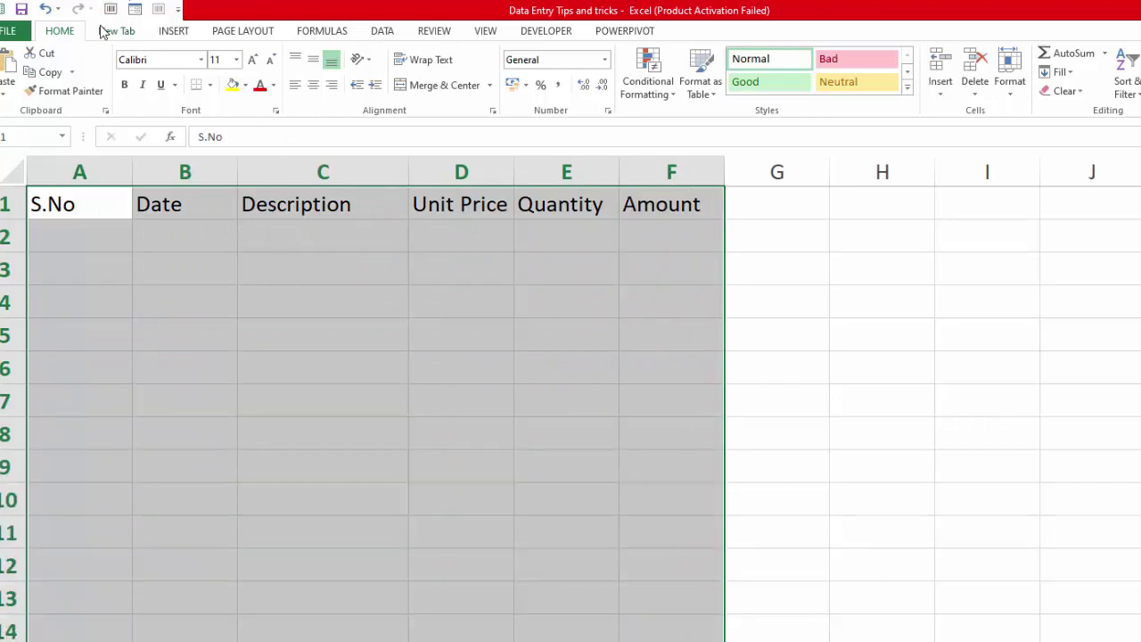
left_click(211, 87)
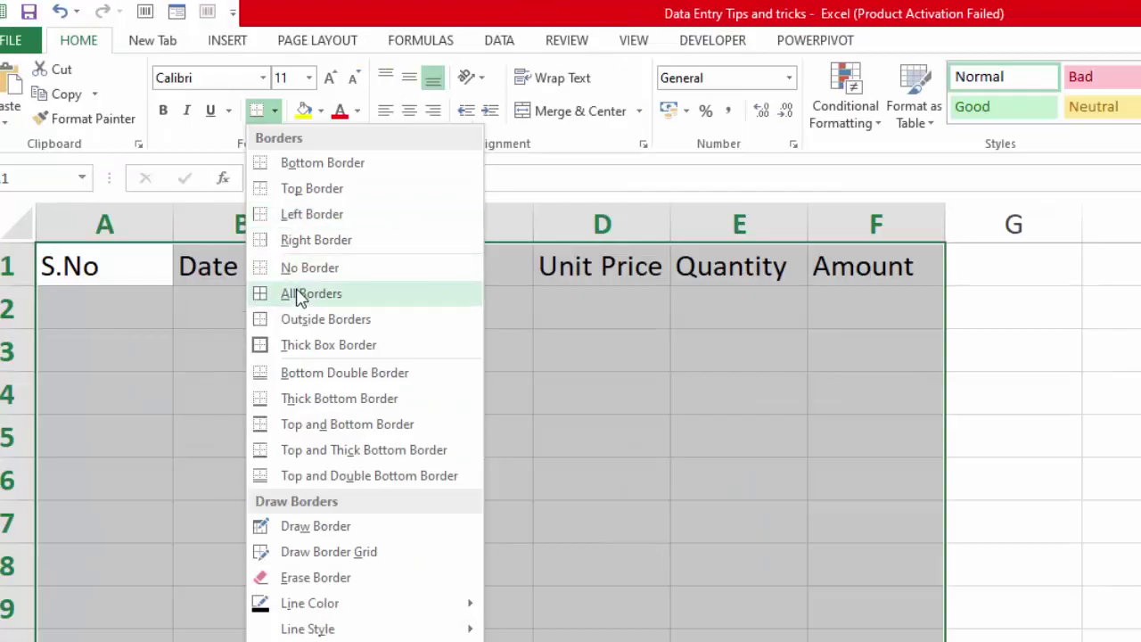
left_click(236, 225)
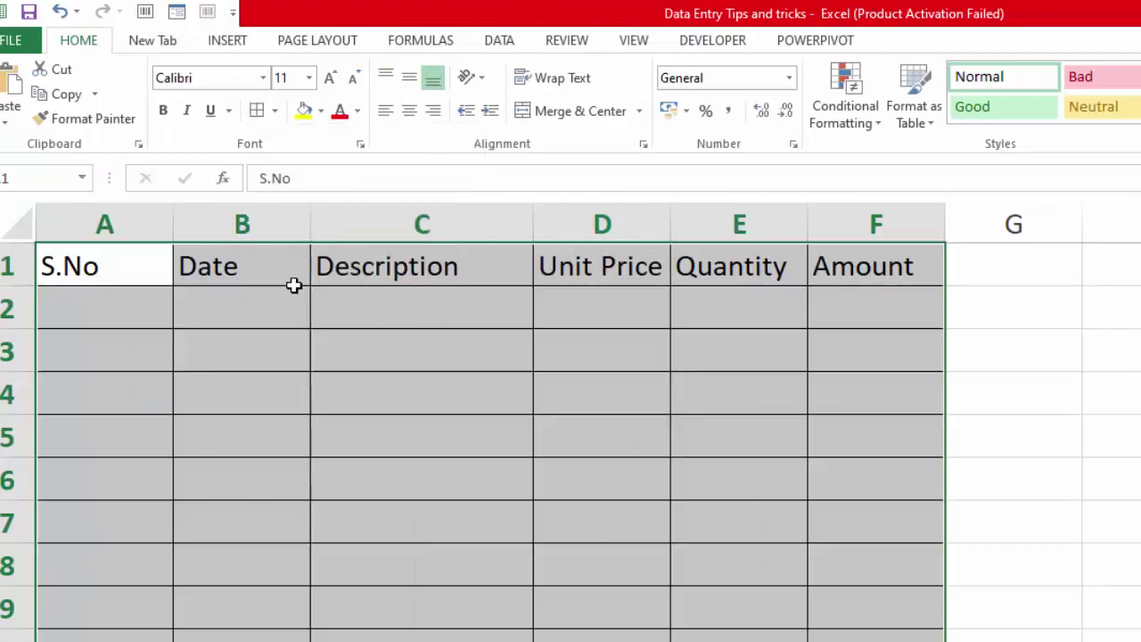
Add a Thick Box Border outline around the A1:F14 table block.
left_click(274, 112)
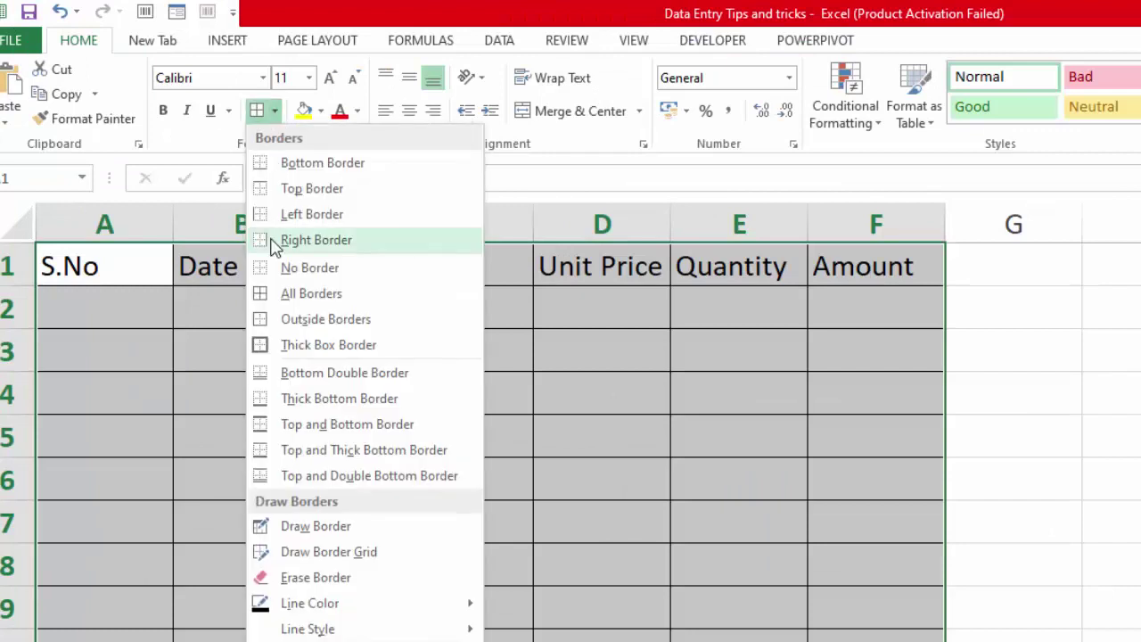
left_click(293, 345)
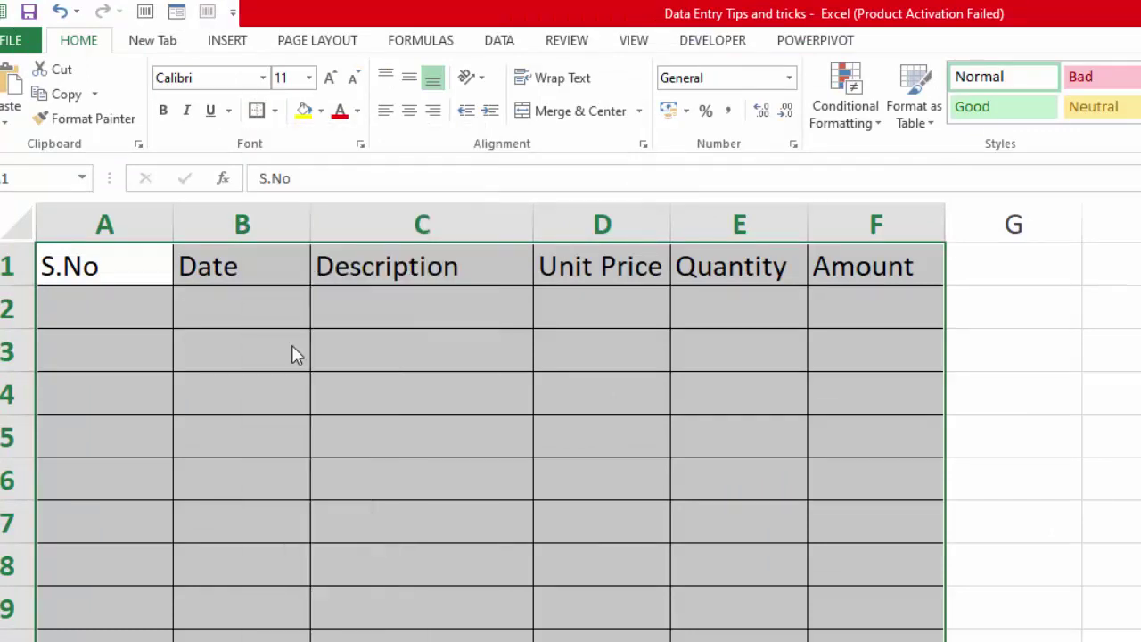
left_click(1070, 375)
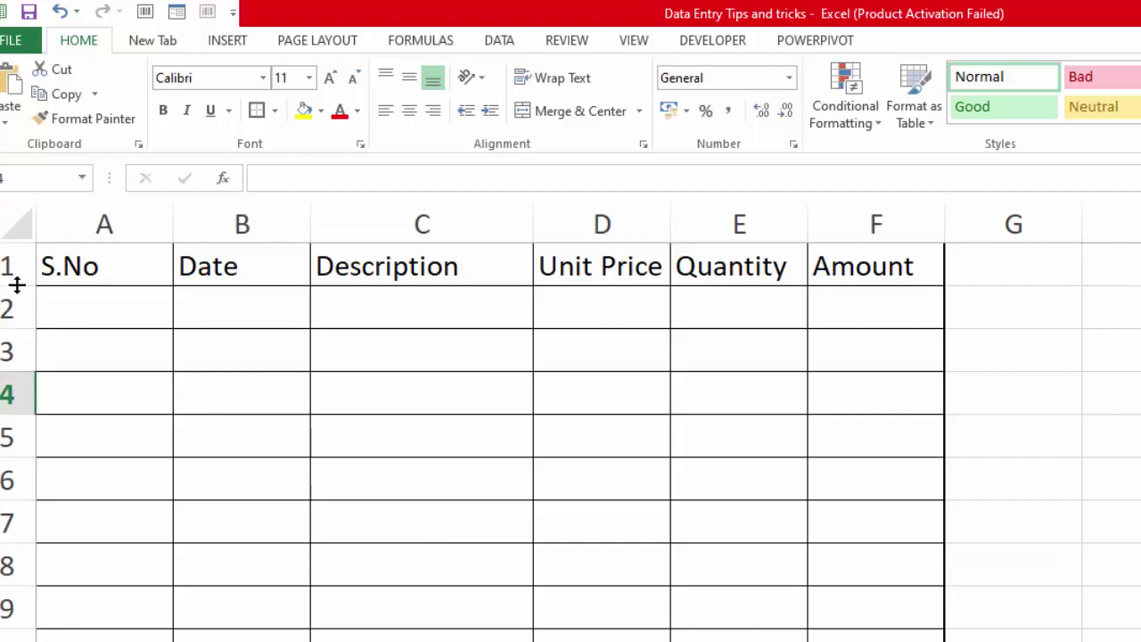
Make row 1 taller and set headings A1:F1 middle-aligned, centred, single-underlined and bold.
left_click_drag(16, 284, 17, 318)
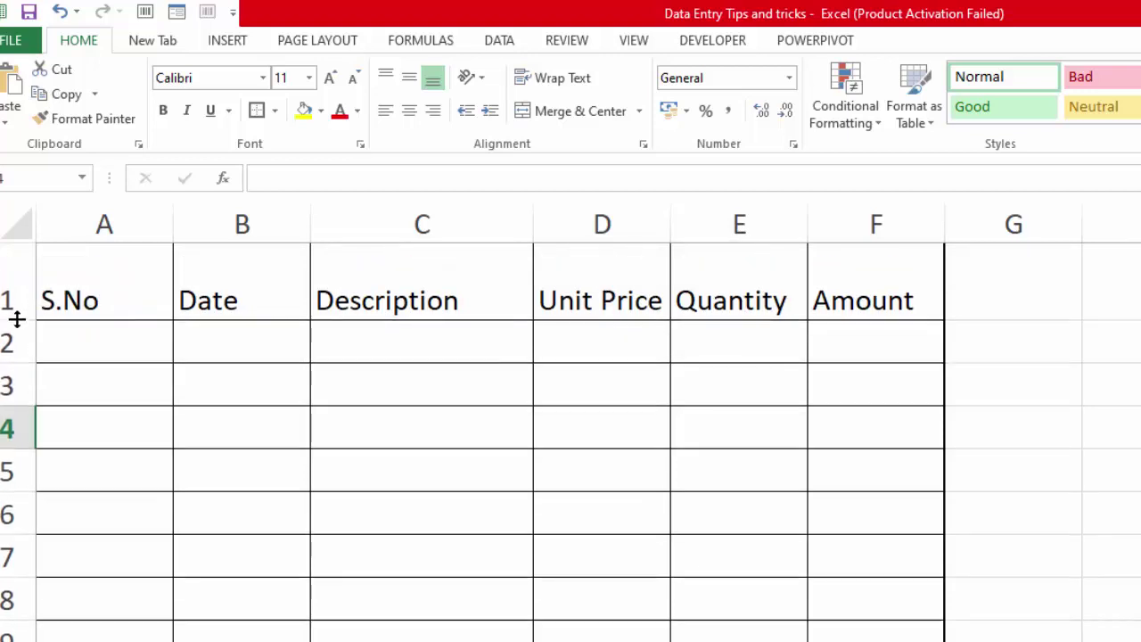
left_click_drag(97, 281, 586, 283)
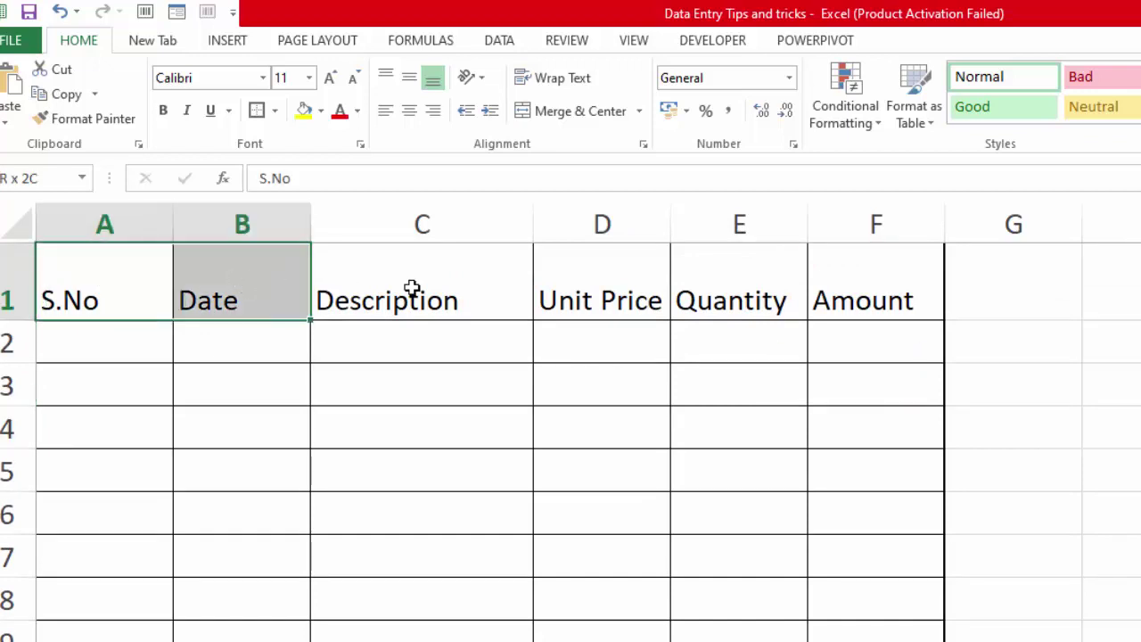
left_click_drag(586, 283, 856, 285)
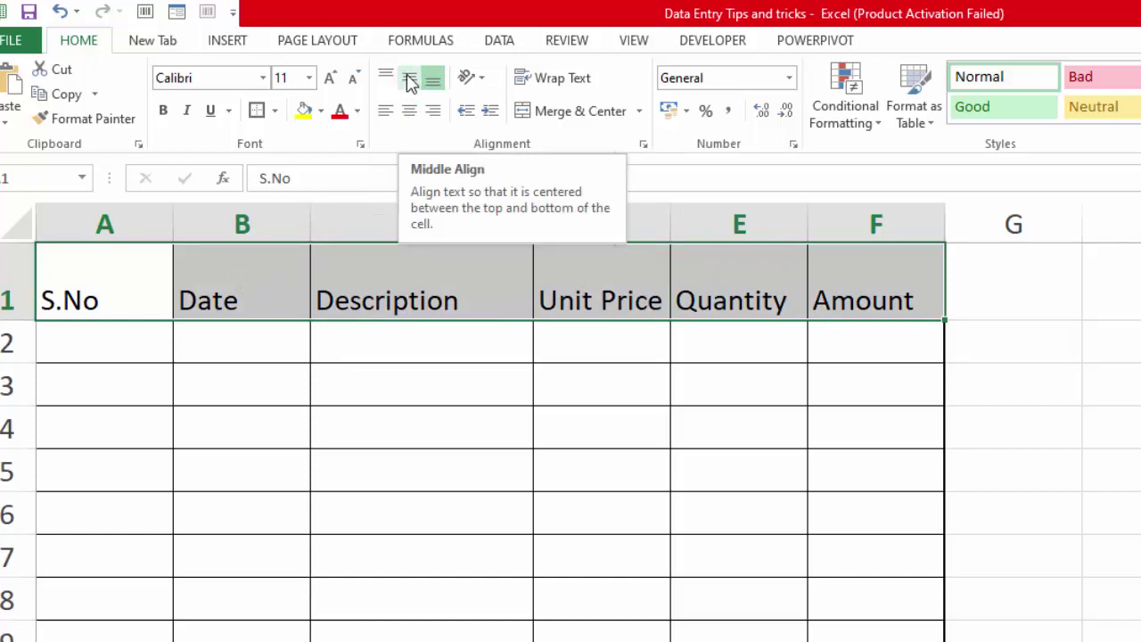
left_click(411, 80)
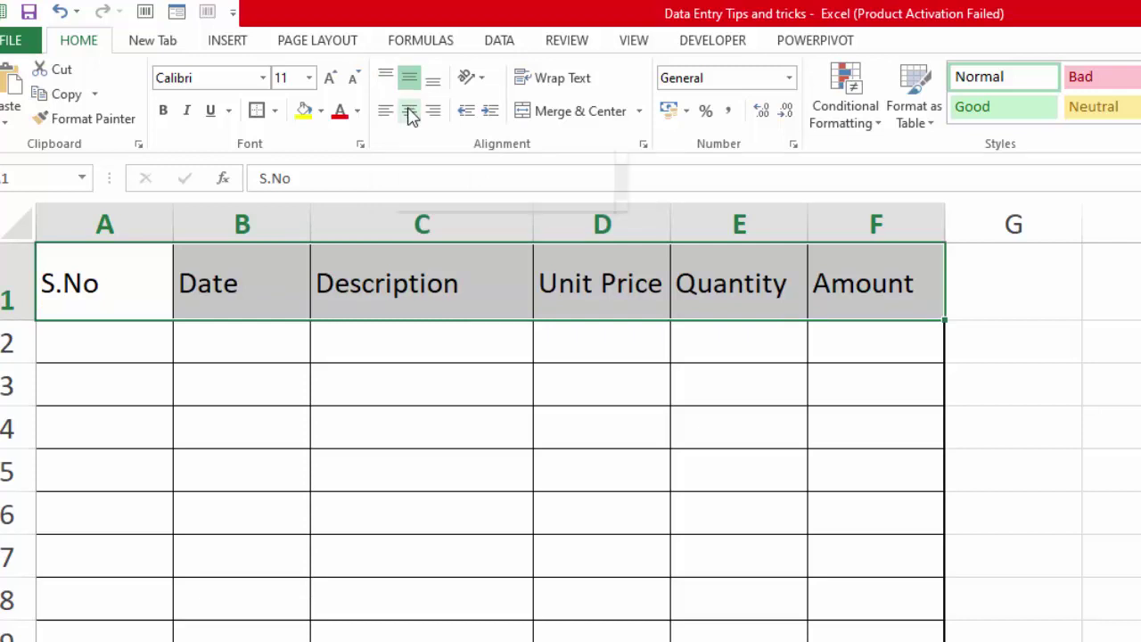
left_click(410, 111)
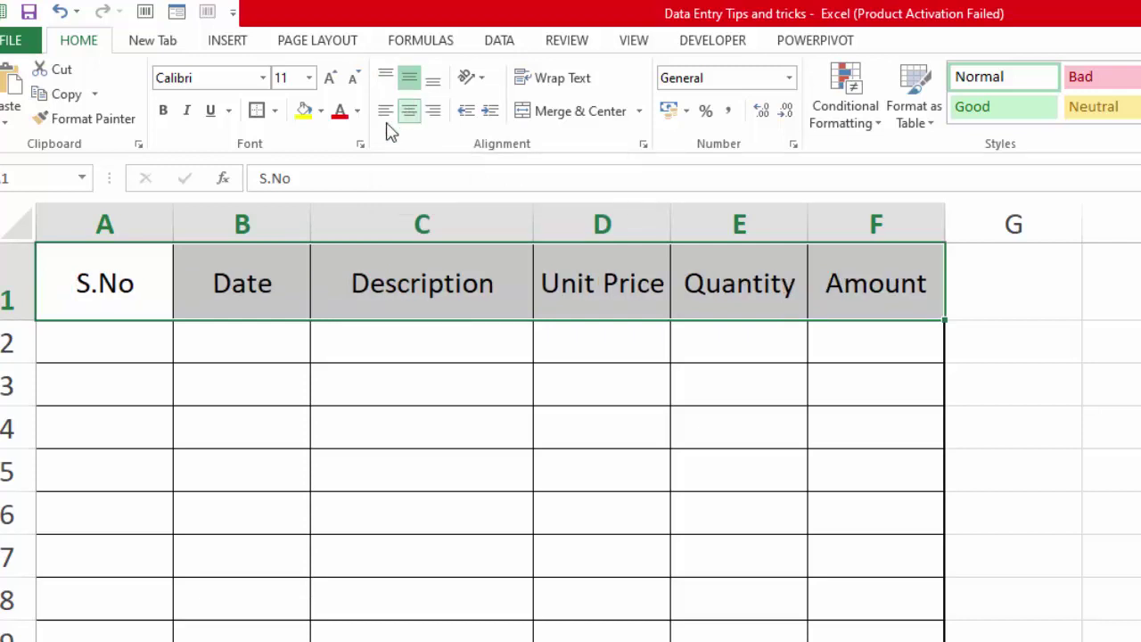
left_click(211, 110)
left_click(229, 114)
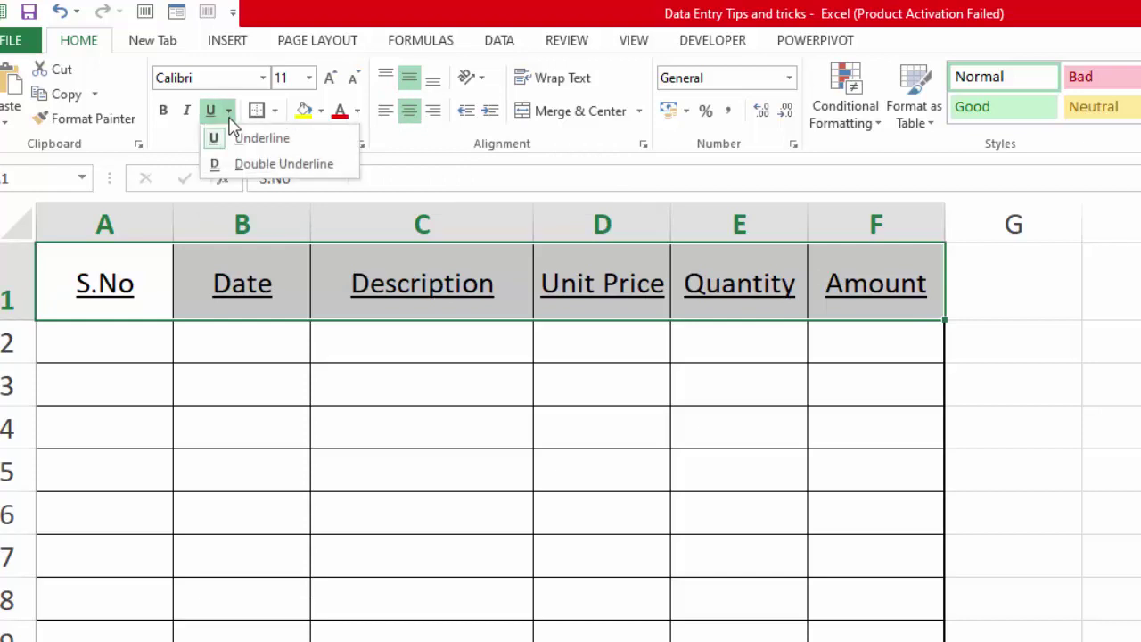
left_click(1135, 392)
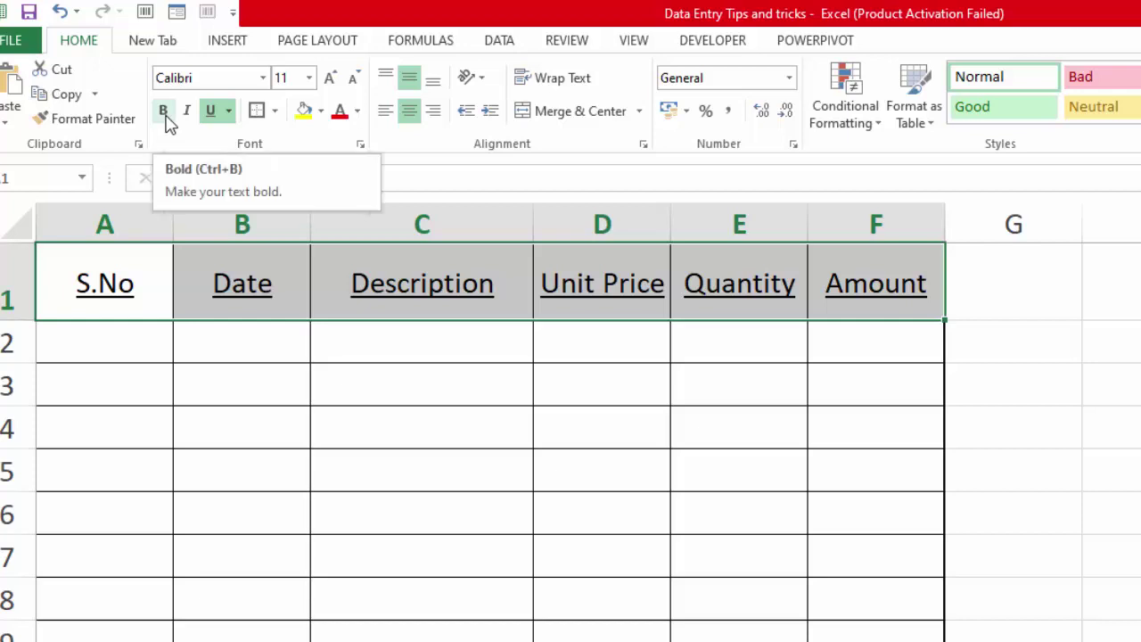
left_click(165, 110)
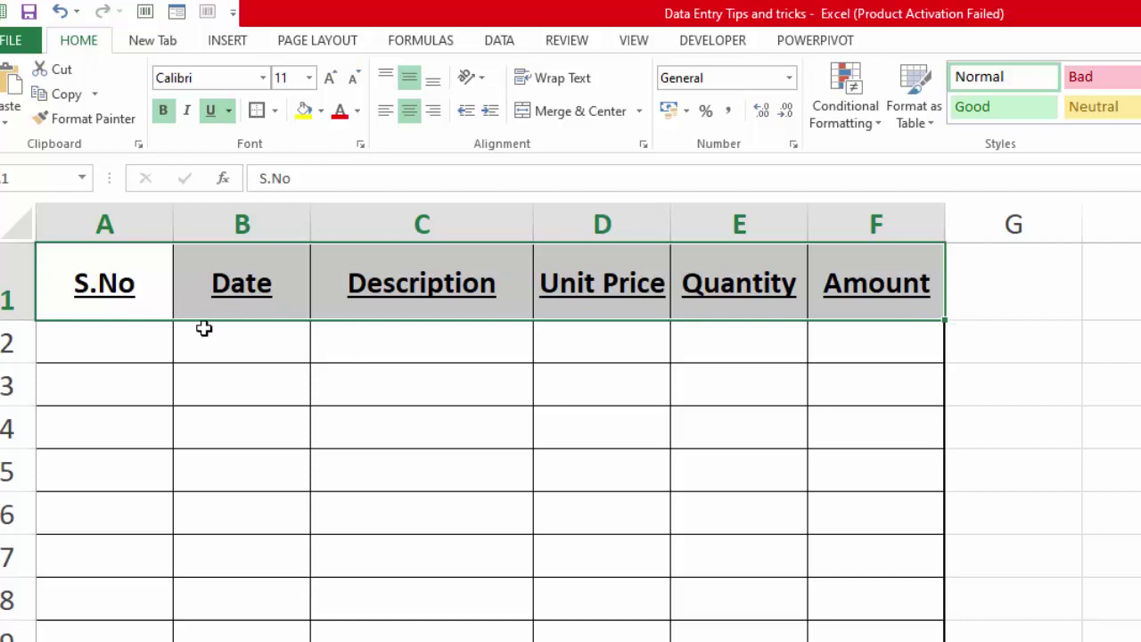
Adjust the A1:F1 header font size, enlarging three steps then reducing four.
left_click_drag(124, 281, 836, 286)
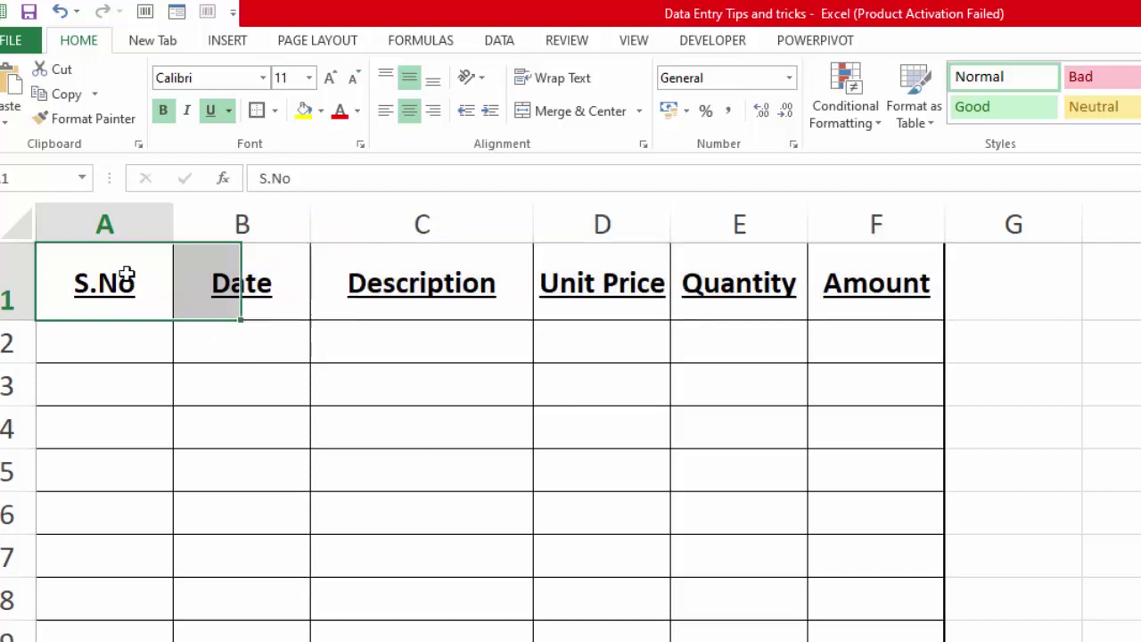
left_click(331, 80)
left_click(332, 80)
left_click(332, 81)
left_click(332, 80)
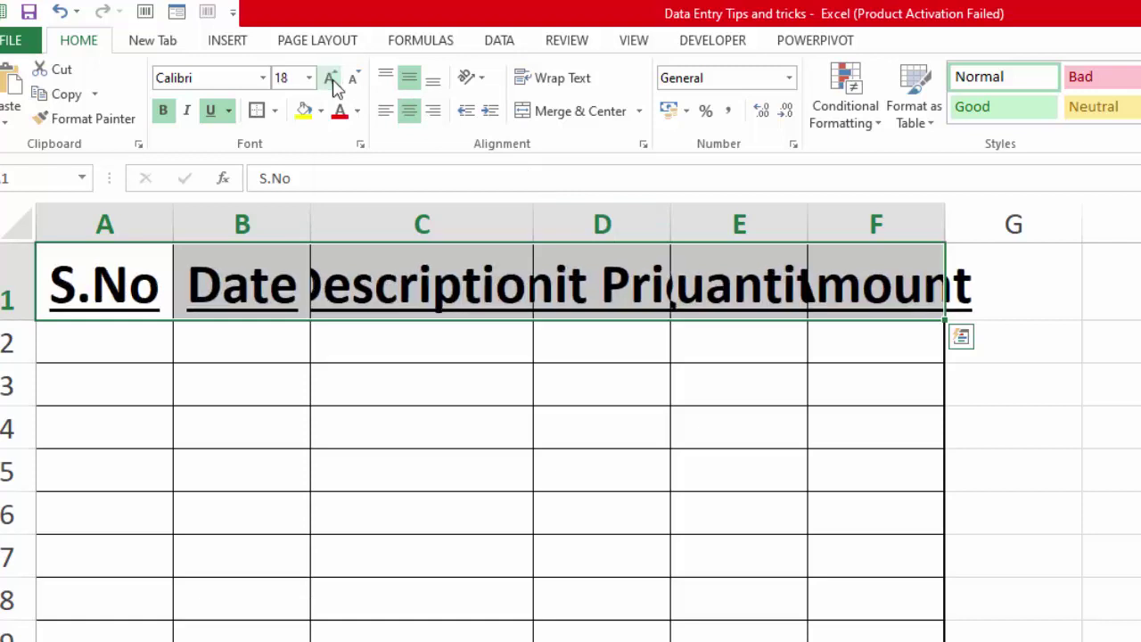
left_click(331, 81)
left_click(351, 81)
left_click(352, 81)
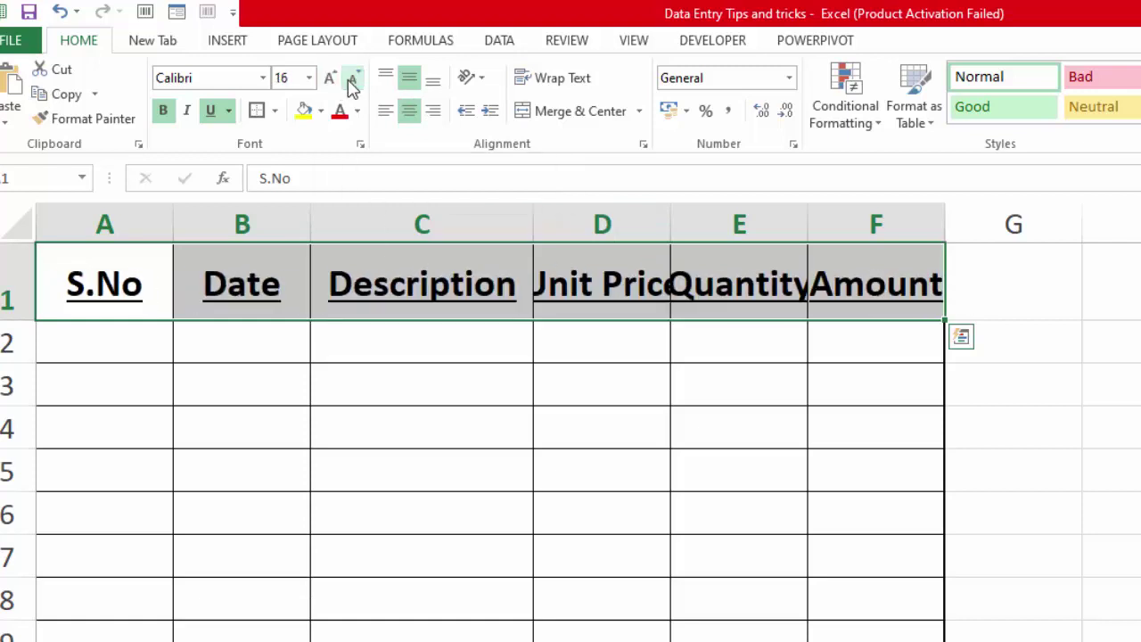
left_click(351, 80)
left_click(351, 80)
left_click(352, 80)
left_click(351, 80)
Enter 1 and 2 in A2:A3 and fill the series down to 11 in A12.
left_click(122, 340)
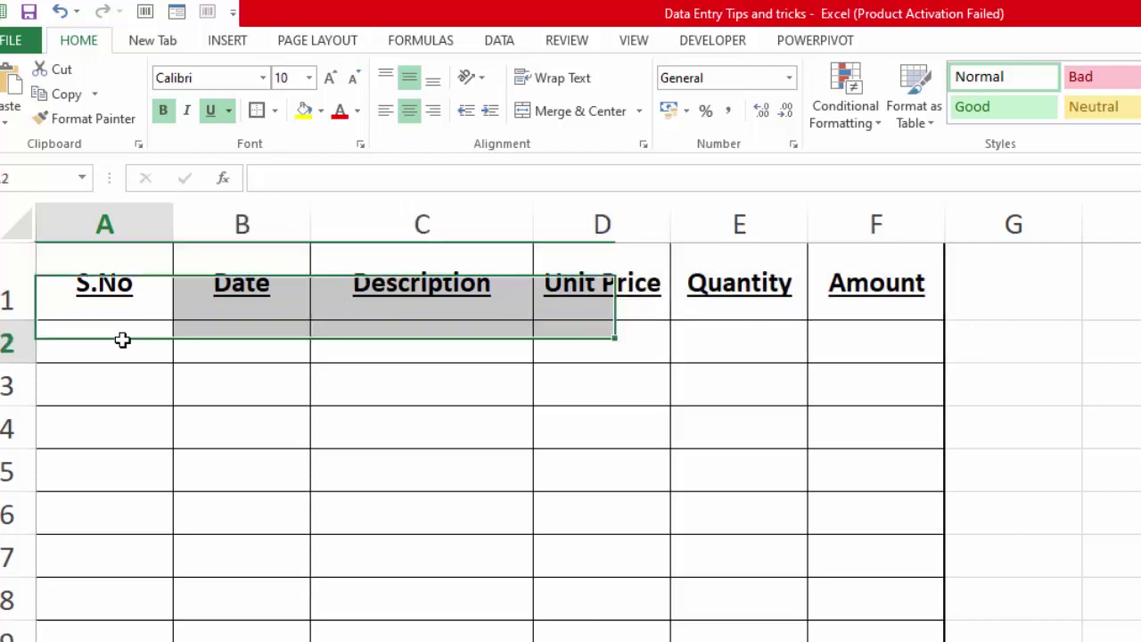
type("1")
key("Return")
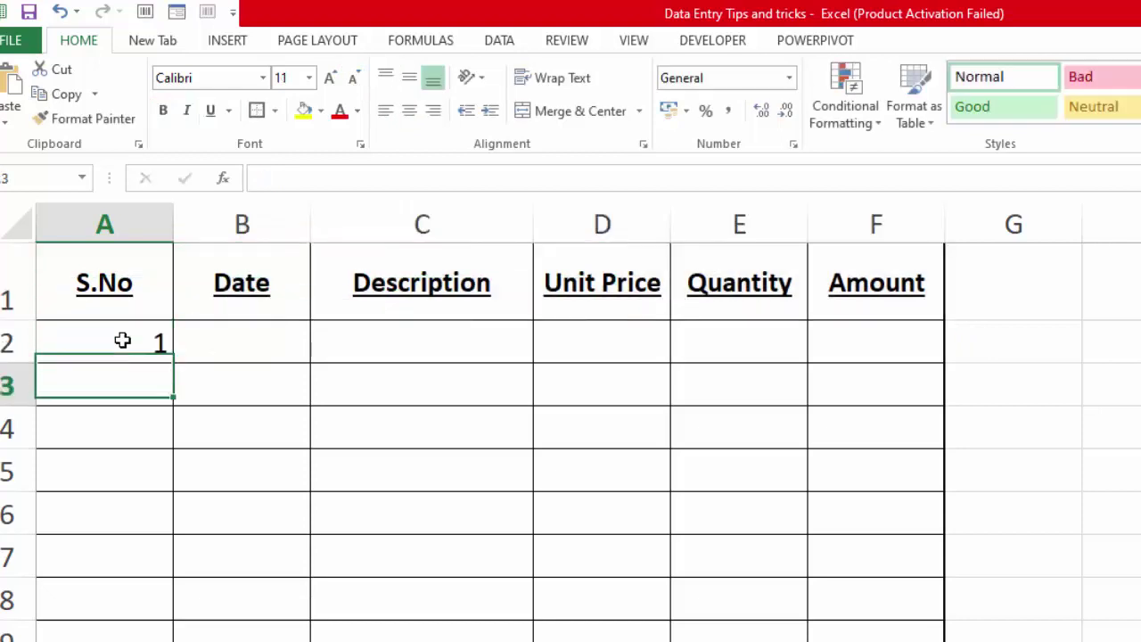
type("2")
key("Return")
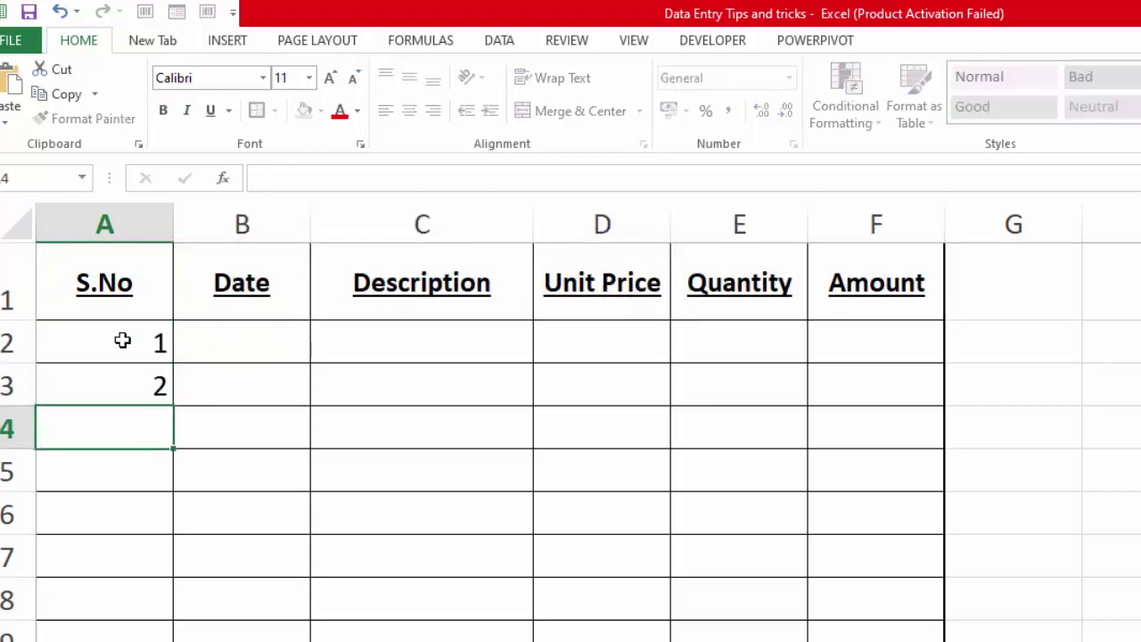
left_click_drag(122, 340, 122, 372)
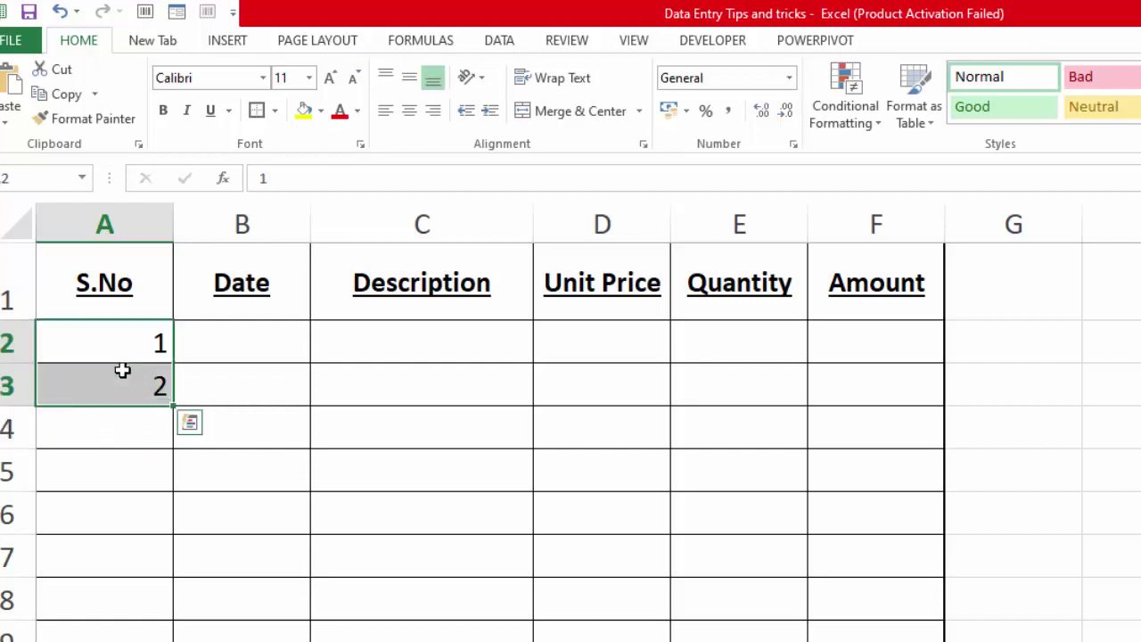
left_click_drag(172, 407, 171, 637)
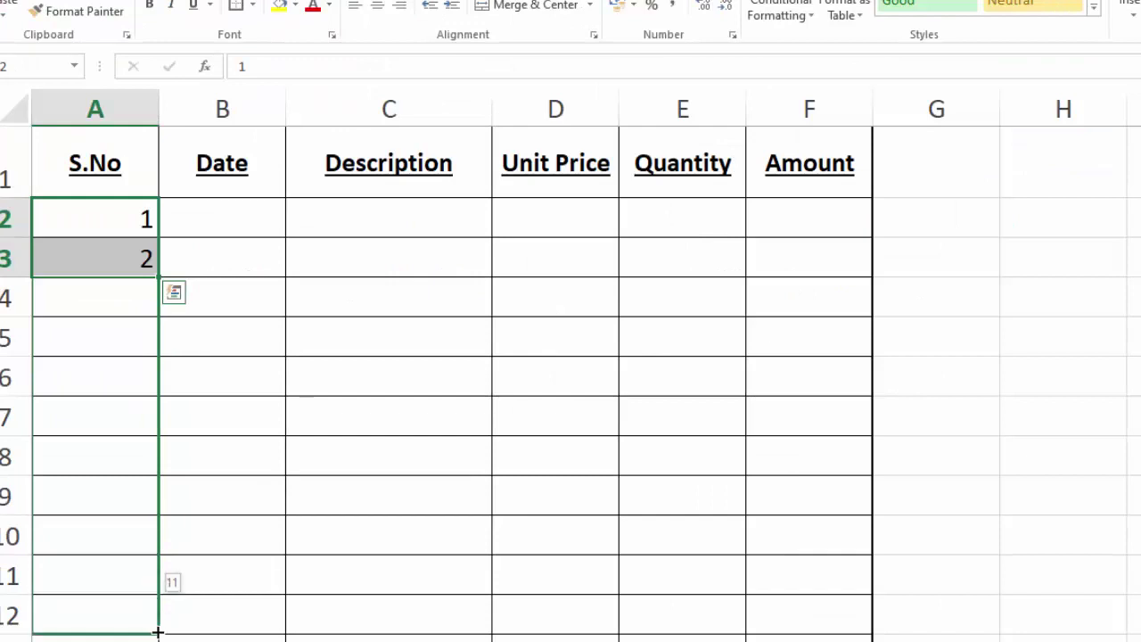
left_click_drag(172, 637, 160, 630)
left_click(258, 219)
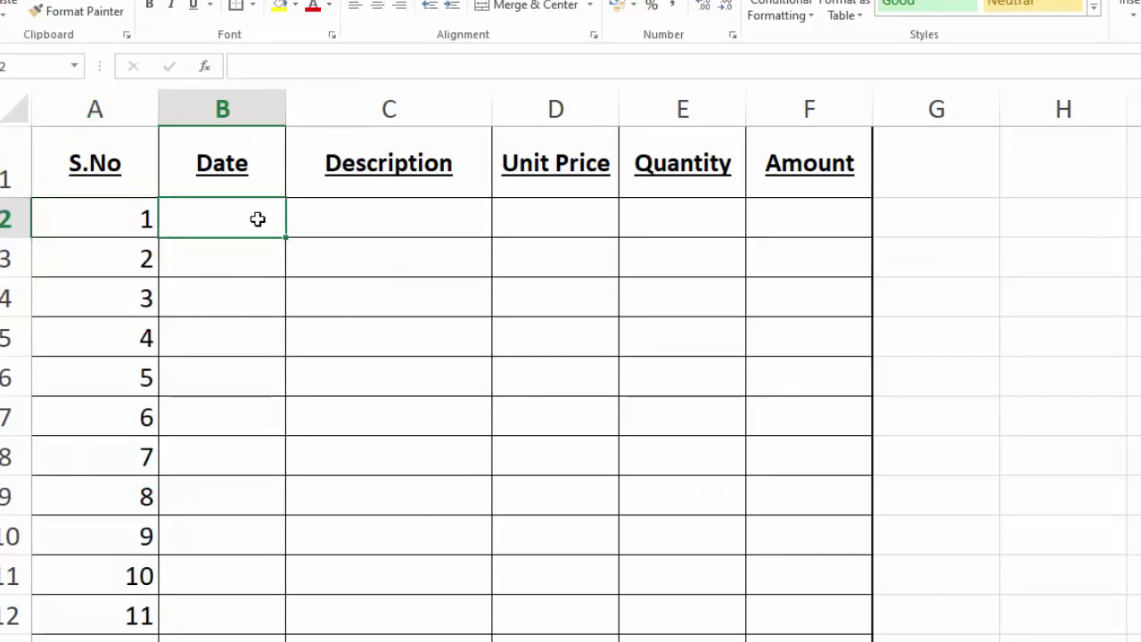
Enter 1/12/2020 in B2 and fill daily dates down to 11/12/2020 in B12.
type("1/12")
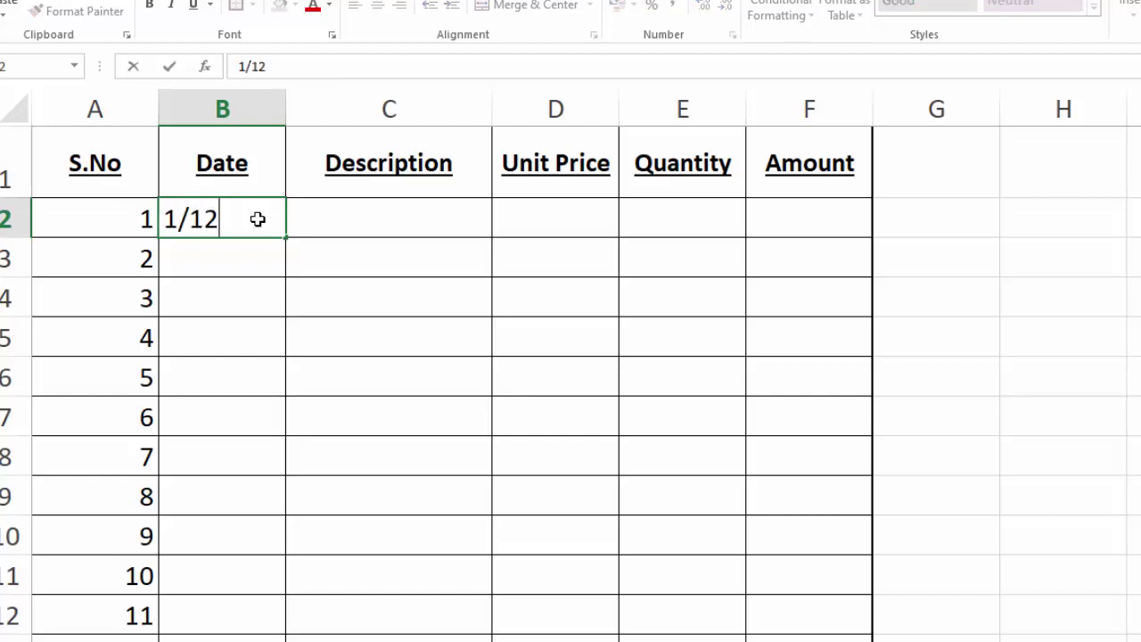
type("/2")
type("020")
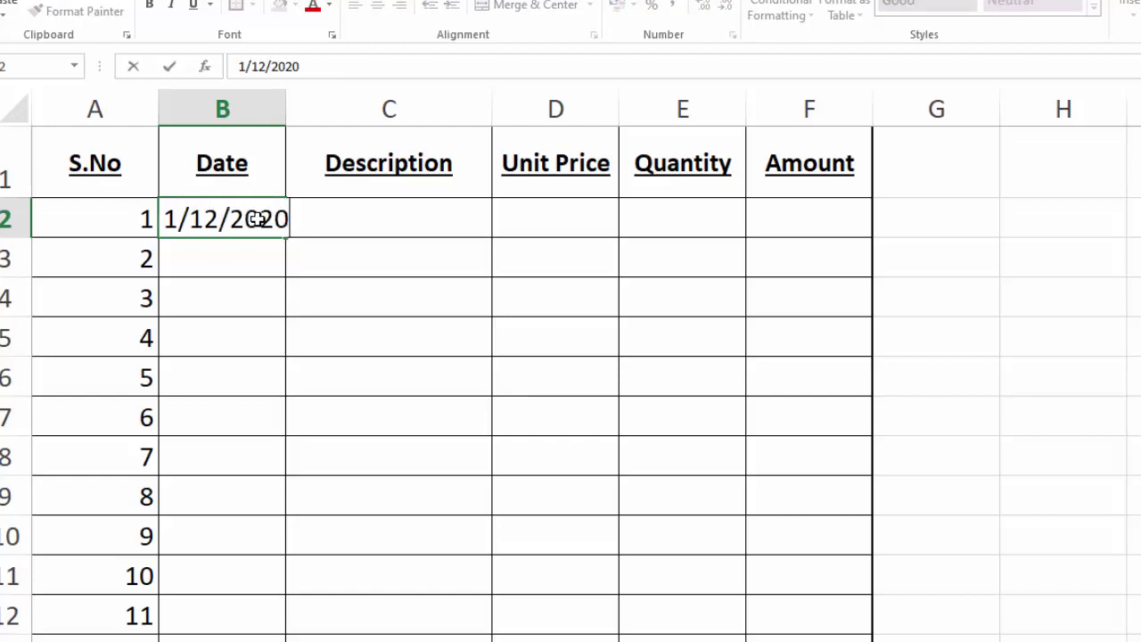
key("Return")
left_click(256, 216)
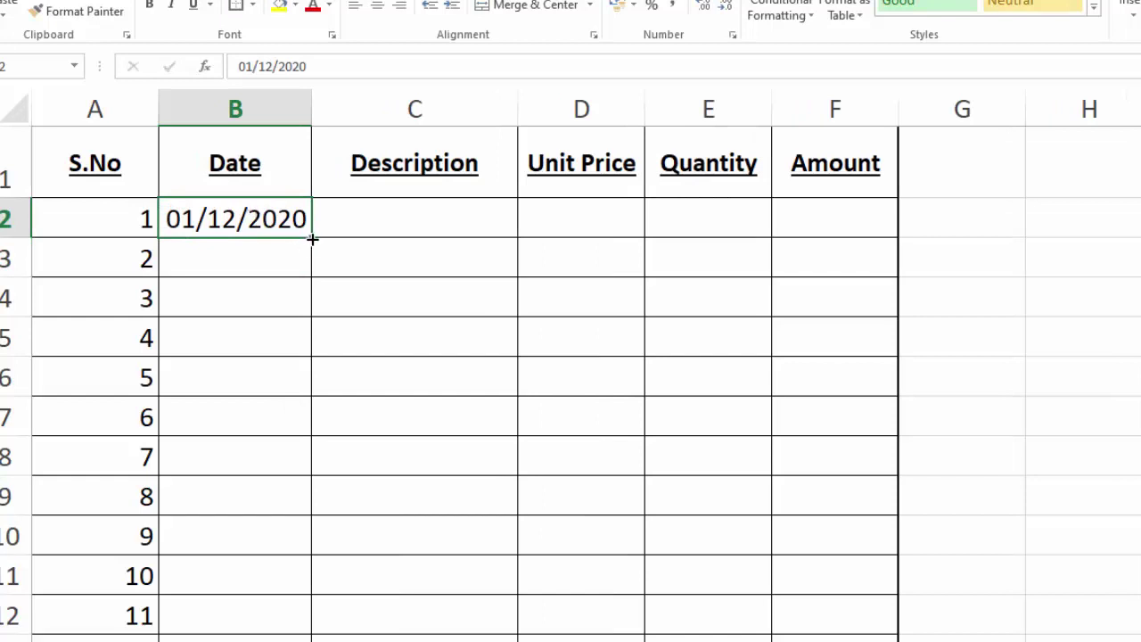
left_click_drag(312, 239, 312, 639)
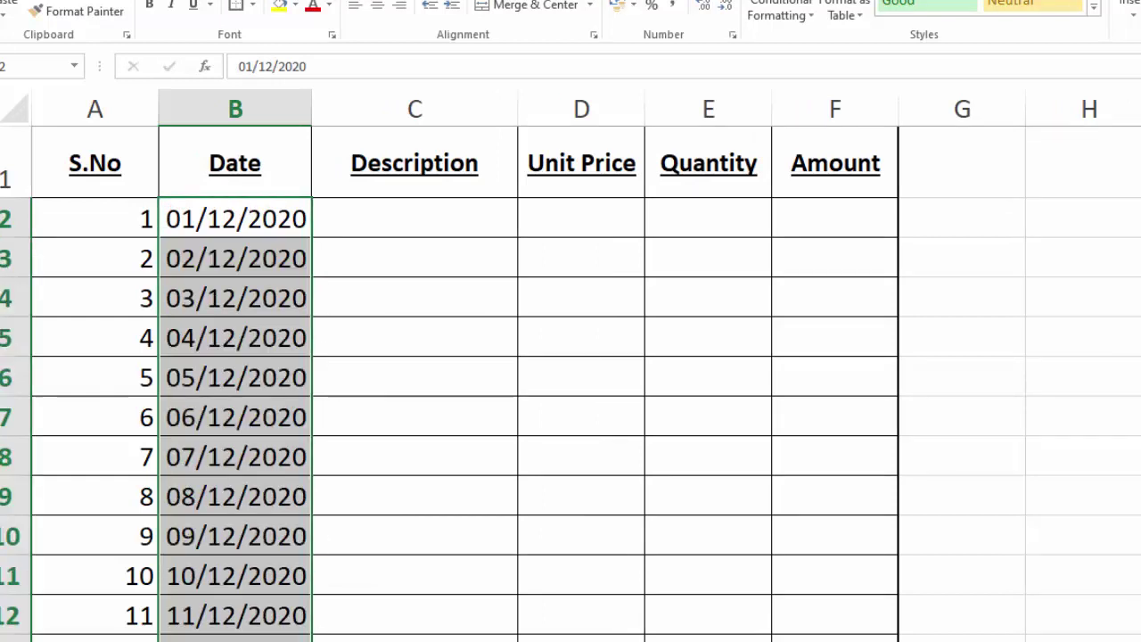
Format B2:B12 with English (United States) locale and the Mar-12 type, showing Dec-20.
right_click(216, 272)
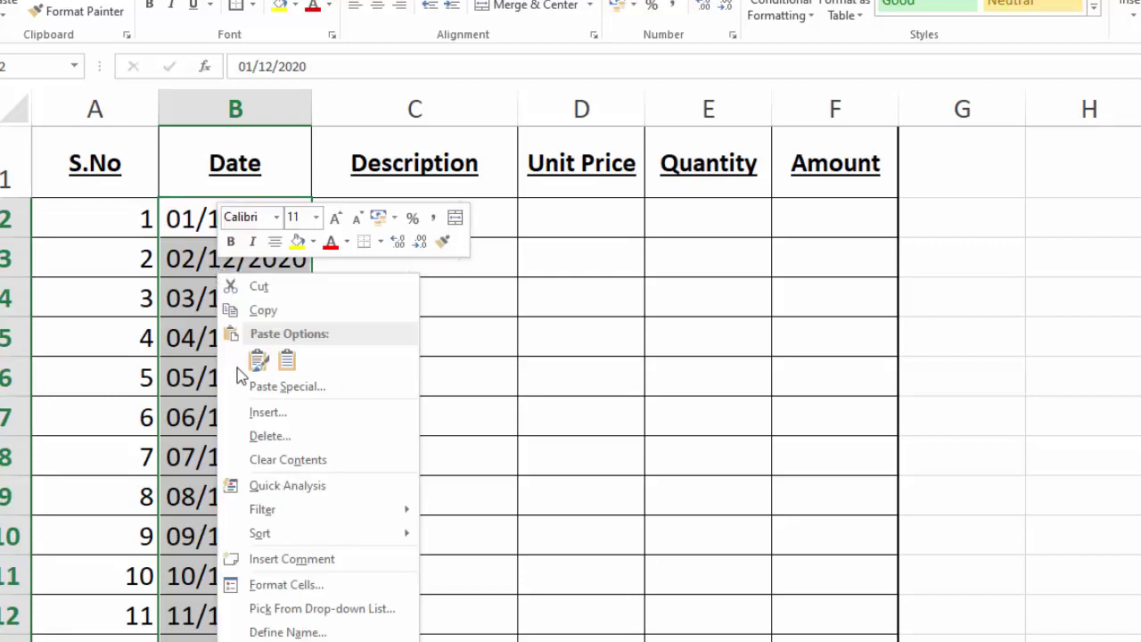
left_click(278, 586)
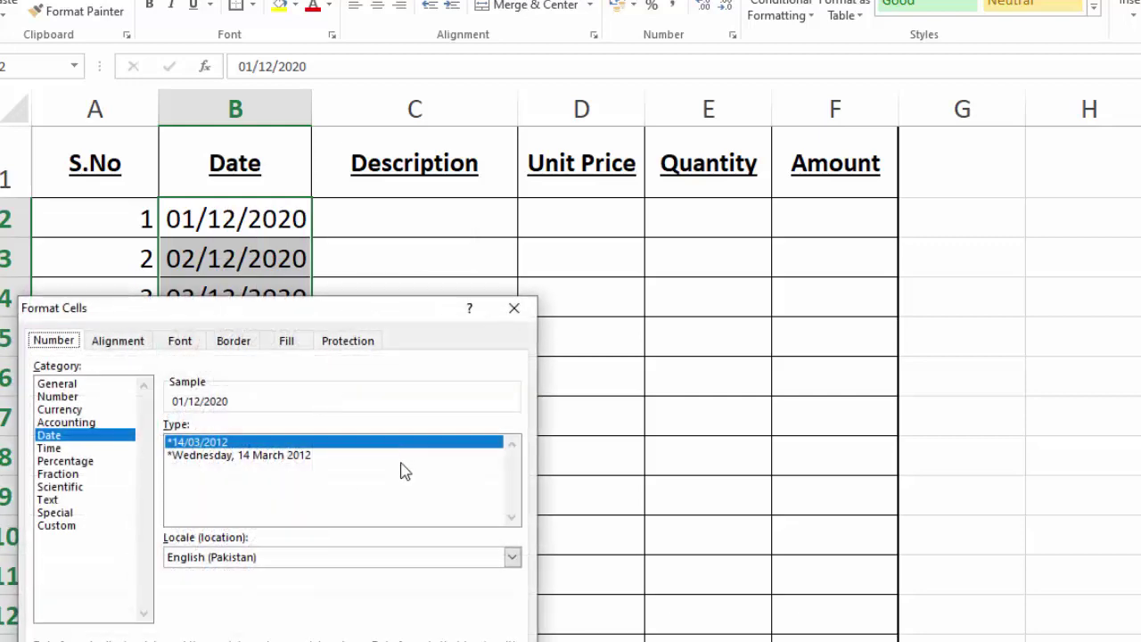
left_click(234, 559)
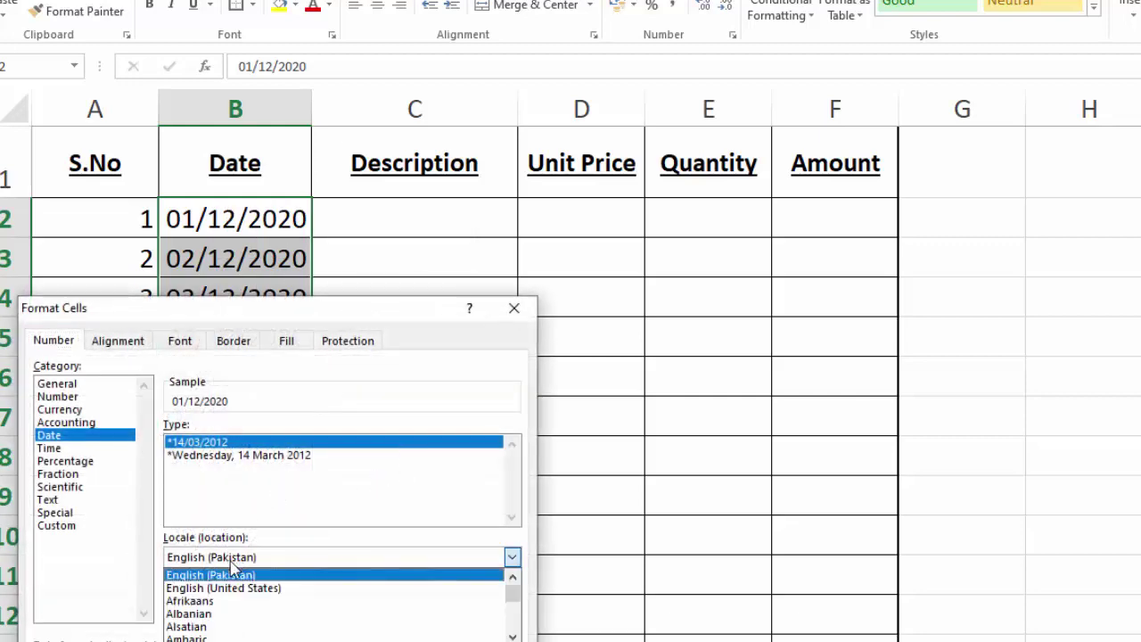
left_click(232, 588)
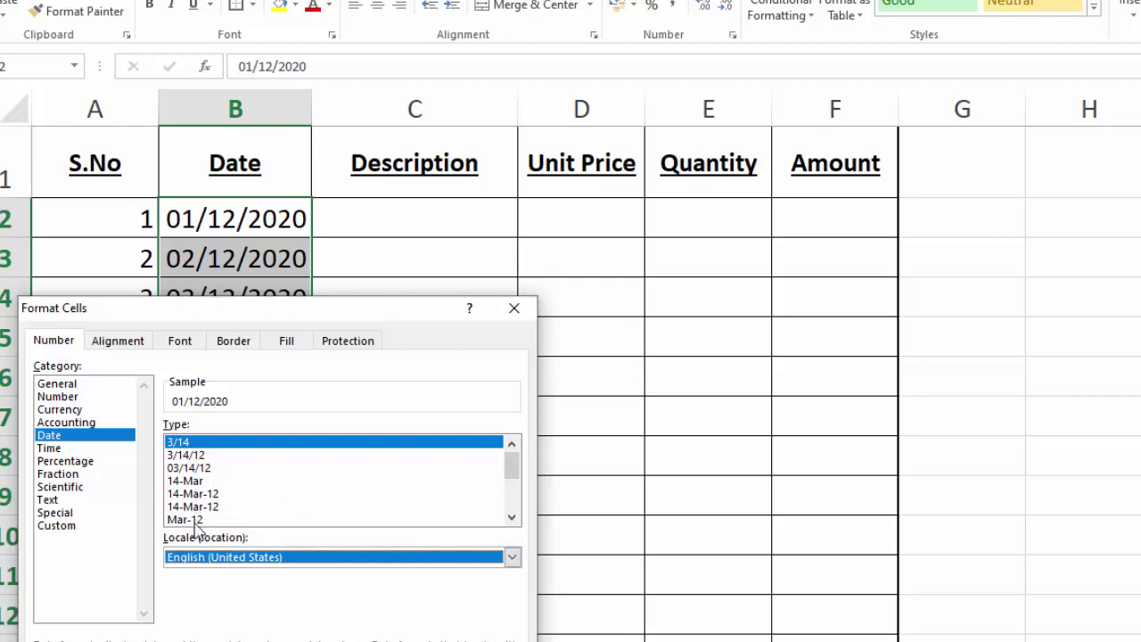
left_click(192, 520)
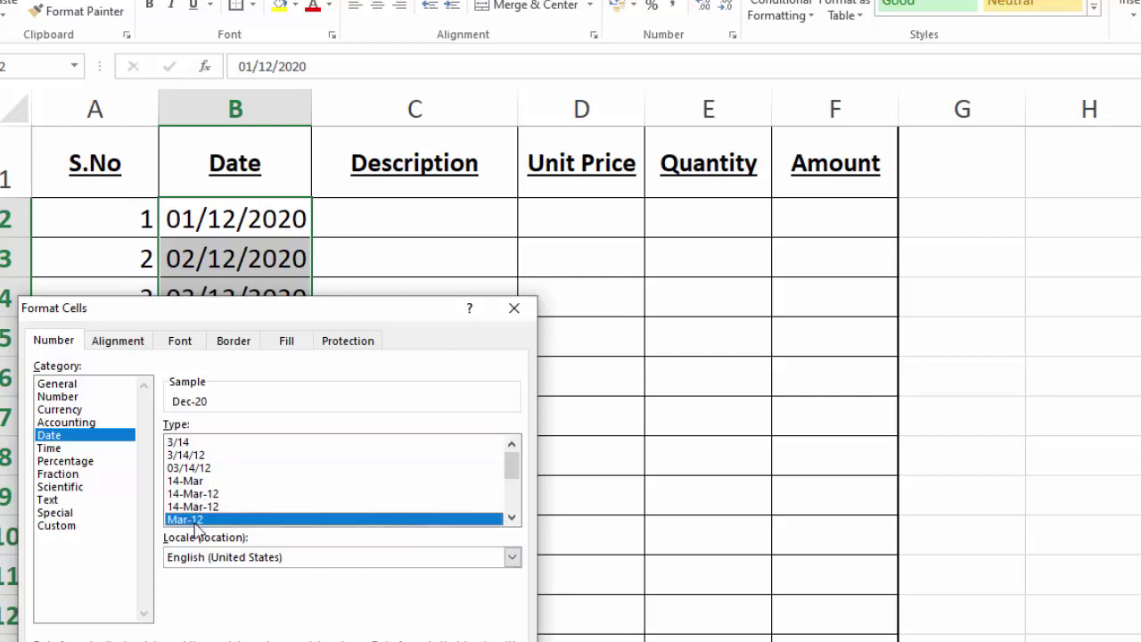
key("Return")
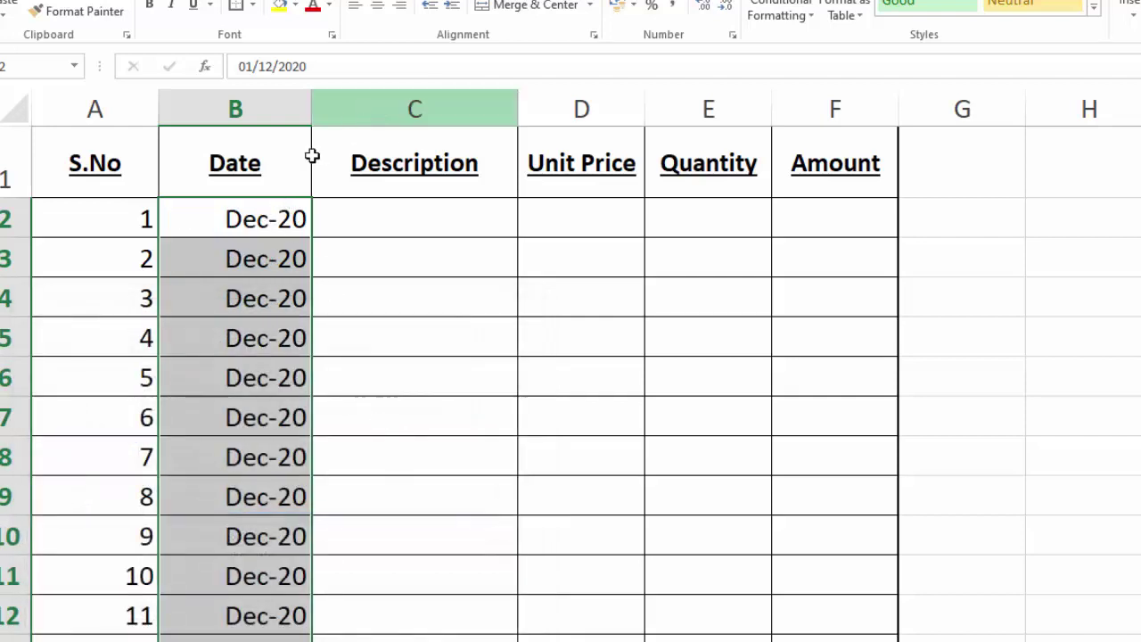
left_click(379, 214)
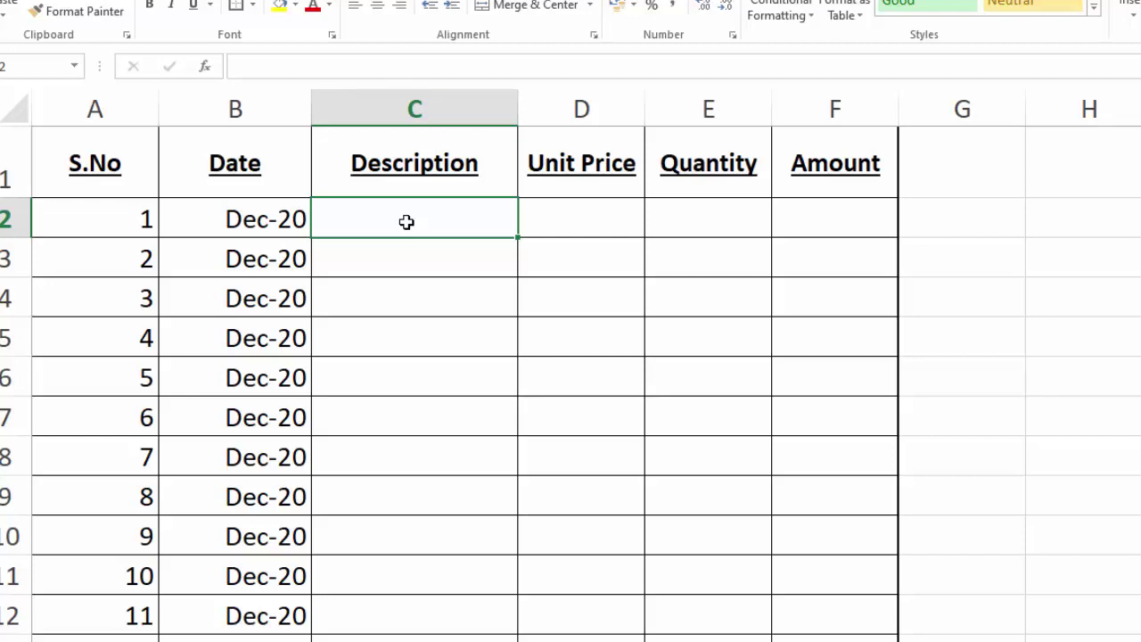
Enter 'Sales of Cooking oil' in C2, unit price 190 in D2 and quantity 20 in E2.
type("Sales ")
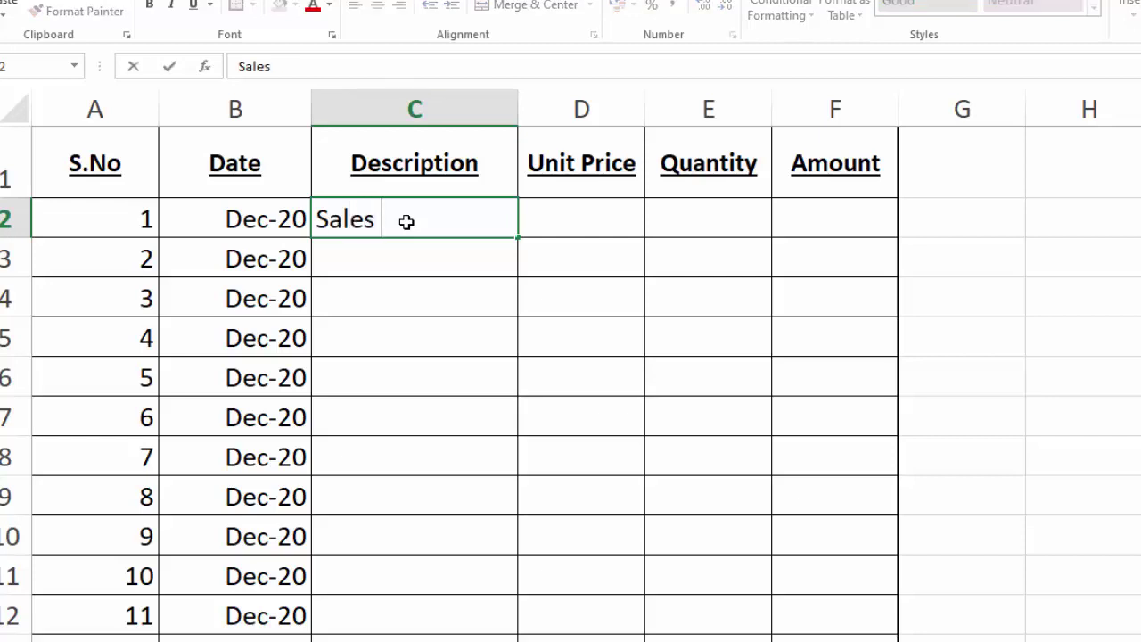
type("of")
type(" Coo")
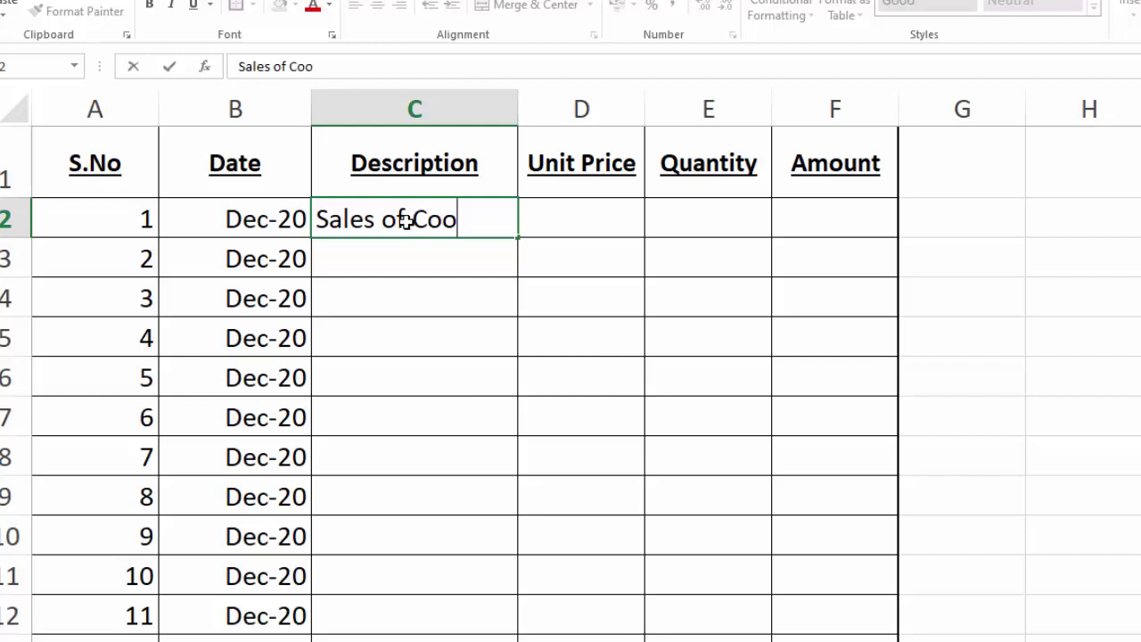
type("king")
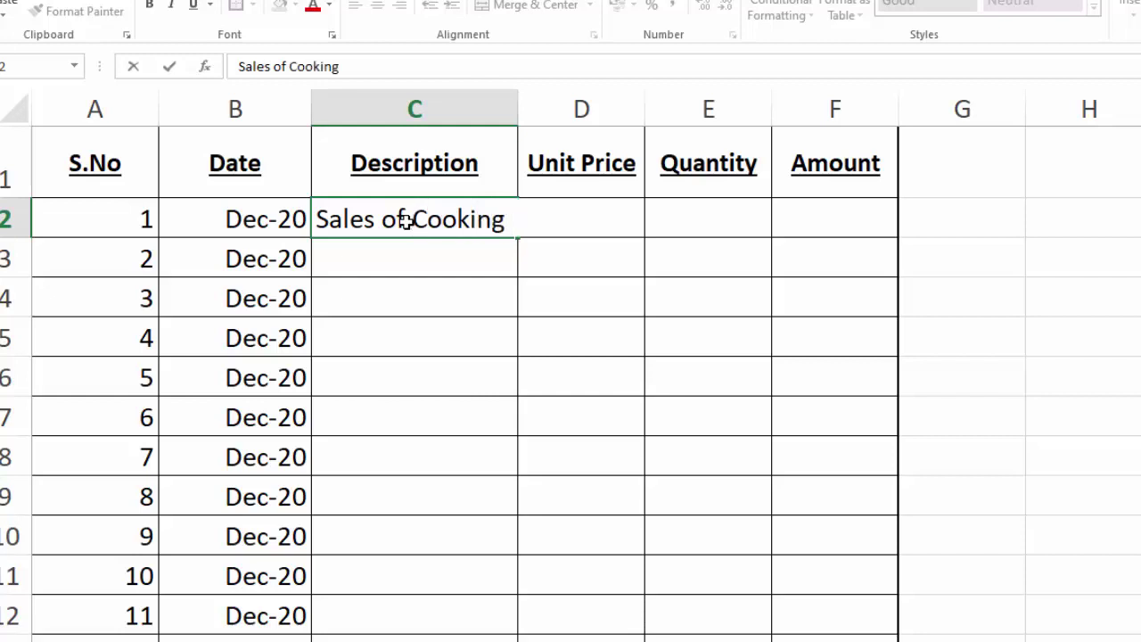
type(" oil")
left_click(622, 225)
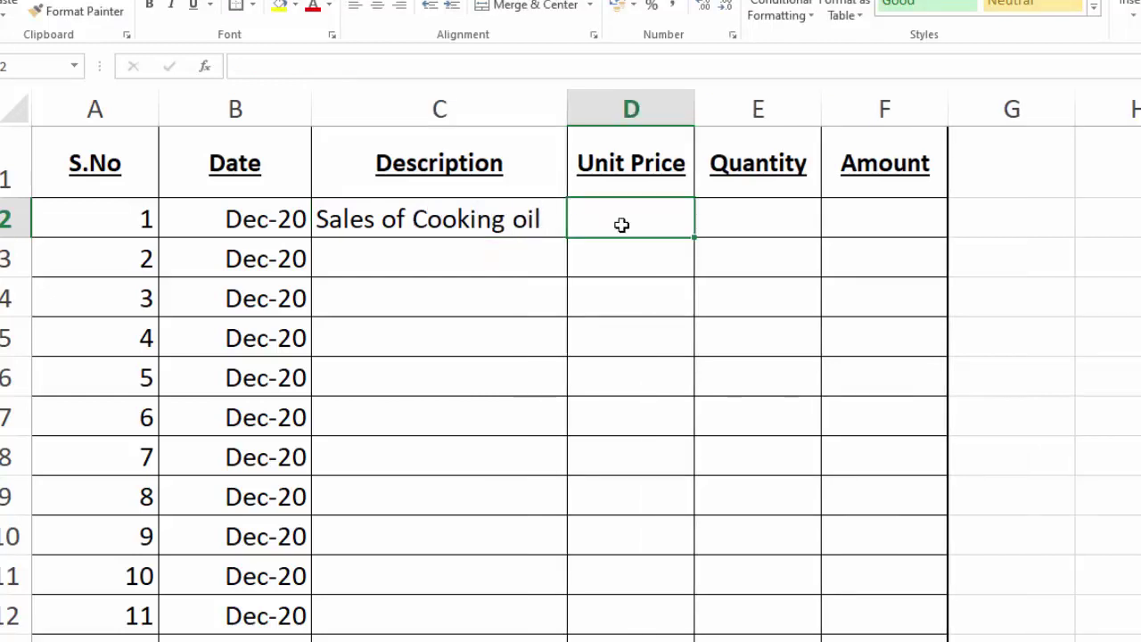
type("19")
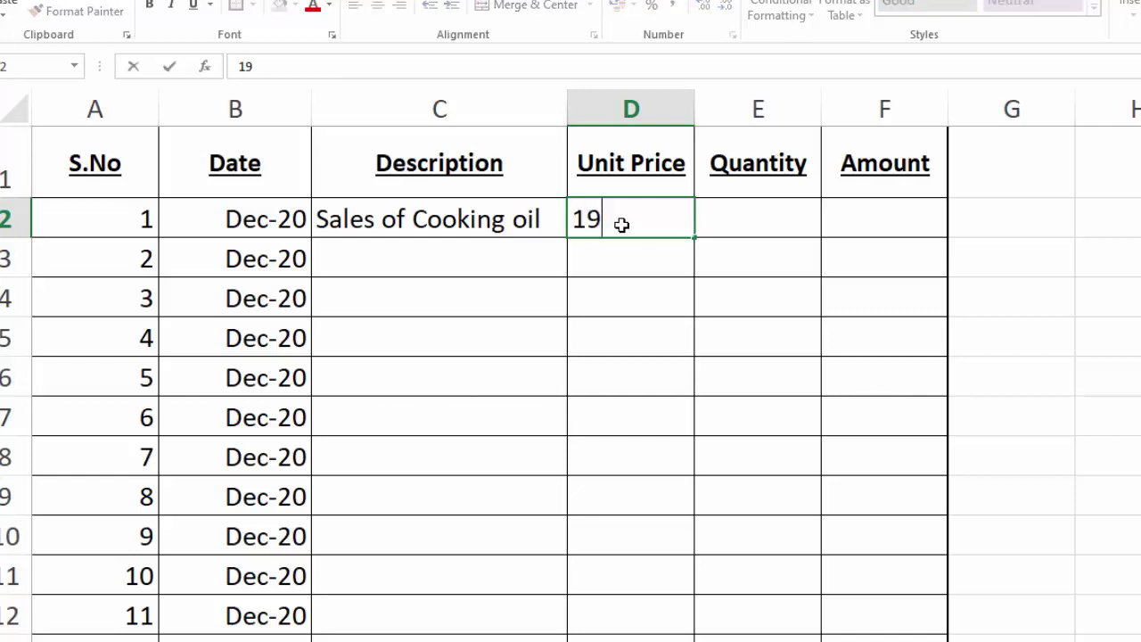
type("0")
key("Tab")
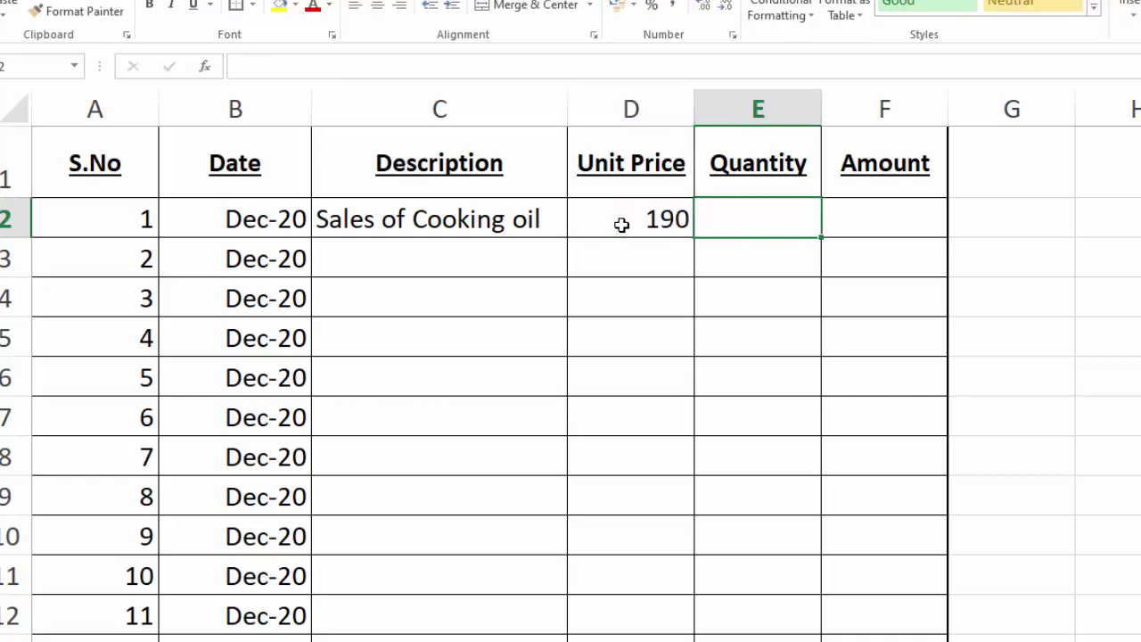
type("20")
key("Tab")
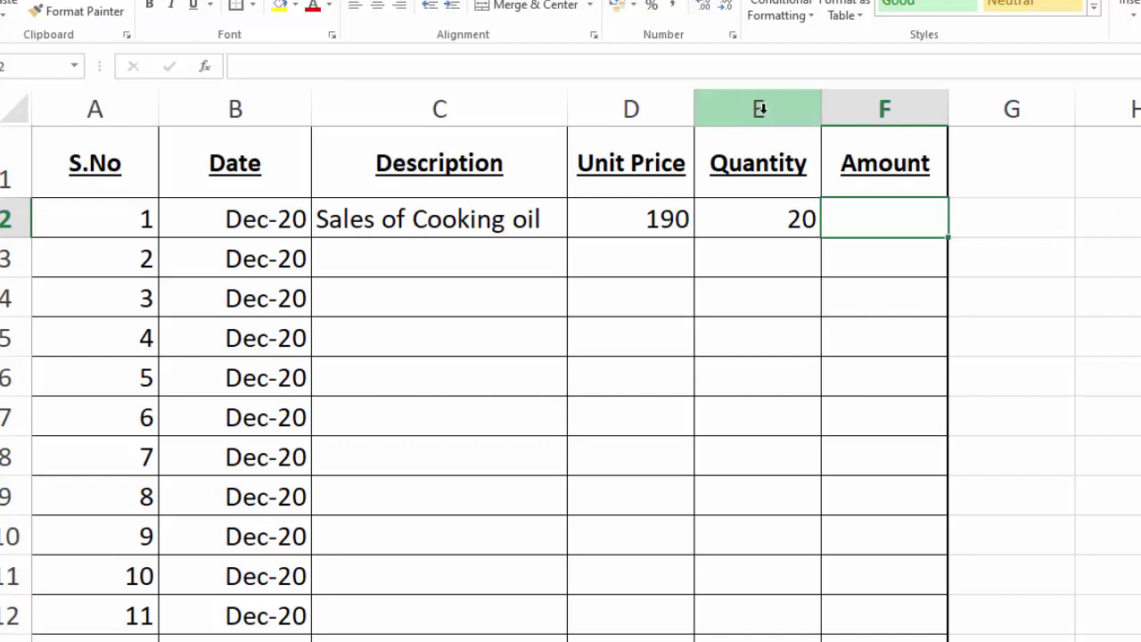
Insert a column before Quantity, head it U/M, and enter Liter in E2.
right_click(760, 108)
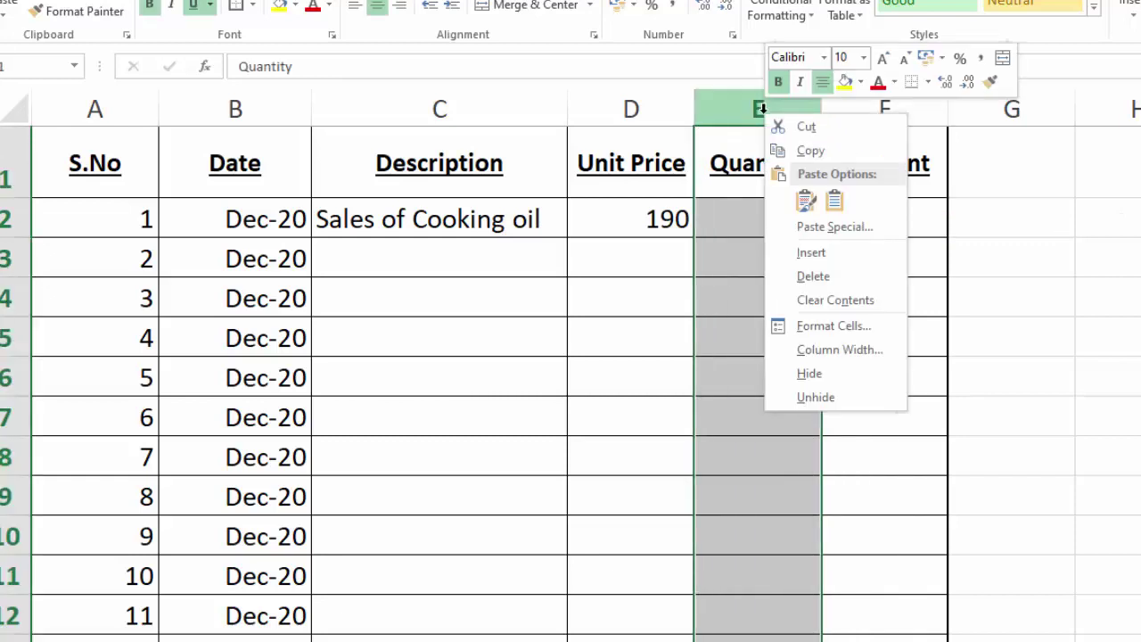
left_click(792, 258)
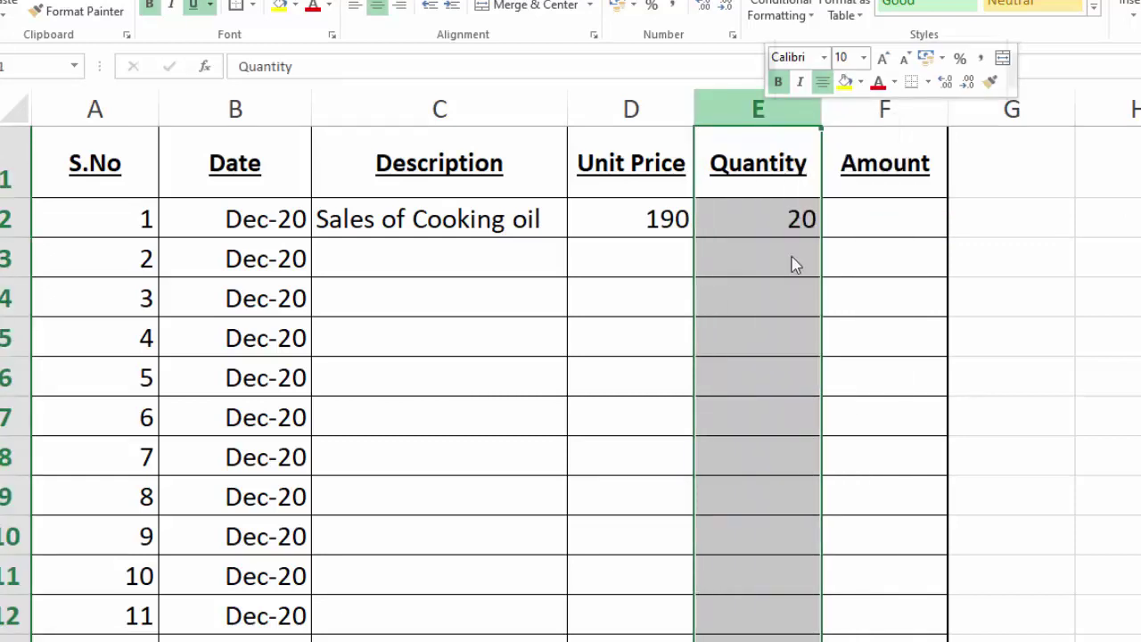
left_click(765, 163)
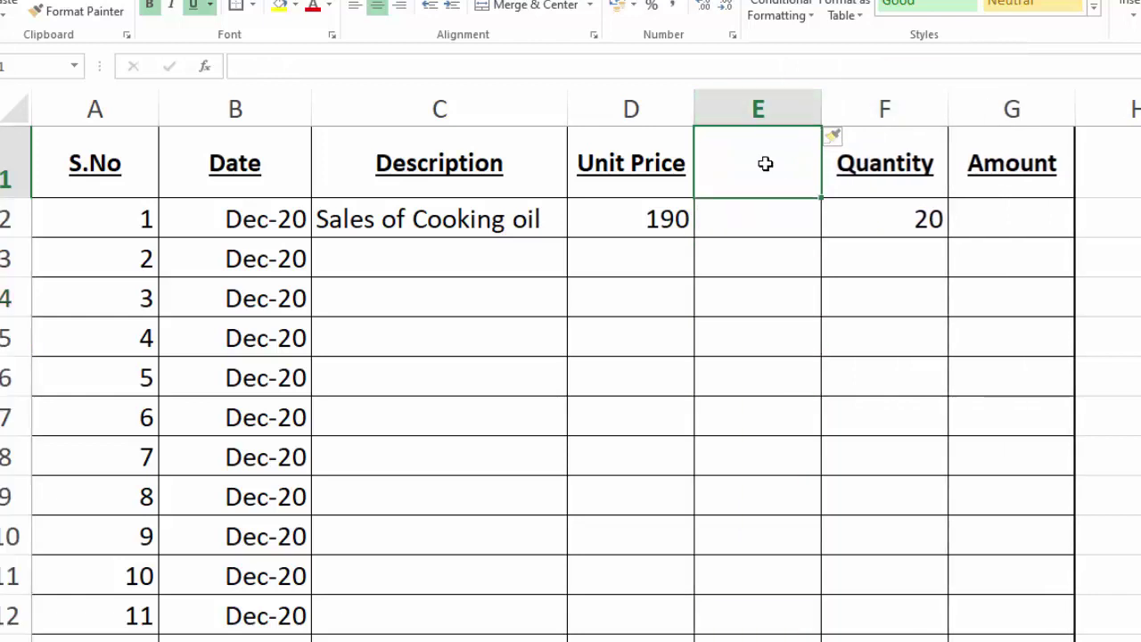
type("U")
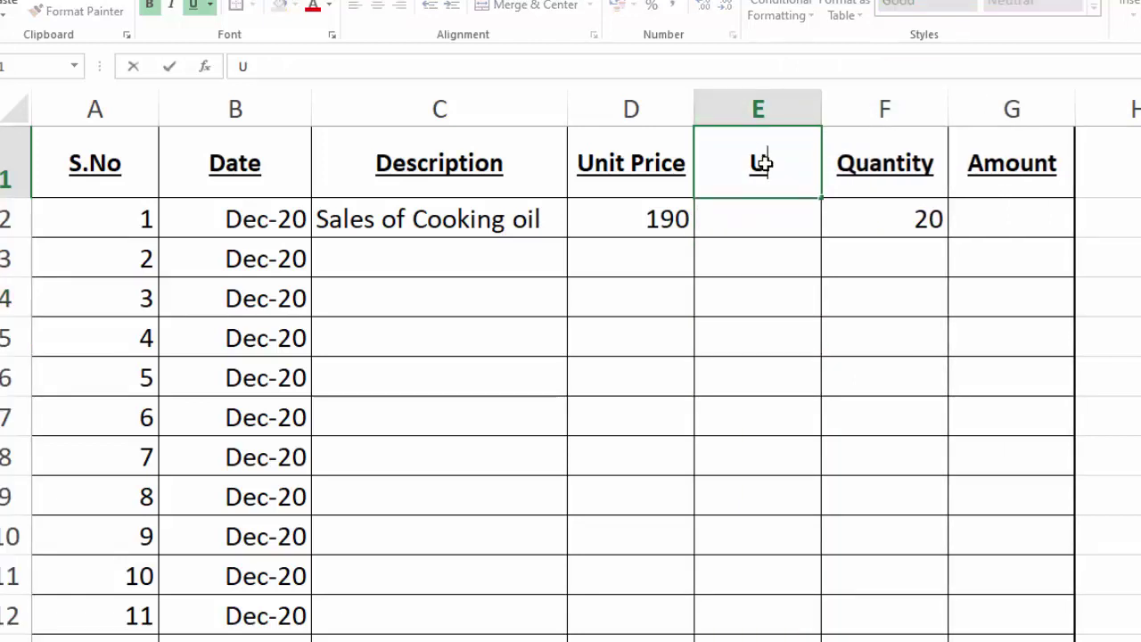
type("/")
type("M")
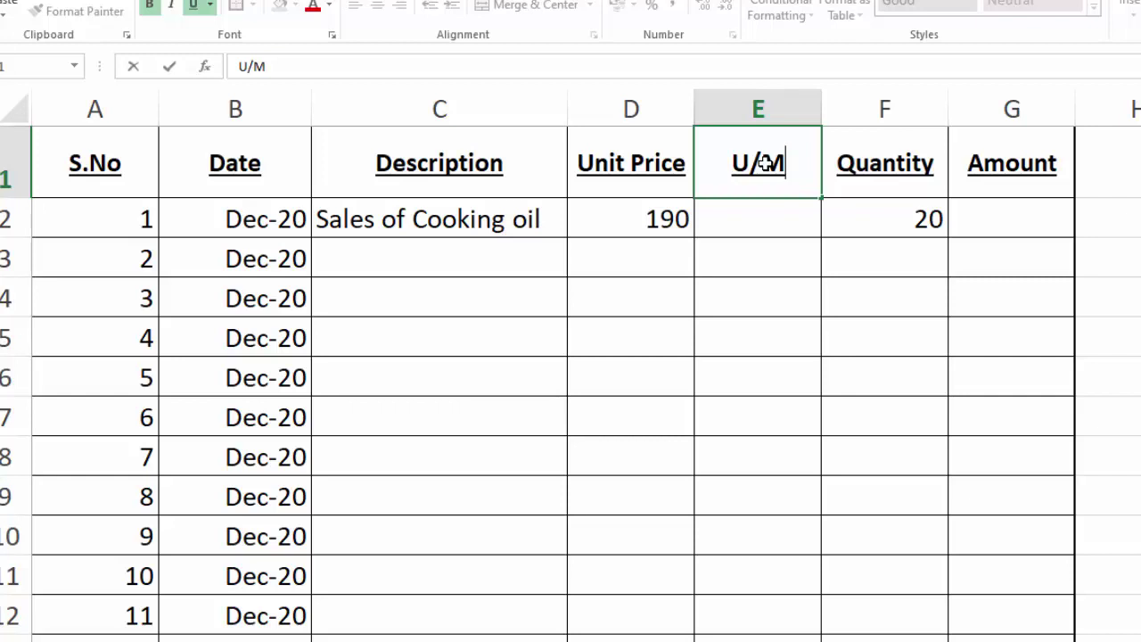
left_click(764, 222)
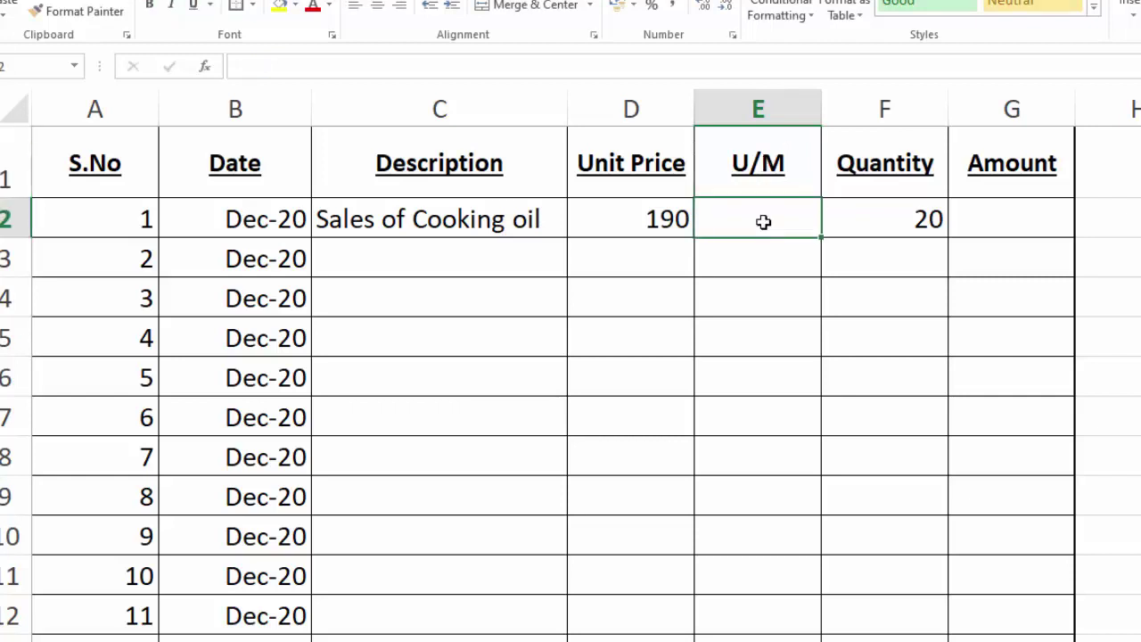
type("L")
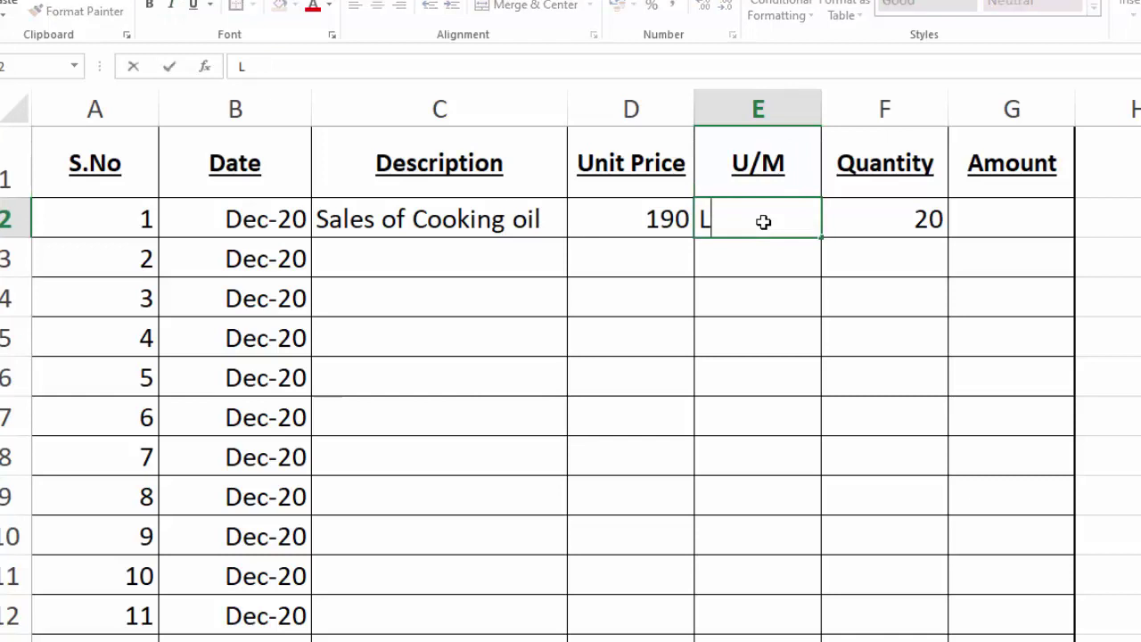
type("iter")
left_click(974, 207)
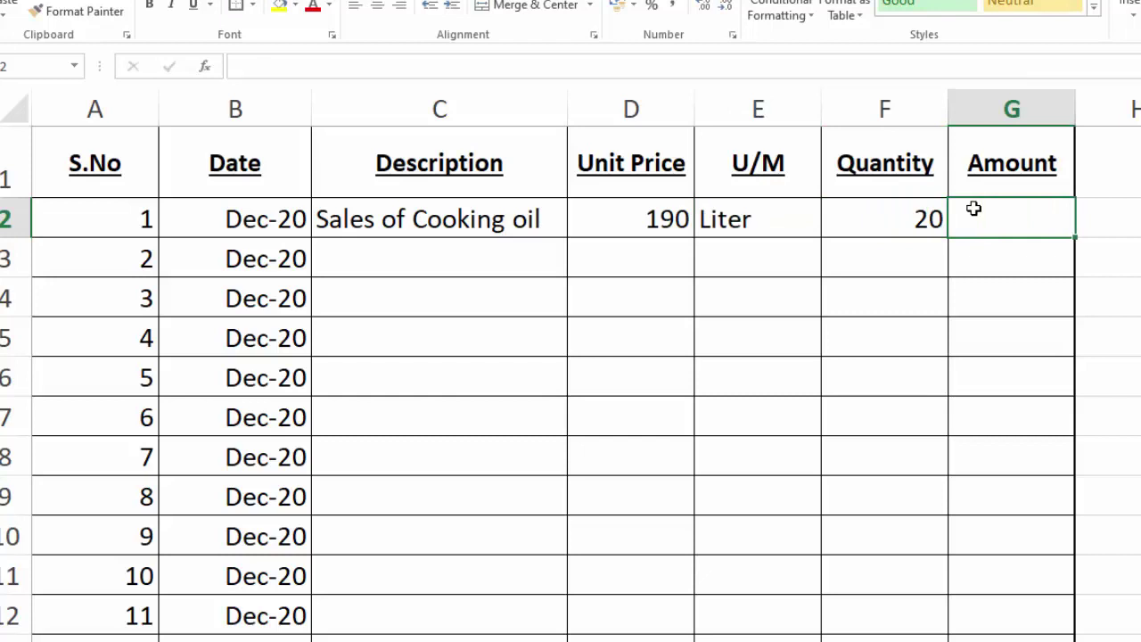
Enter =D2*F2 in G2 to get 3800 and fill it down to G12.
left_click(1002, 223)
type("=")
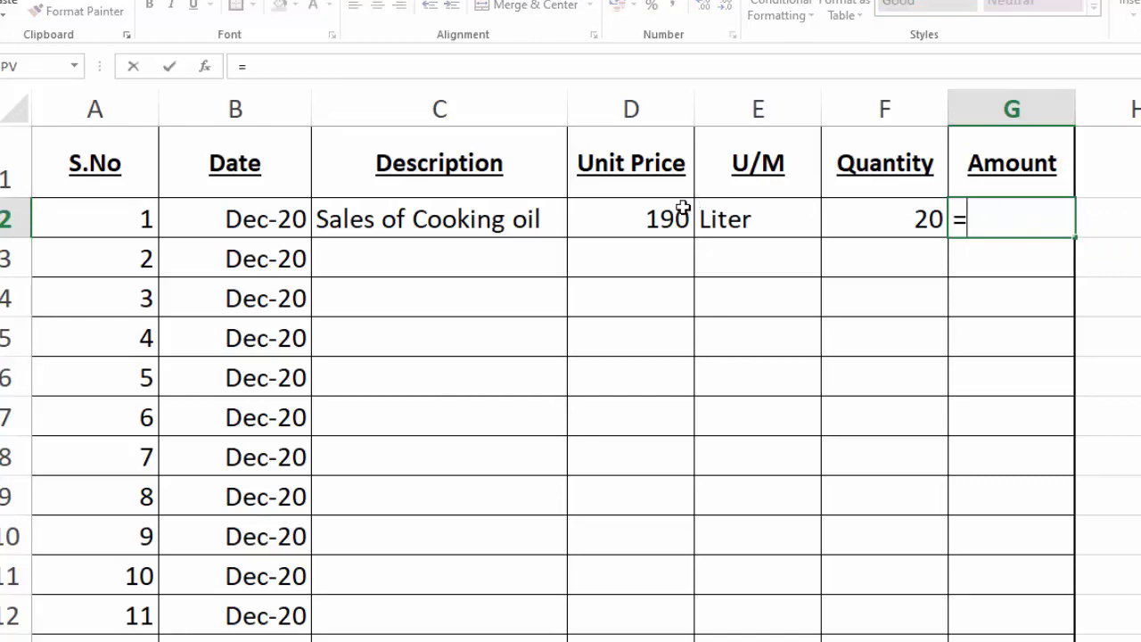
left_click(653, 219)
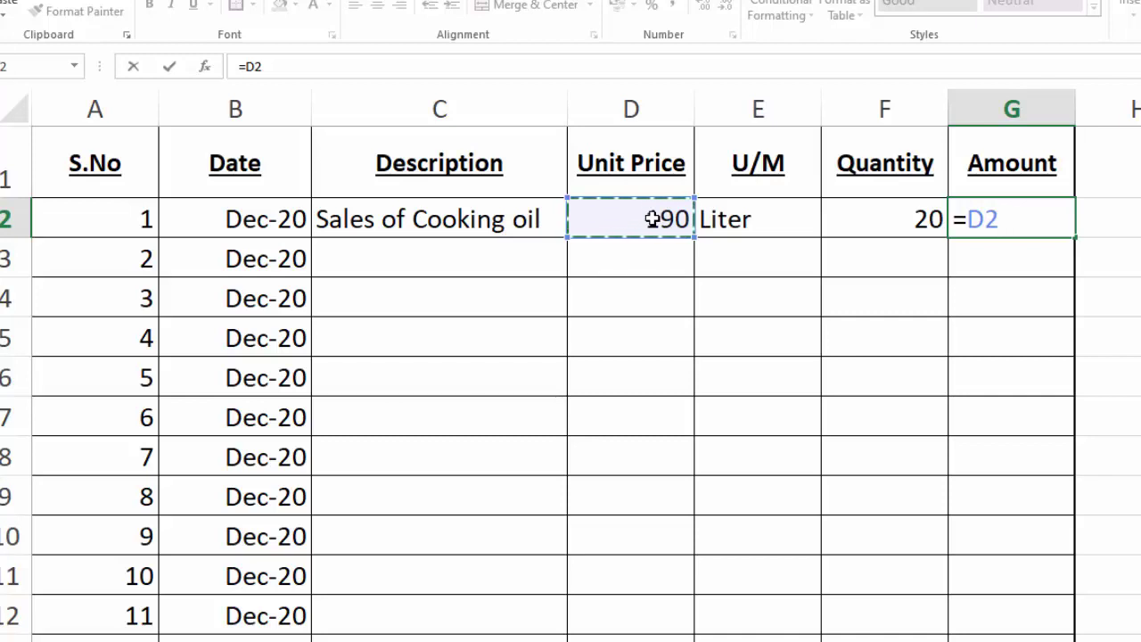
type("*")
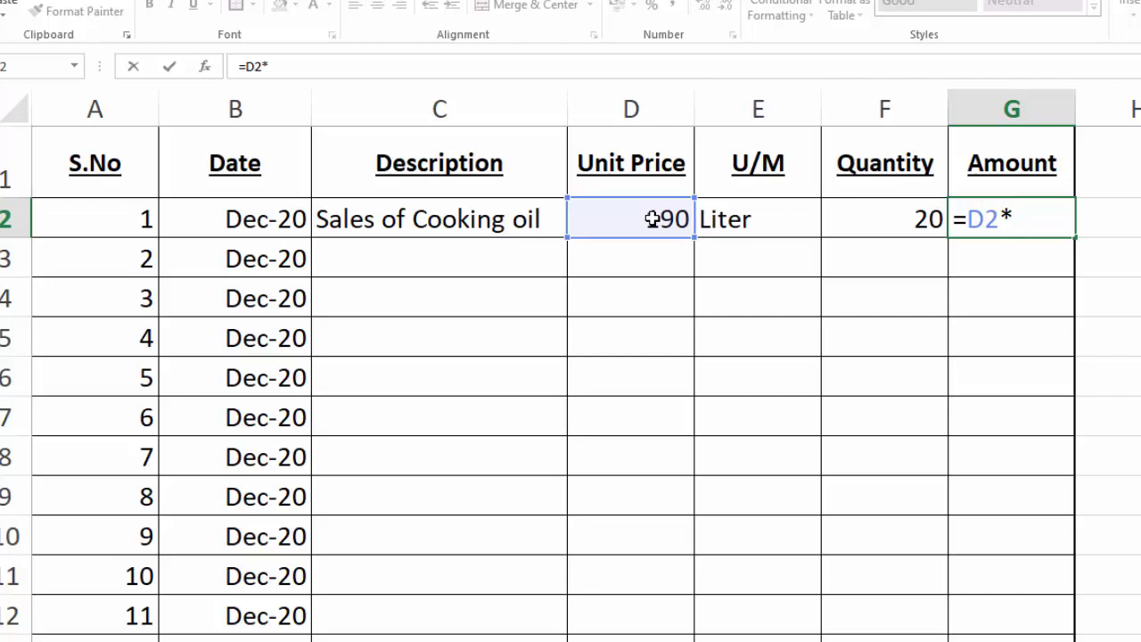
left_click(872, 215)
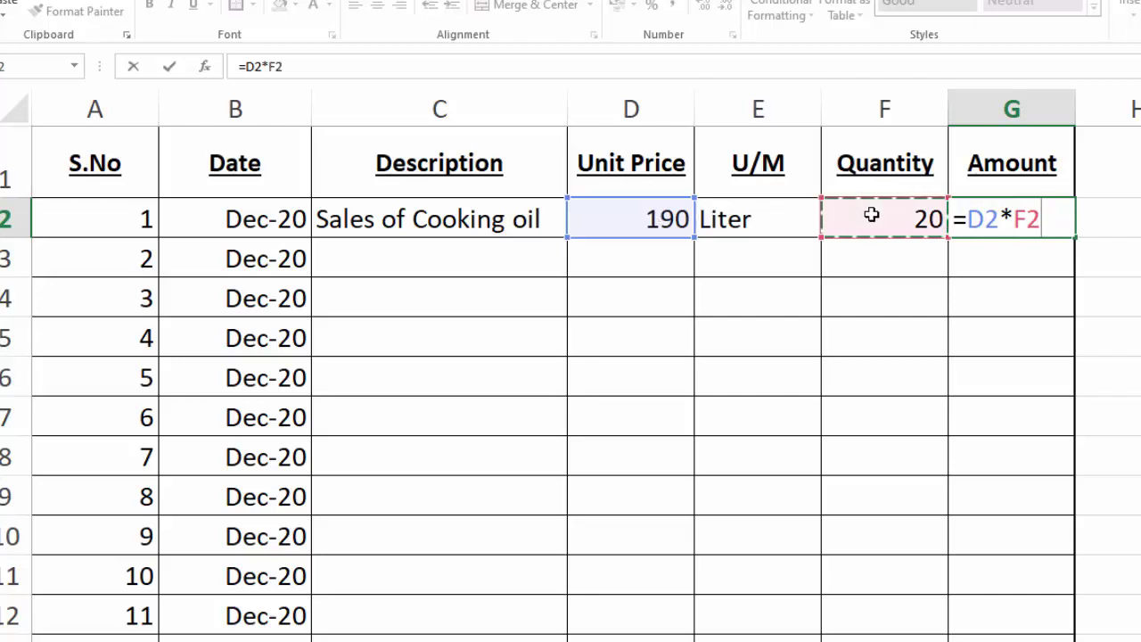
key("Return")
left_click(979, 213)
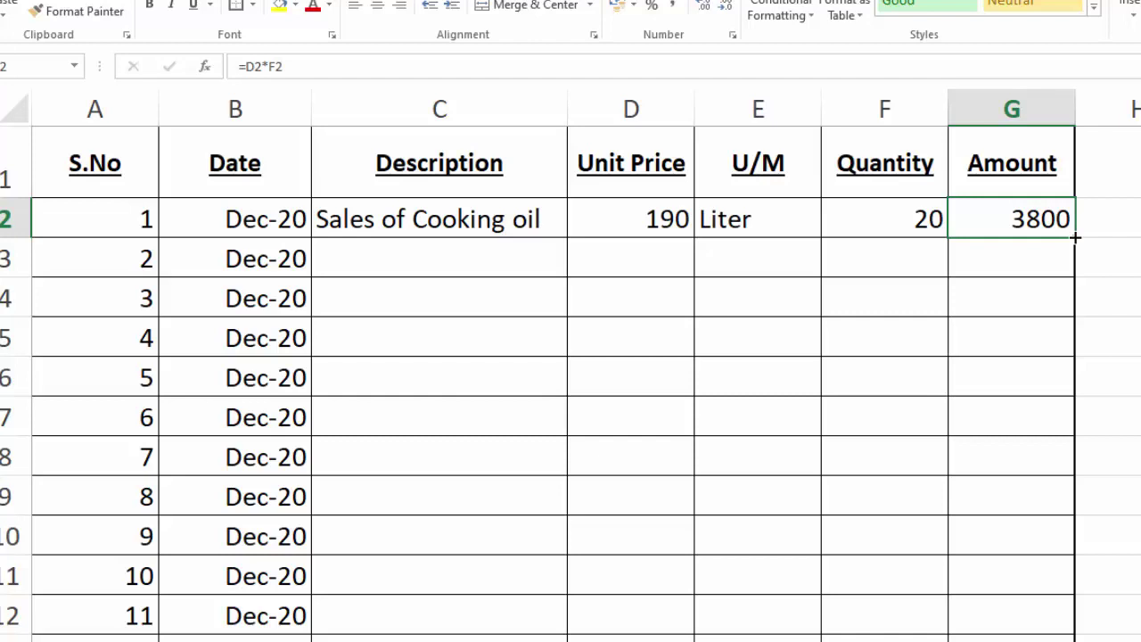
left_click_drag(1075, 238, 1070, 637)
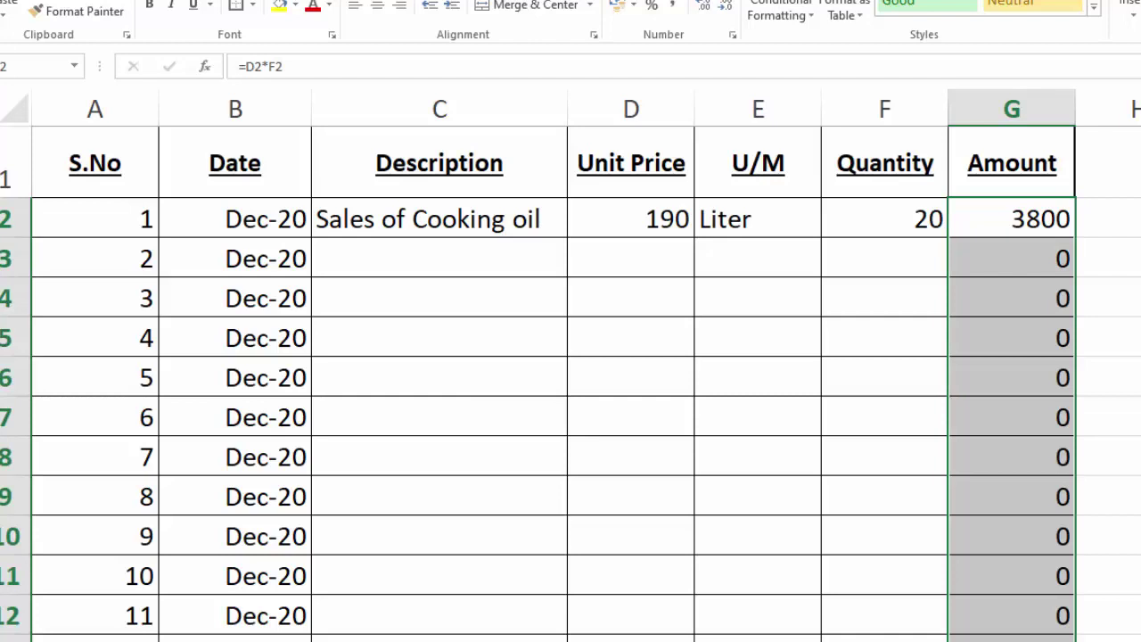
Enter the second sale in row 3: Tea, unit price 950, unit kg, quantity 2.
left_click(416, 262)
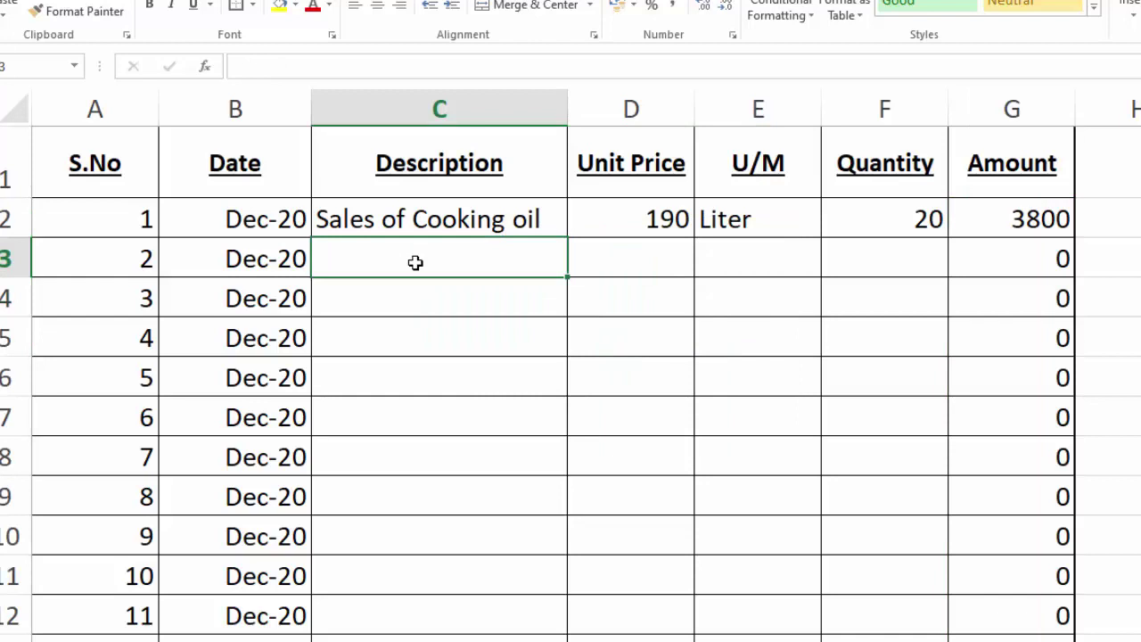
type("s")
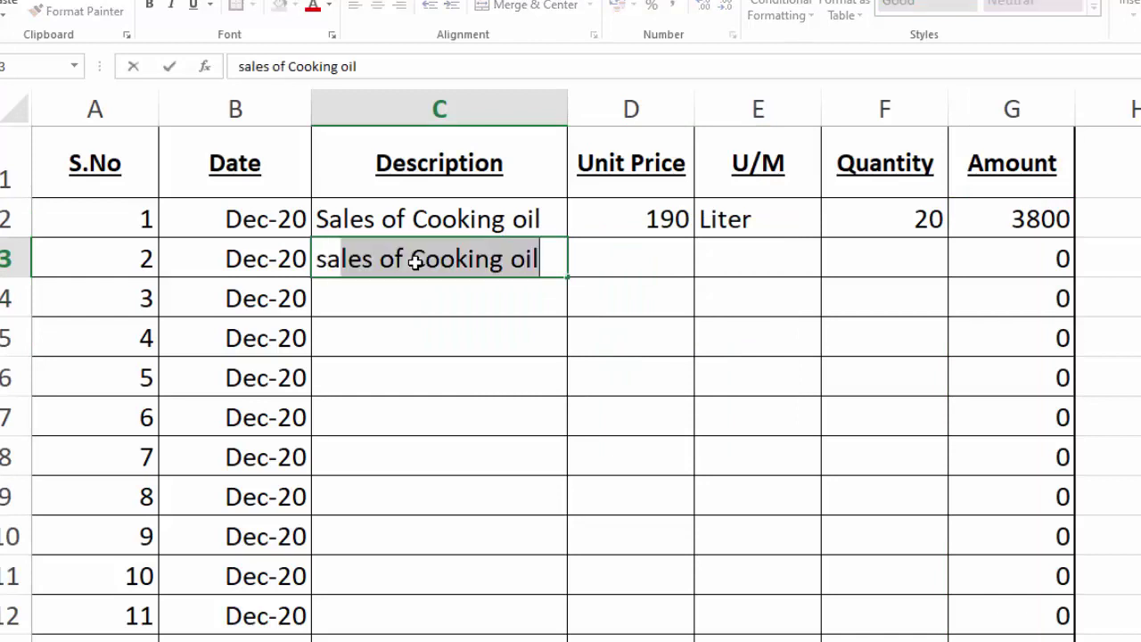
type("ales")
key("BackSpace")
key("BackSpace")
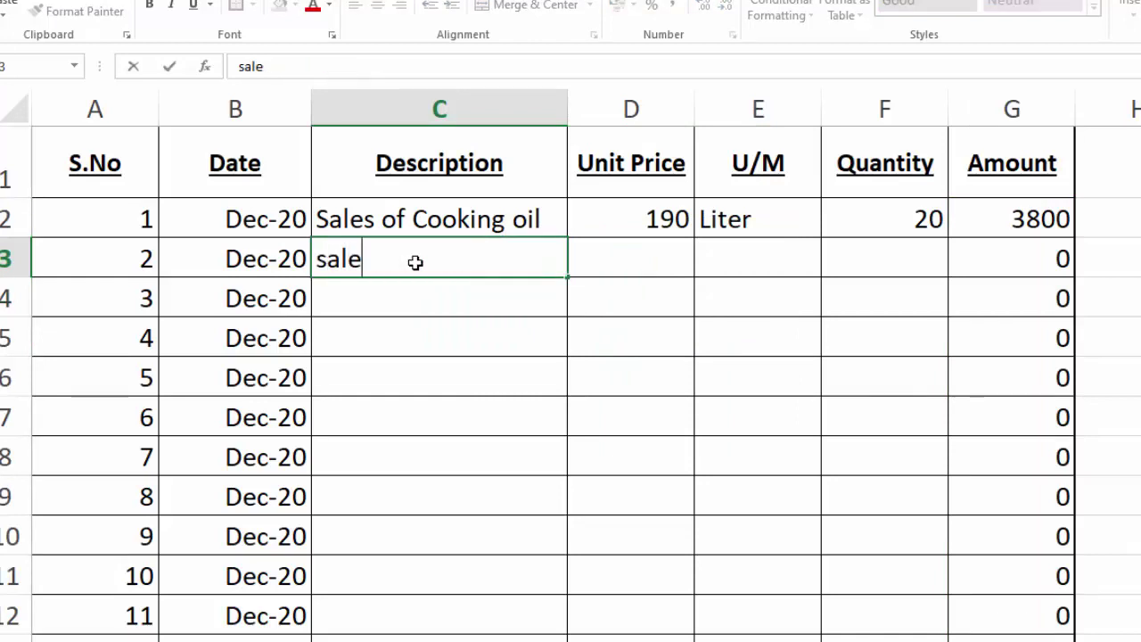
key("BackSpace")
key("BackSpace")
key("BackSpace")
key("BackSpace")
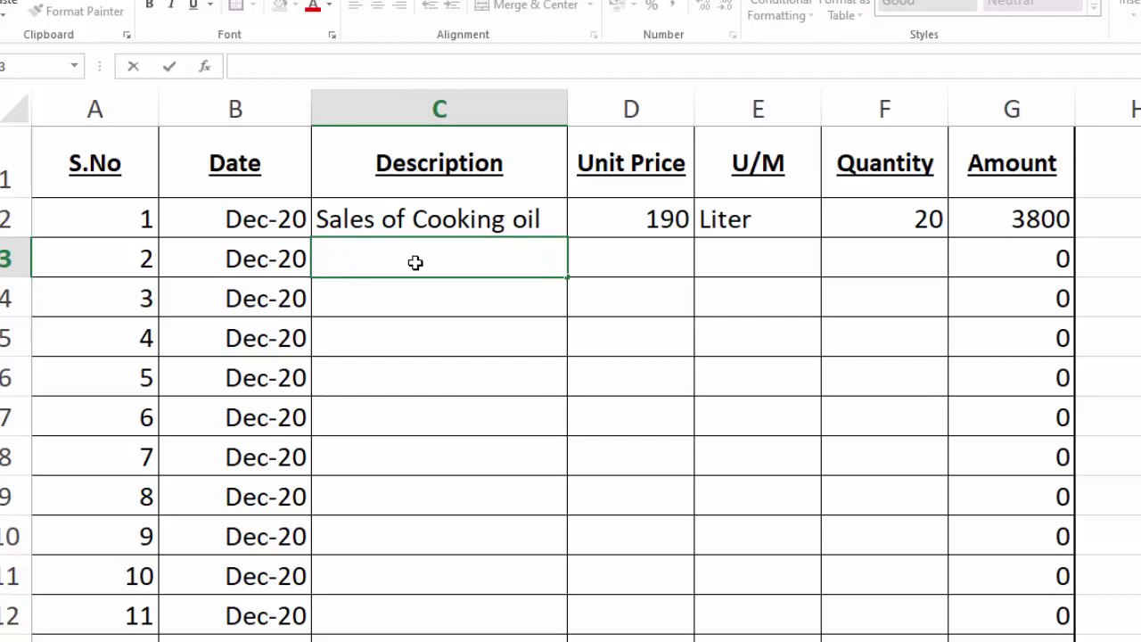
type("Tea")
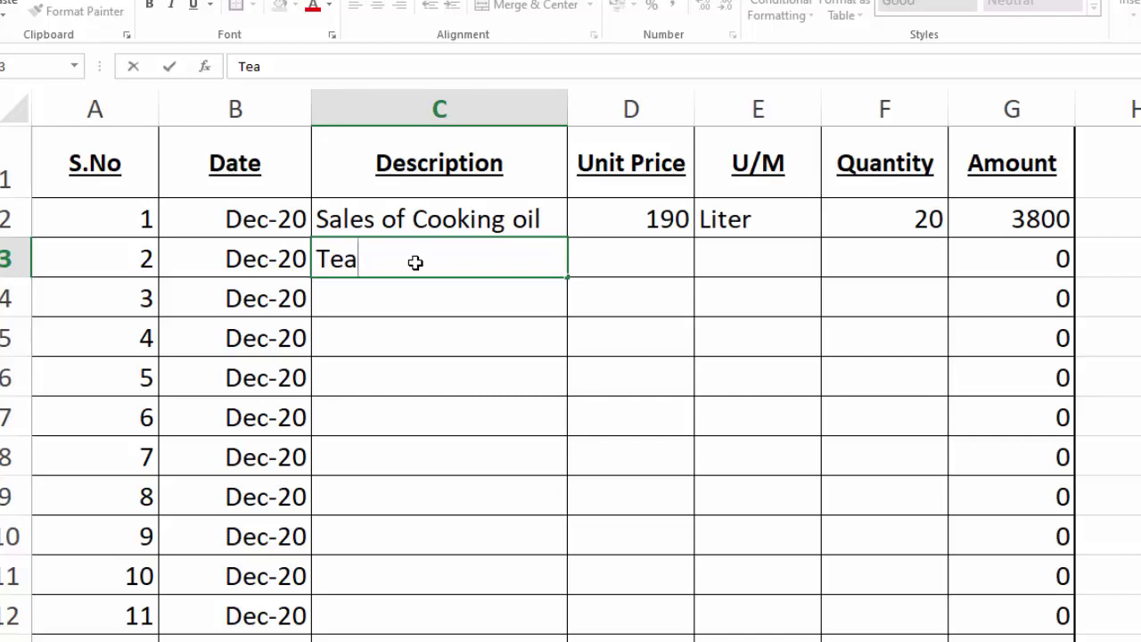
key("Tab")
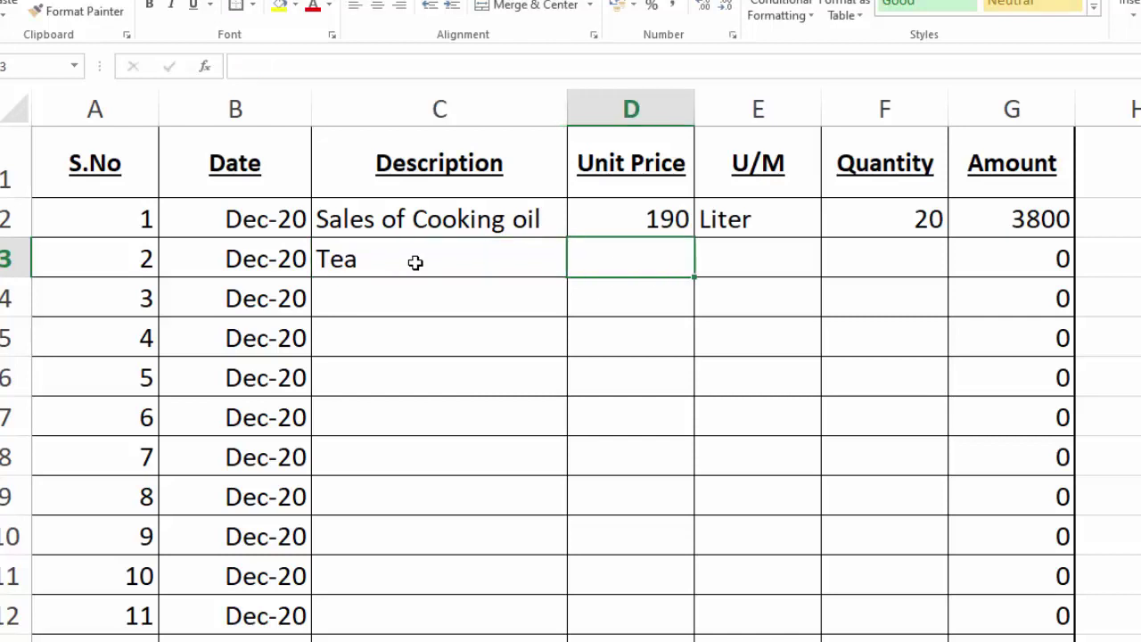
type("9")
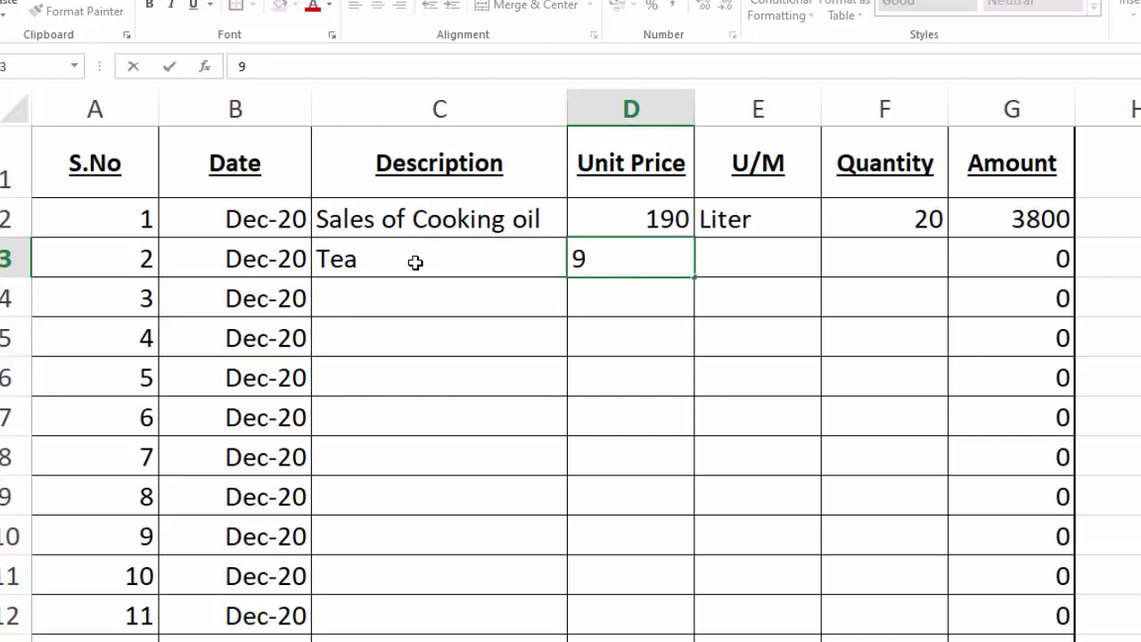
type("50")
key("Tab")
type("kg")
key("Tab")
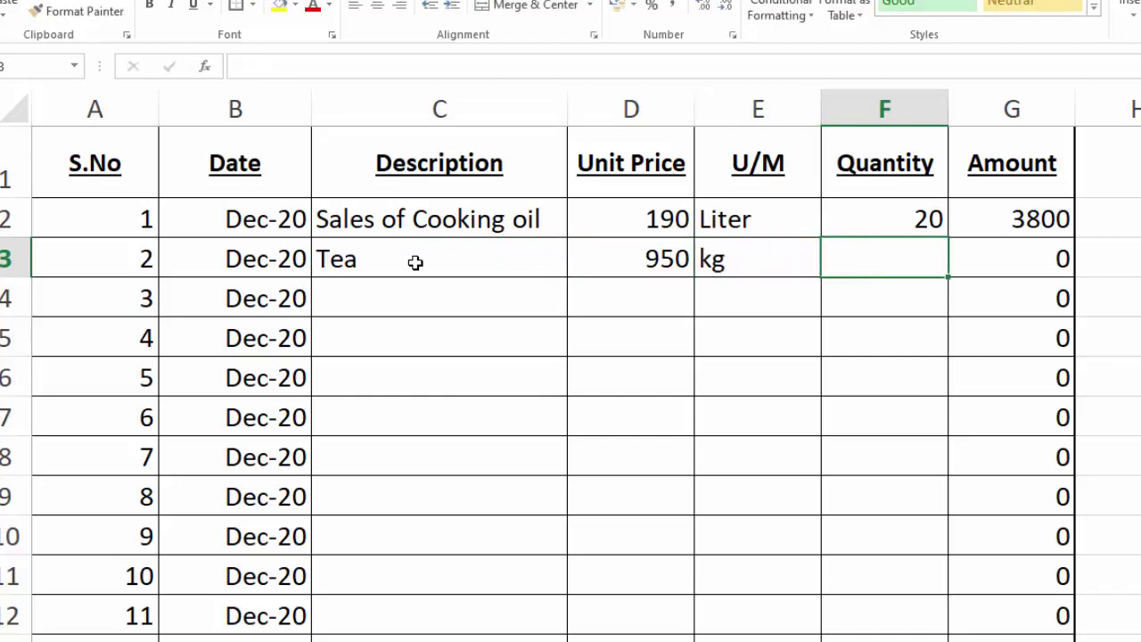
type("1")
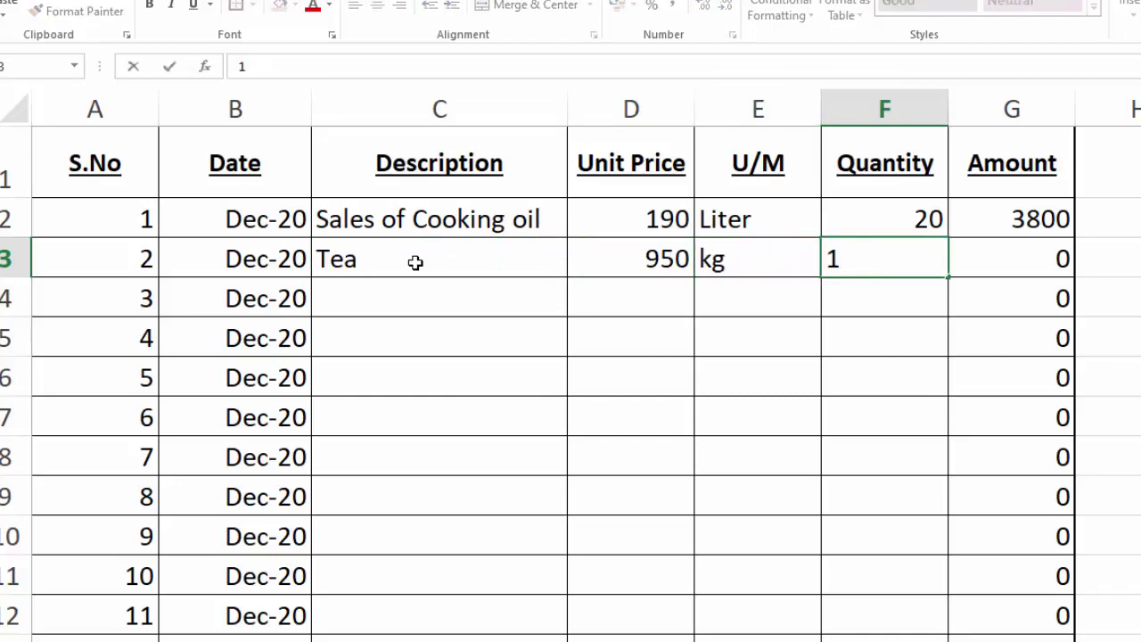
key("Tab")
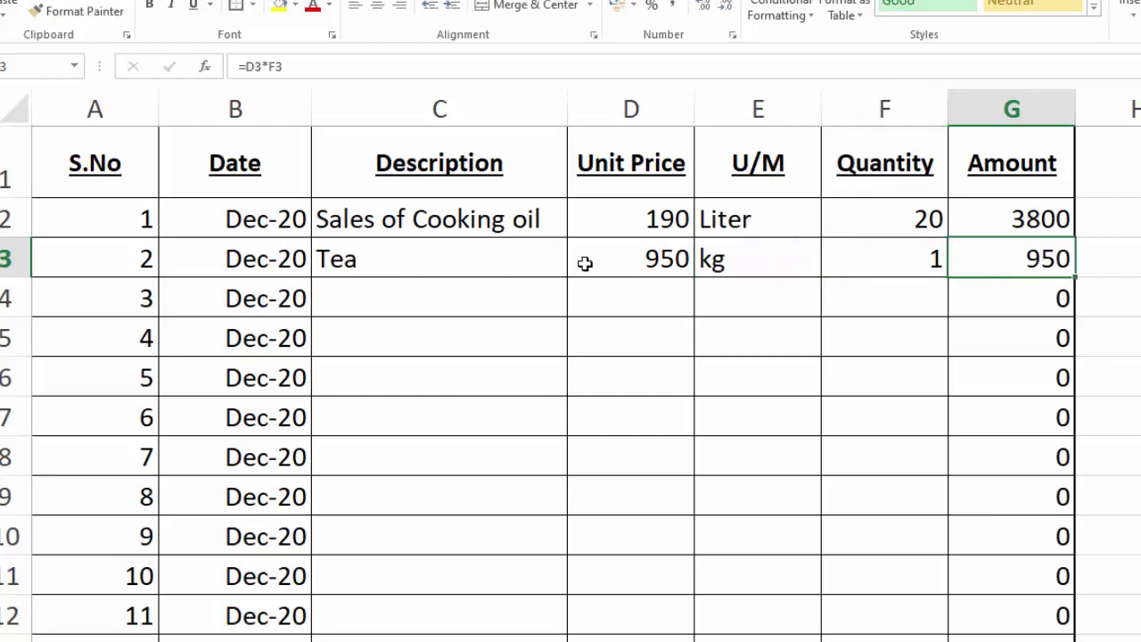
left_click(870, 256)
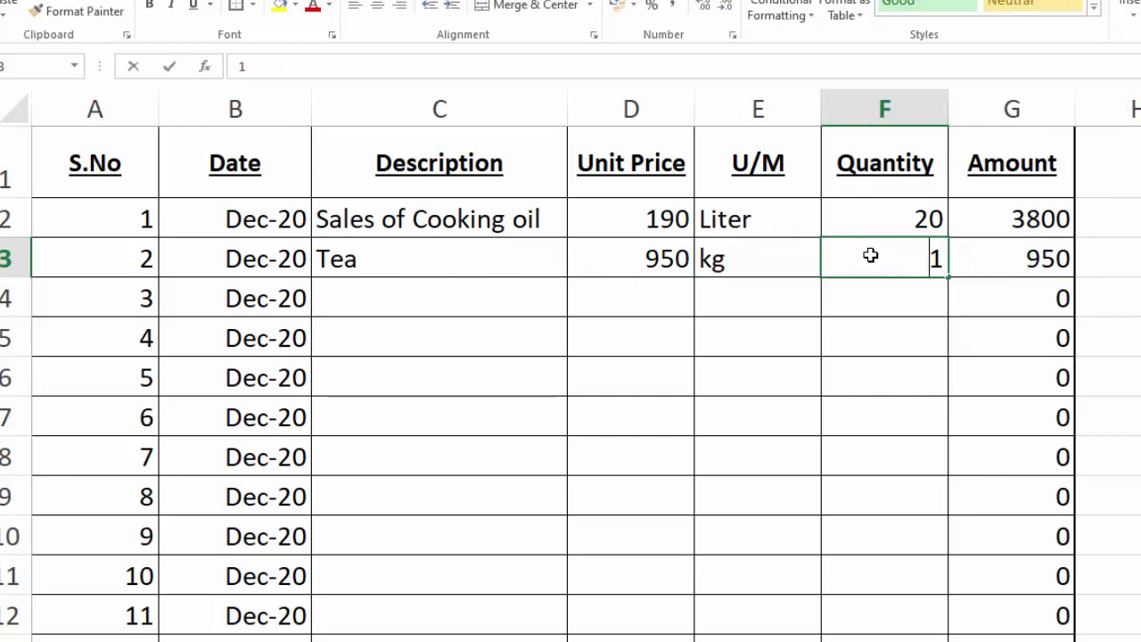
type("2")
key("Tab")
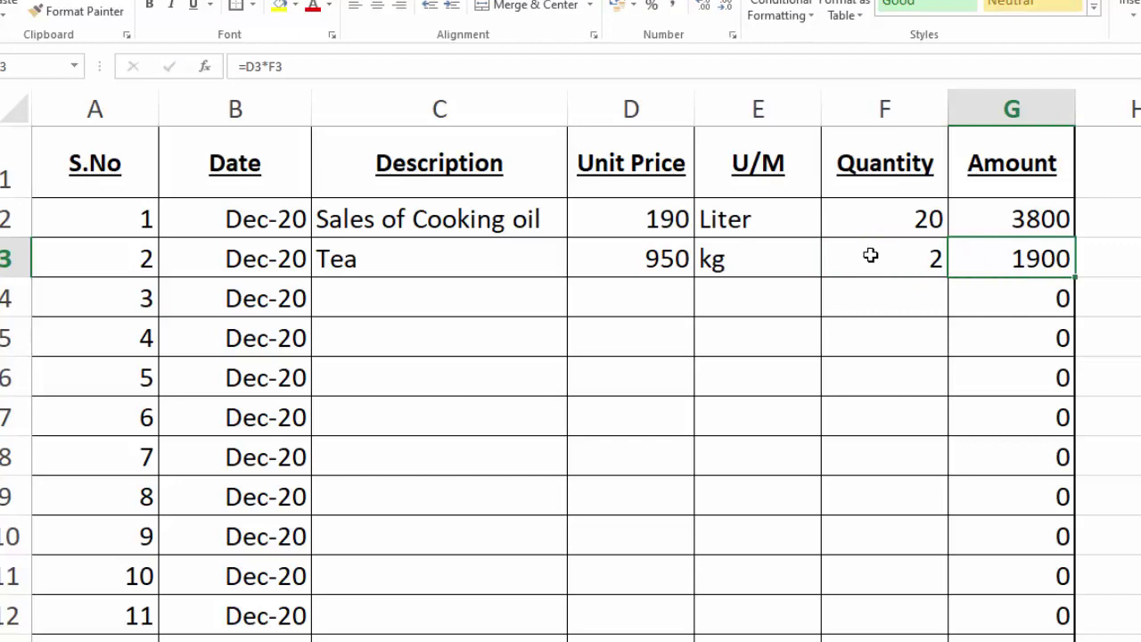
Enter the third sale in row 4: Soap, unit price 40, unit Pack, quantity 12.
left_click(458, 298)
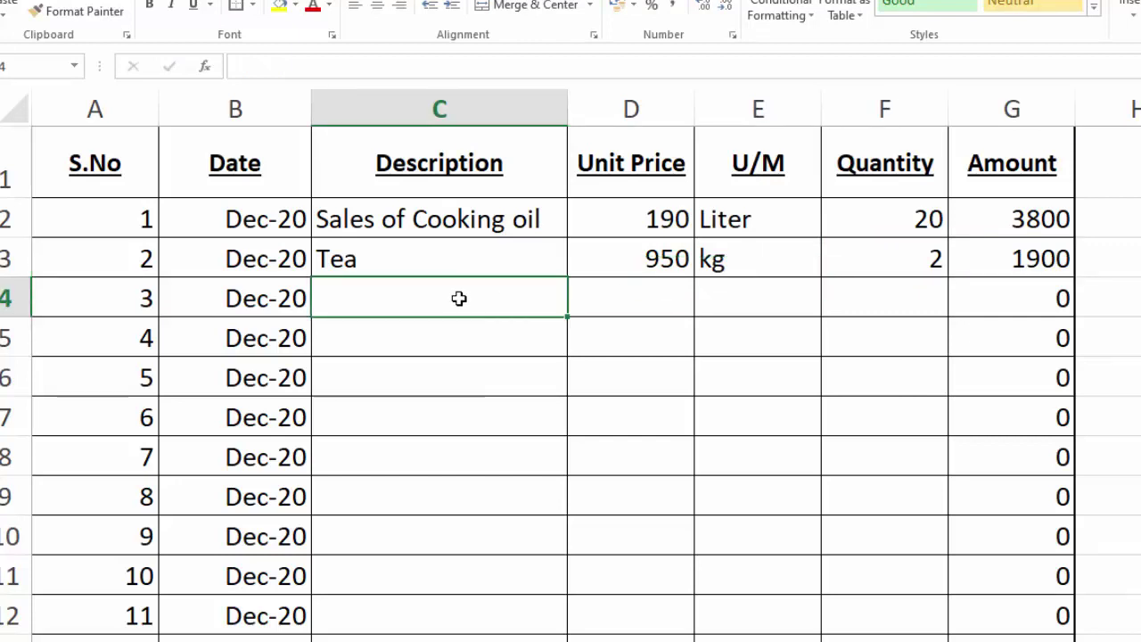
type("Soa")
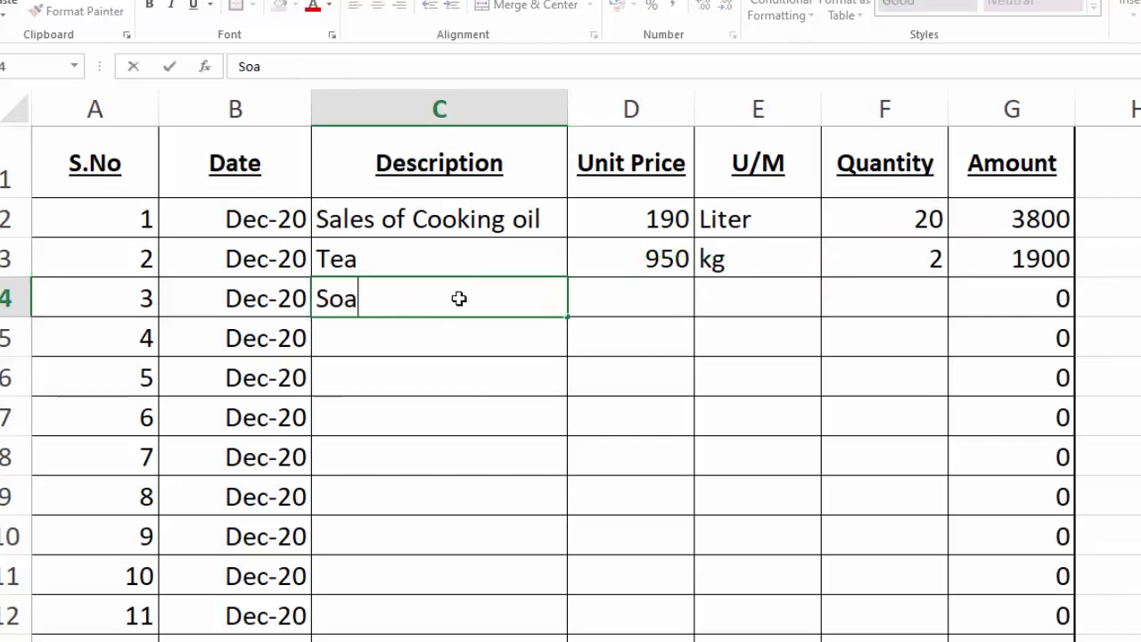
type("p")
key("Tab")
type("40")
key("Tab")
type("pac")
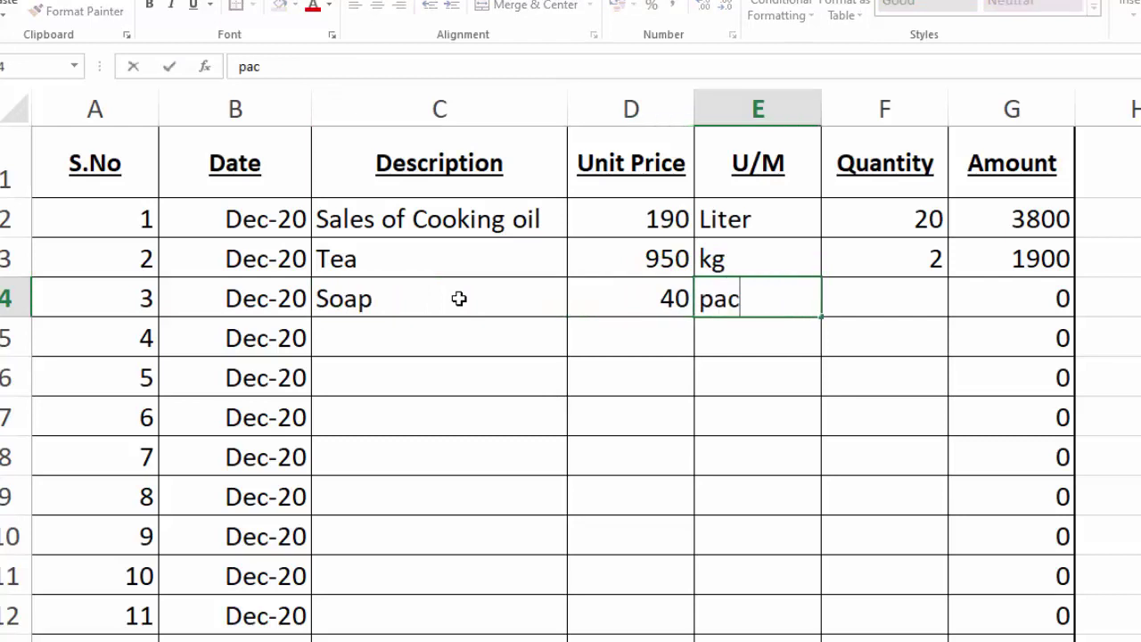
key("BackSpace")
key("BackSpace")
key("BackSpace")
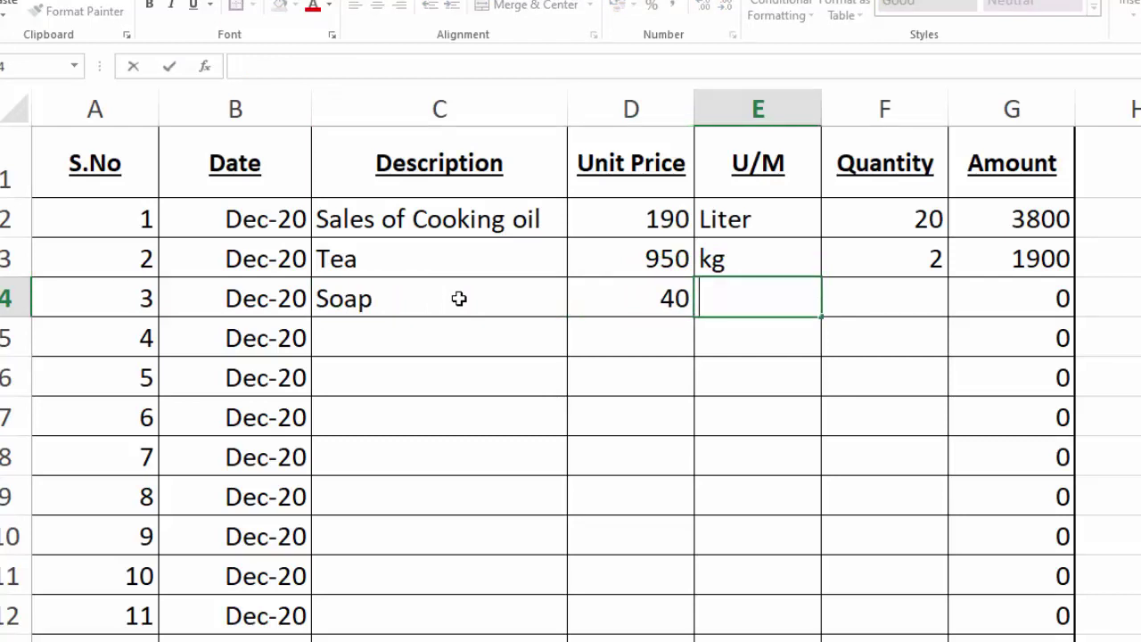
type("P")
type("ack")
key("Tab")
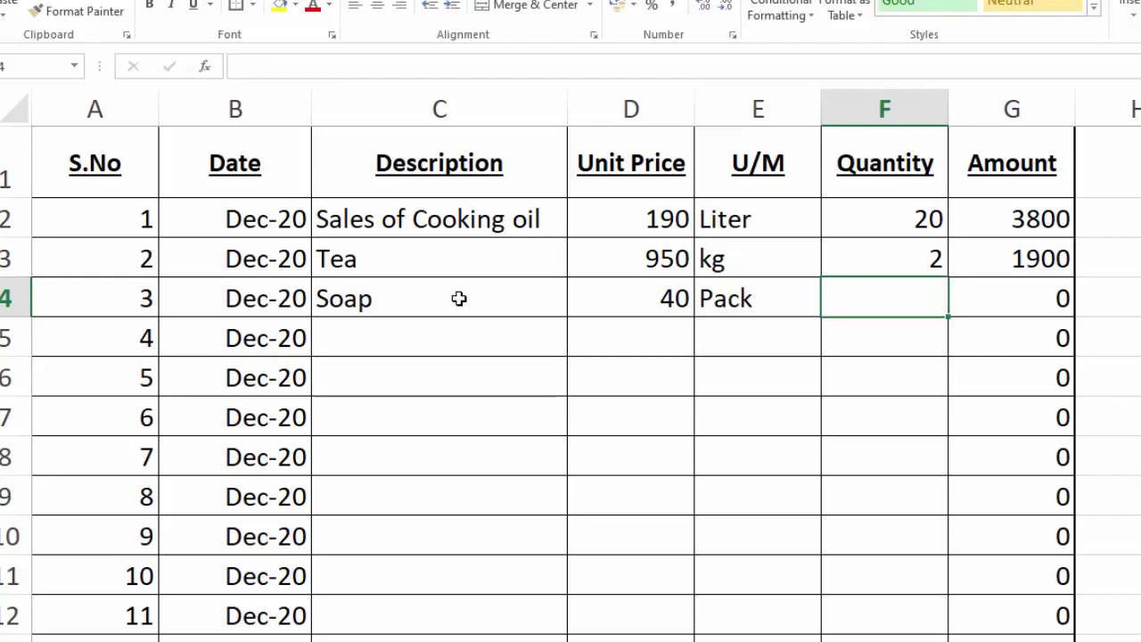
type("12")
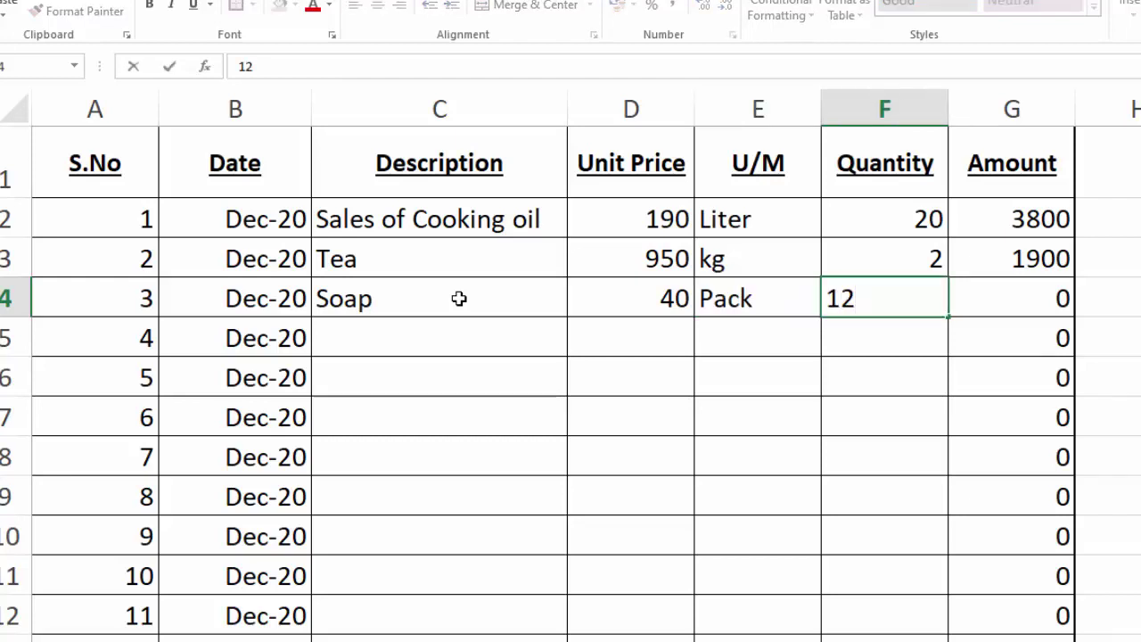
key("Tab")
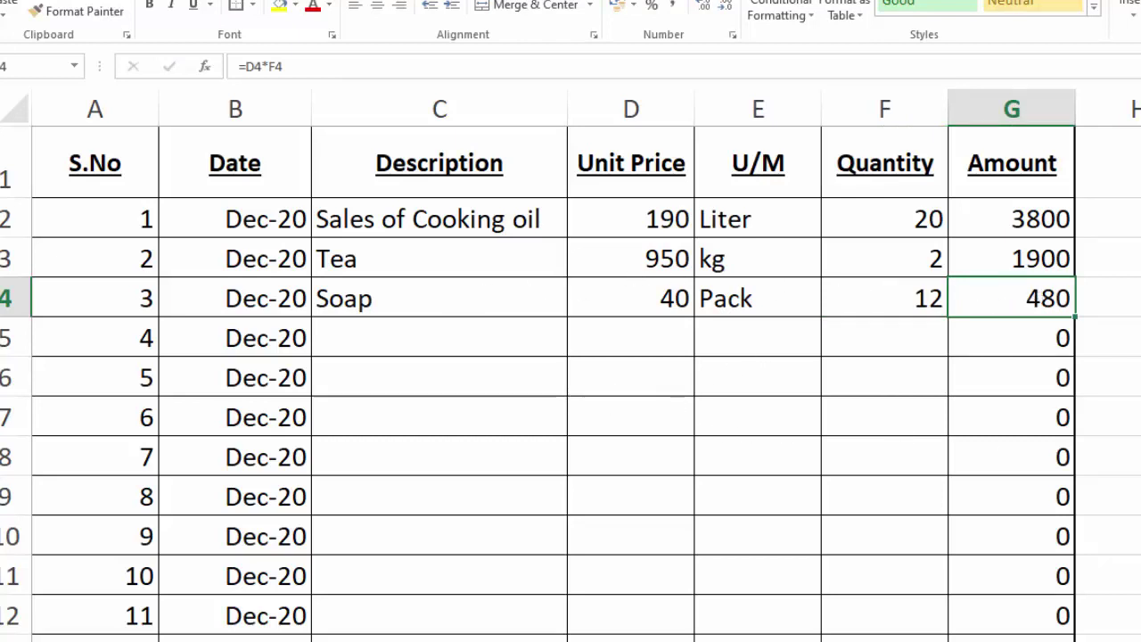
scroll(571, 383, "down", 4)
scroll(571, 383, "up", 1)
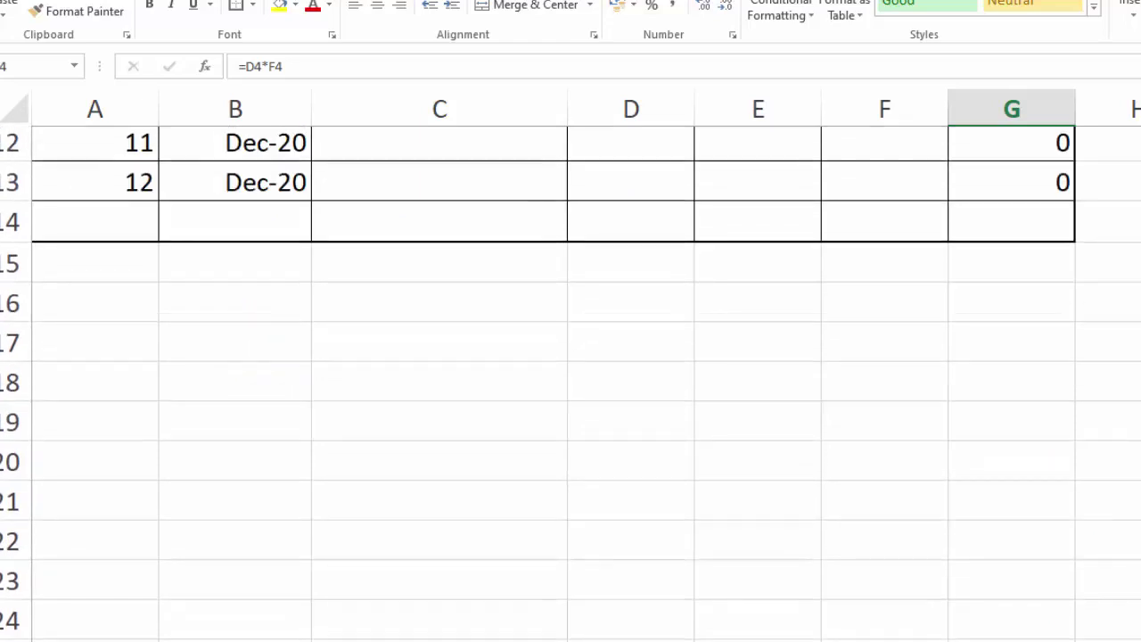
scroll(905, 548, "up", 4)
AutoSum row 14 totals: Amount in G14 (6180), Unit Price in D14 (1180), Quantity in F14 (34).
left_click(922, 558)
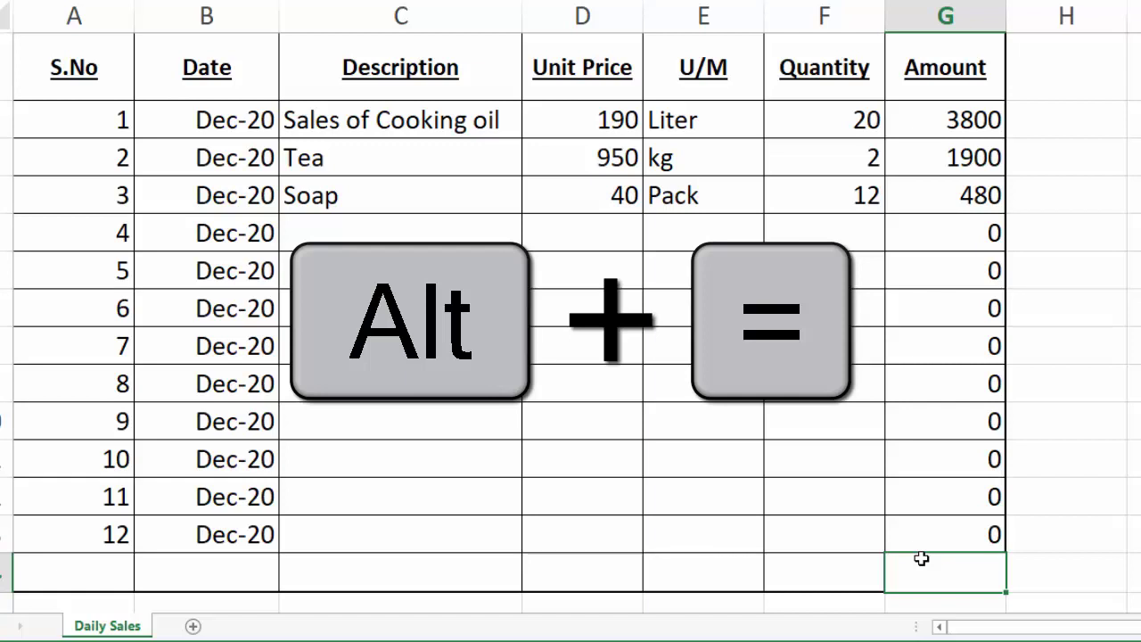
key("alt+equal")
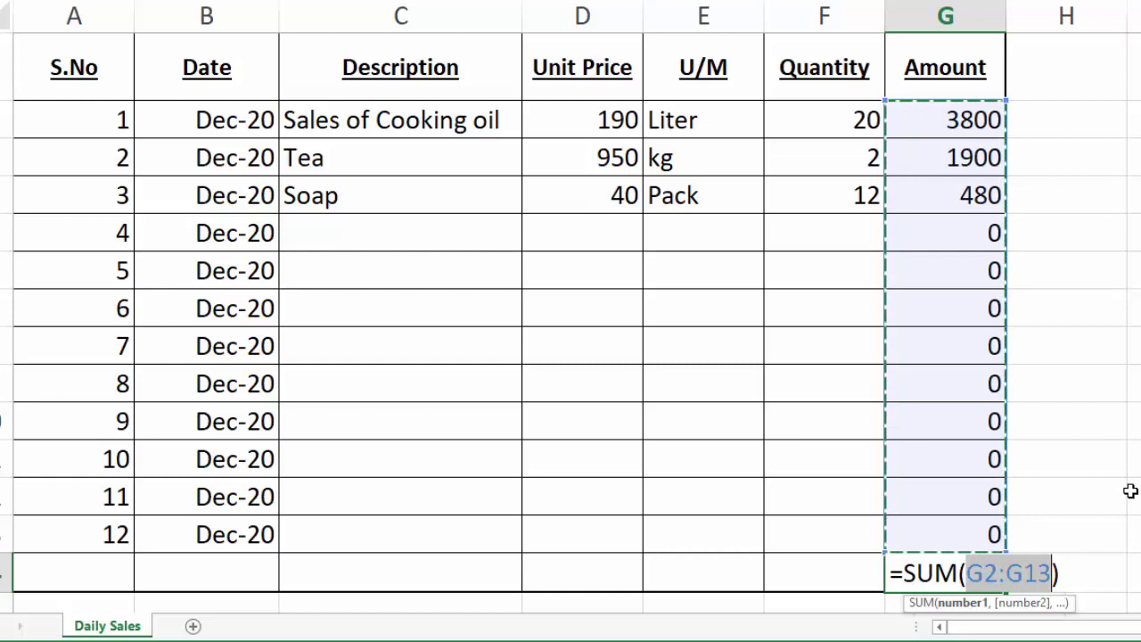
key("Return")
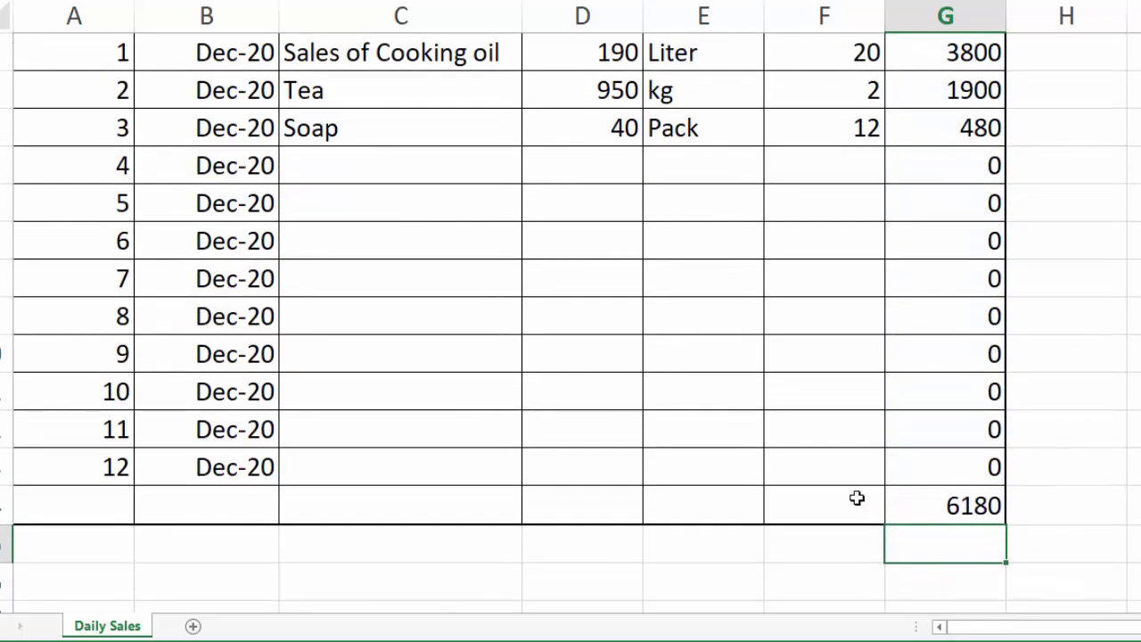
left_click(611, 496)
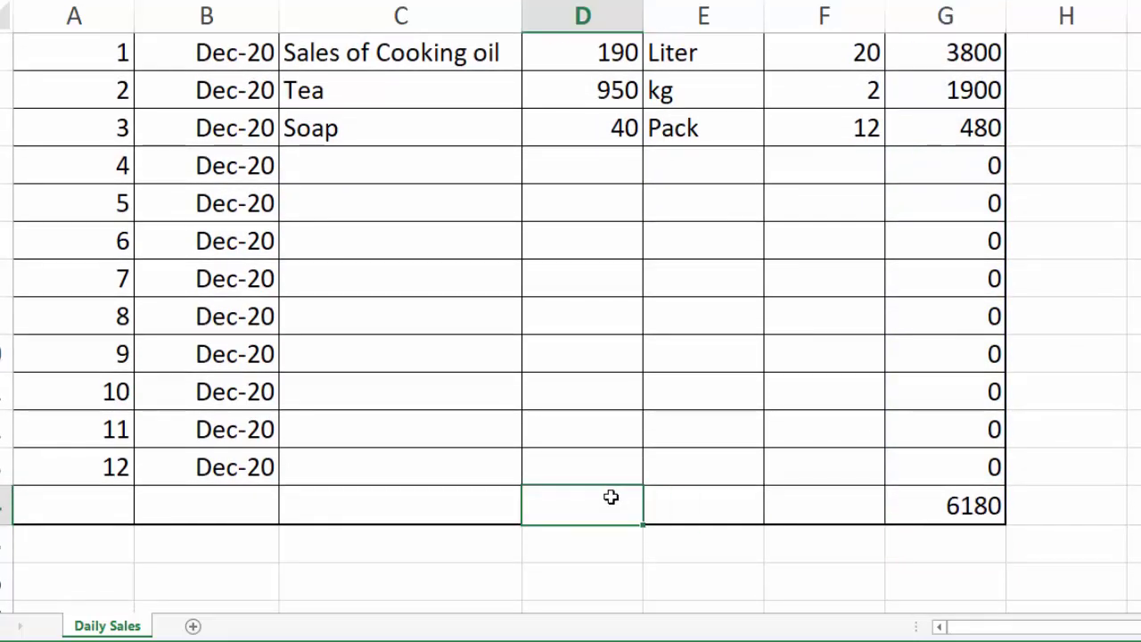
key("alt+equal")
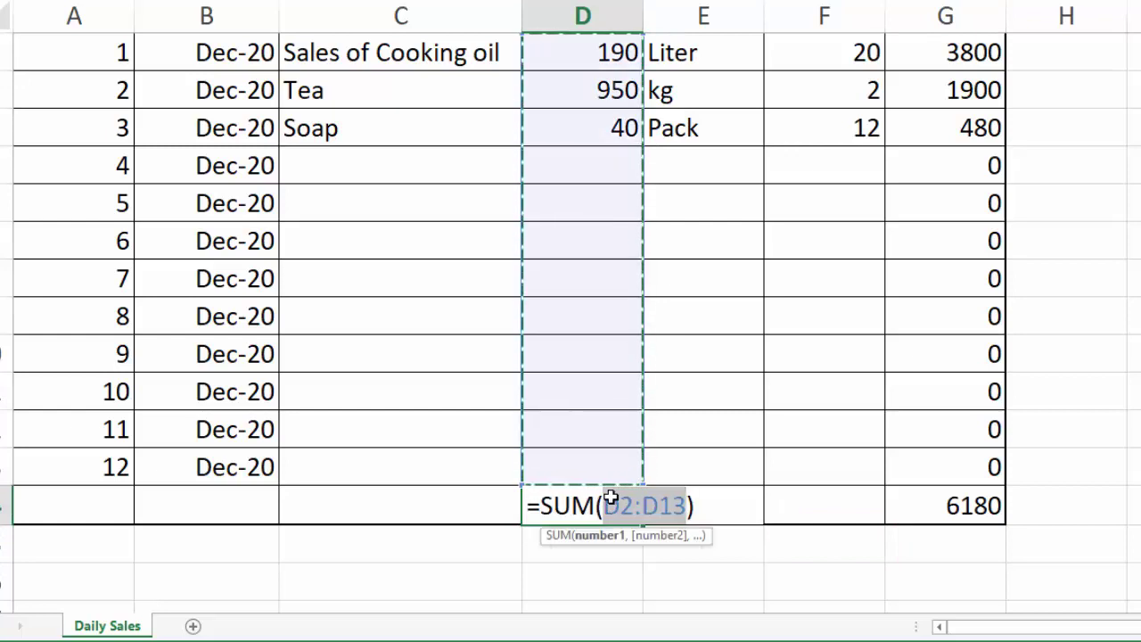
key("Return")
left_click(798, 505)
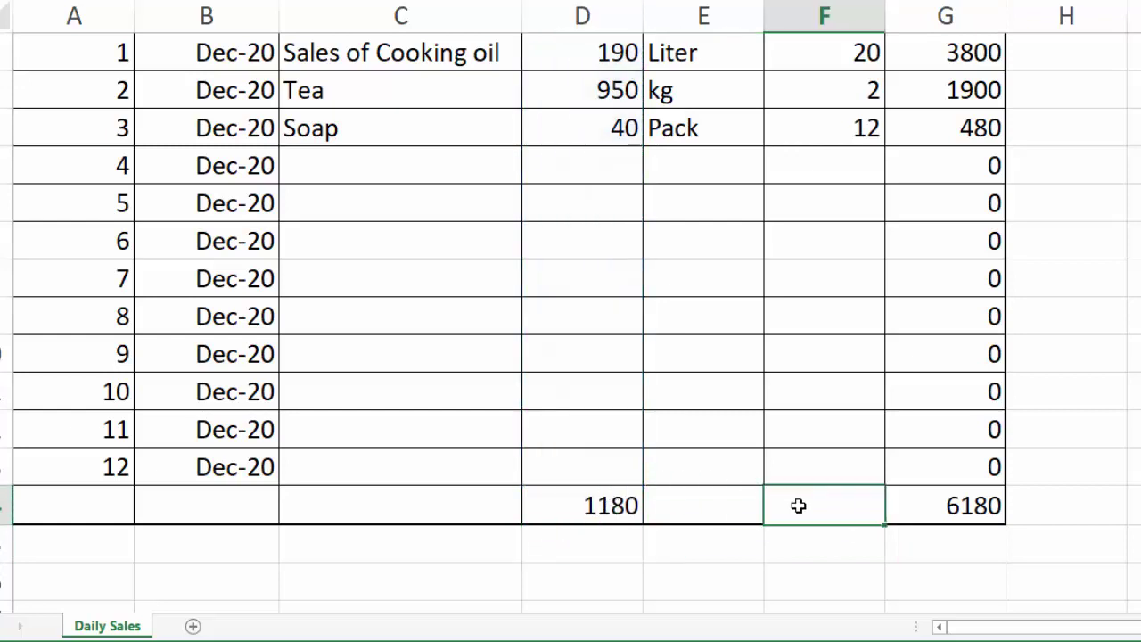
key("alt+equal")
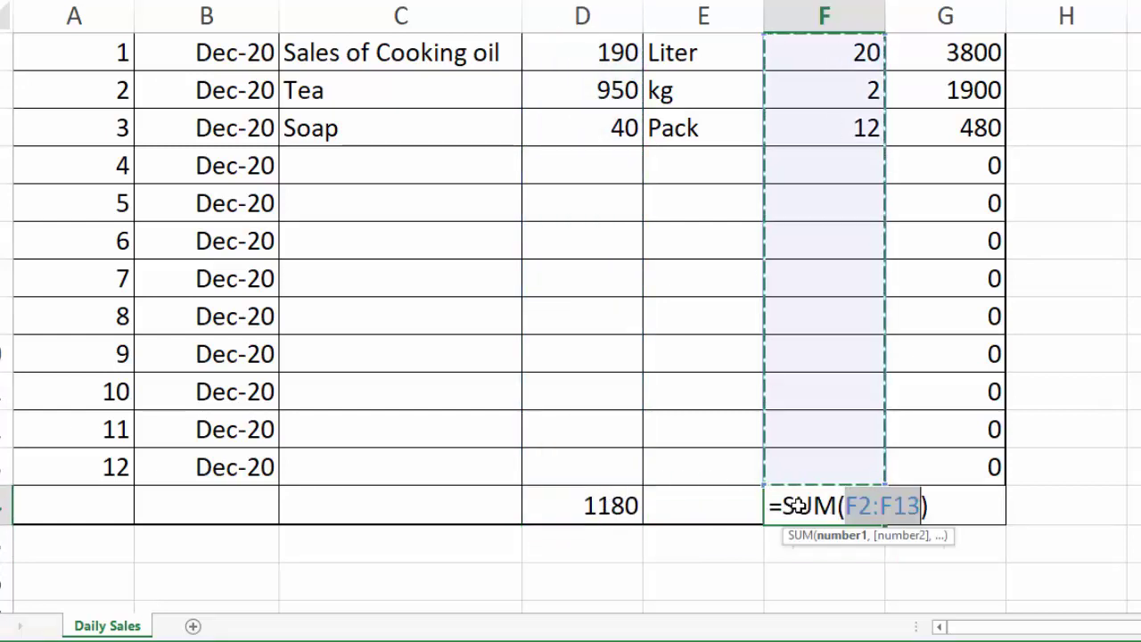
key("Return")
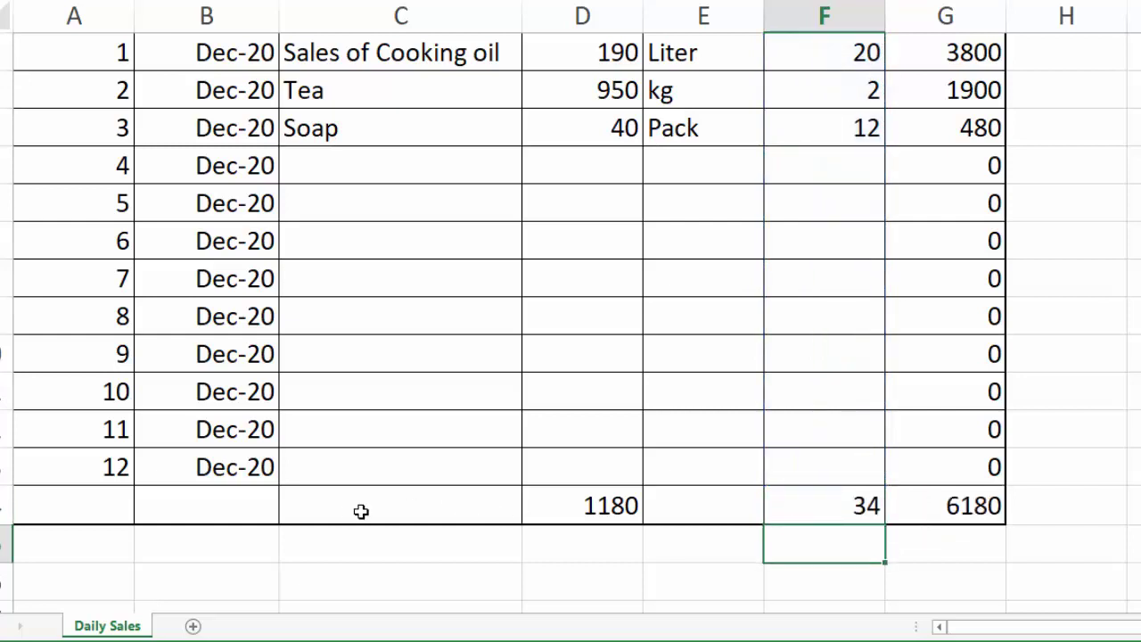
left_click(349, 511)
Enter the label 'Total' in cell C14 of the totals row.
type("T")
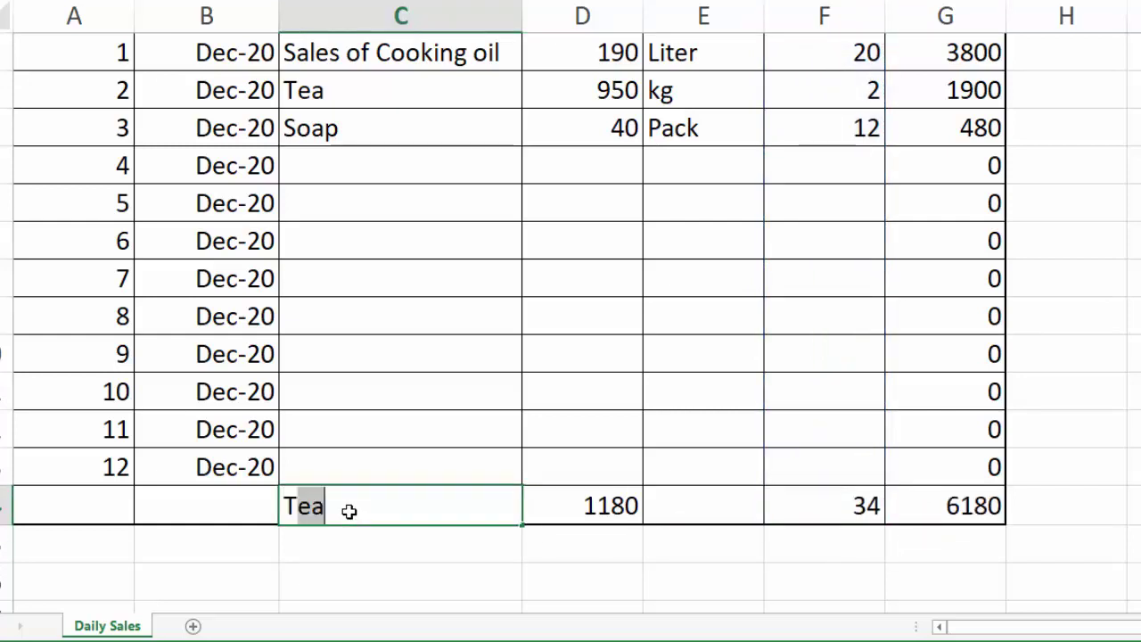
type("ot")
key("BackSpace")
key("BackSpace")
key("BackSpace")
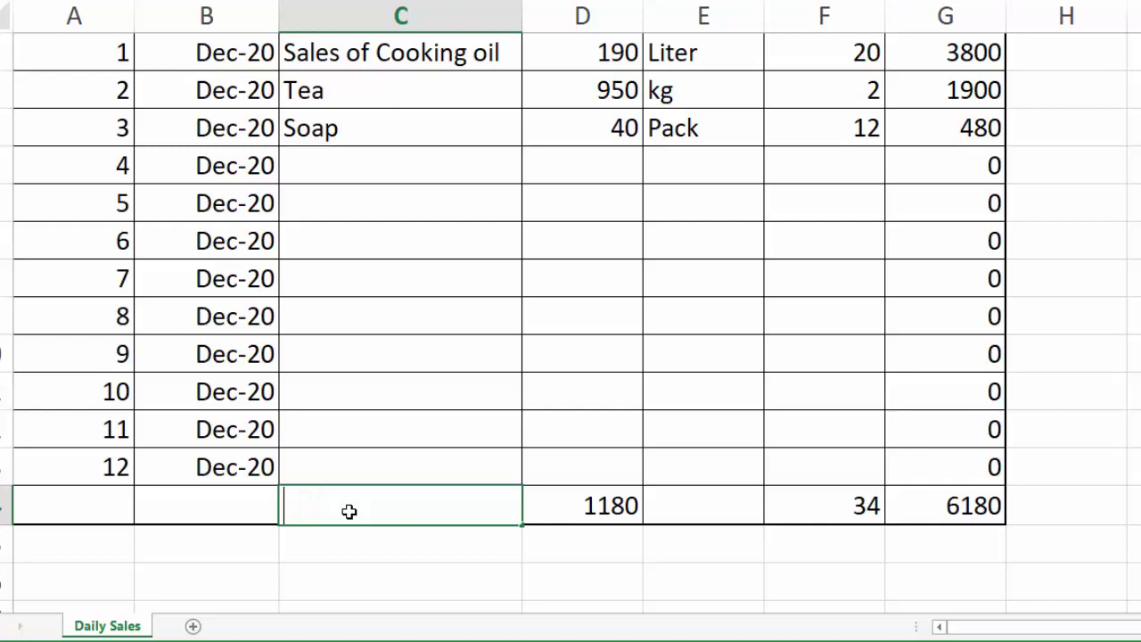
type("T")
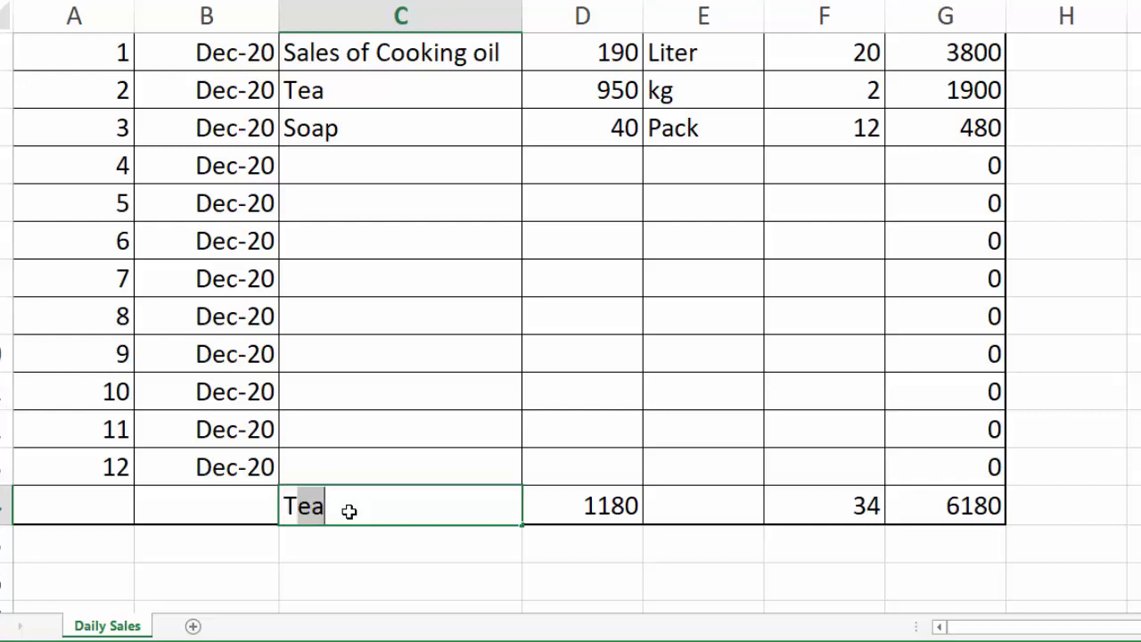
type("otal")
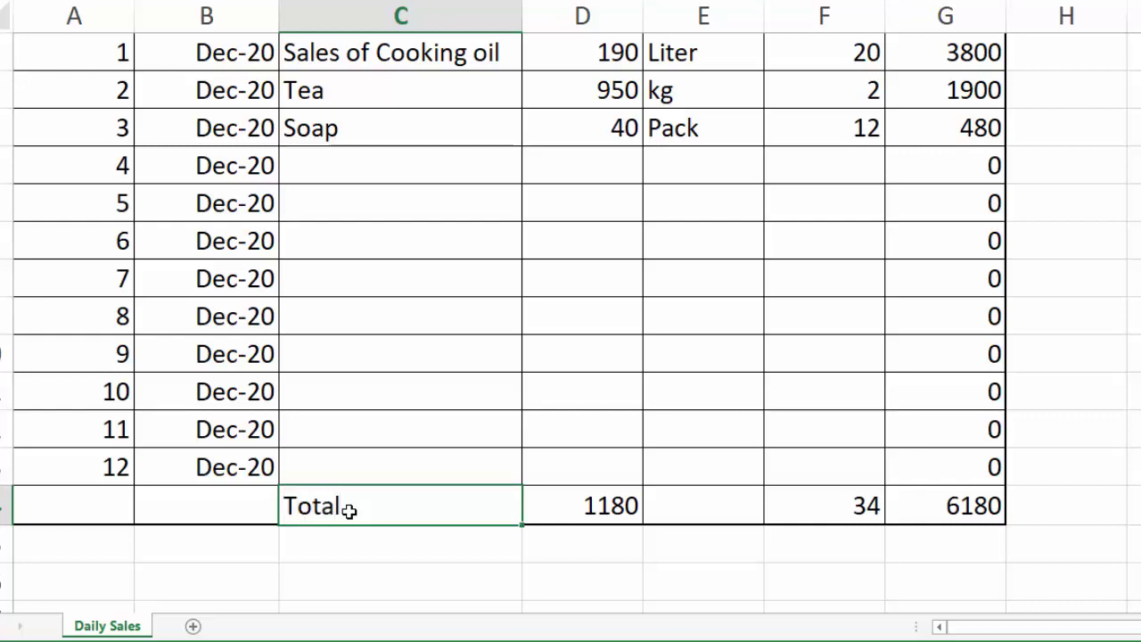
key("Tab")
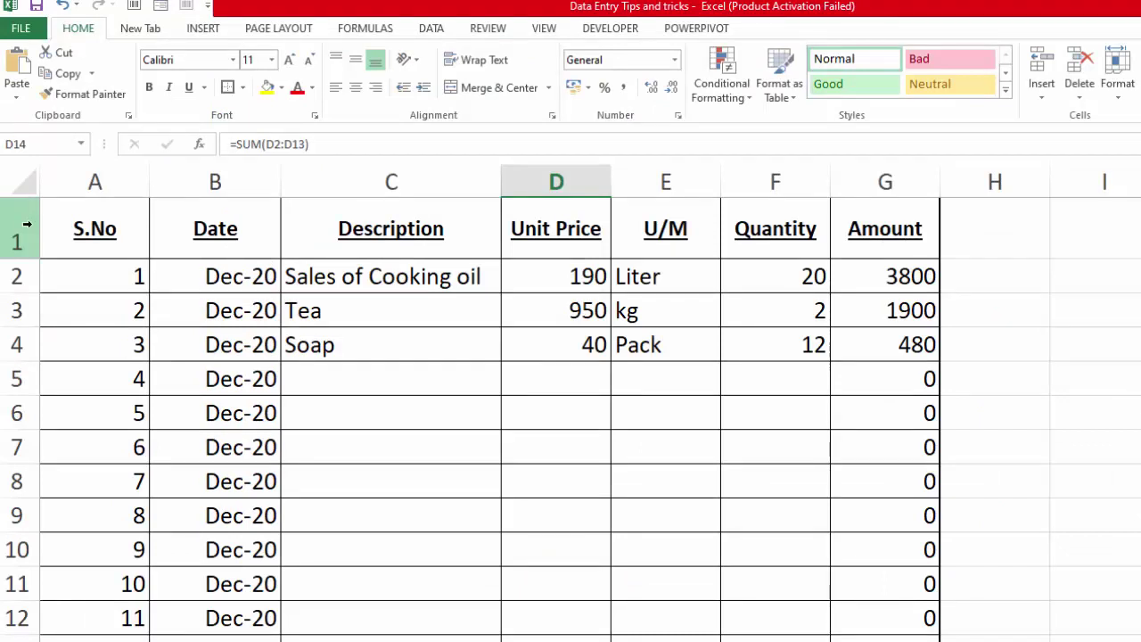
Insert a blank row 1 above the headers and select B1:E1 for the title.
left_click(32, 224)
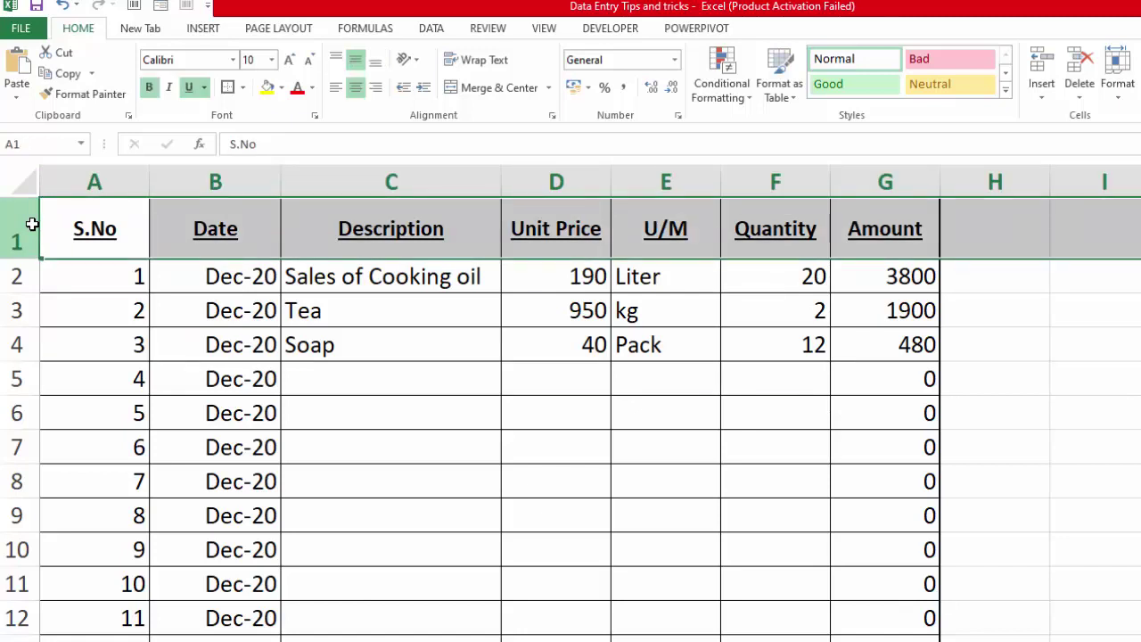
right_click(28, 224)
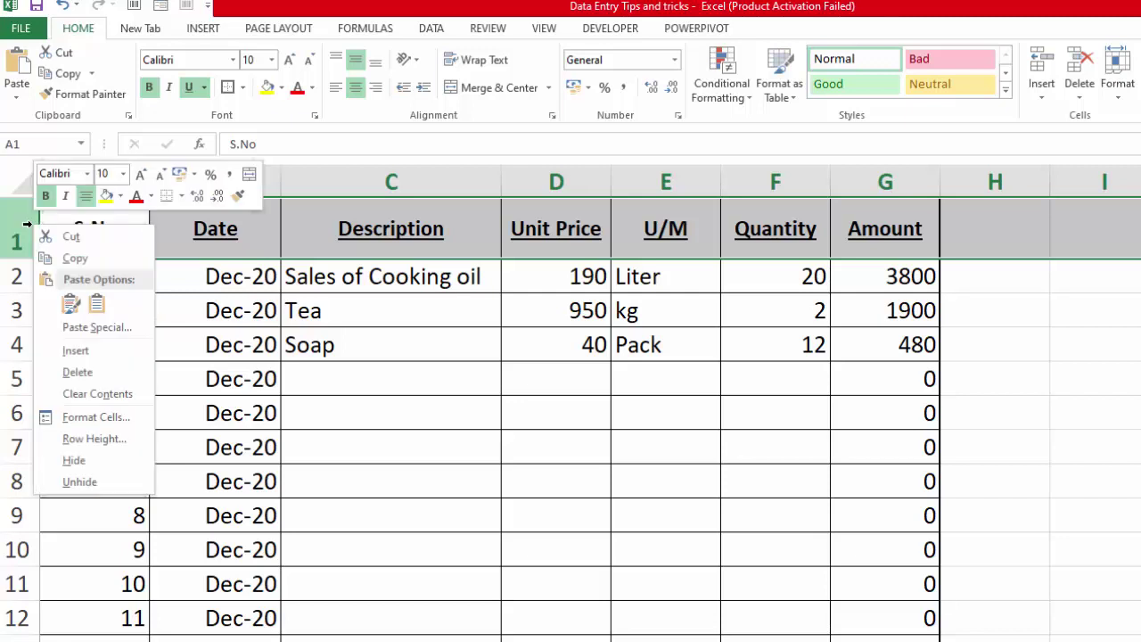
left_click(76, 351)
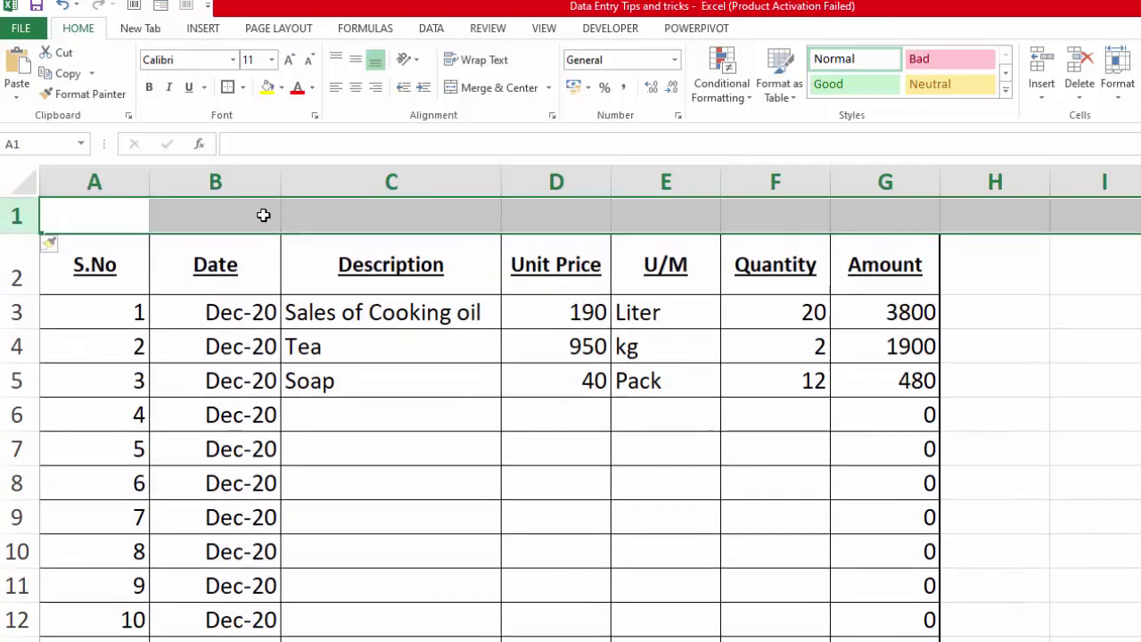
left_click_drag(263, 215, 329, 218)
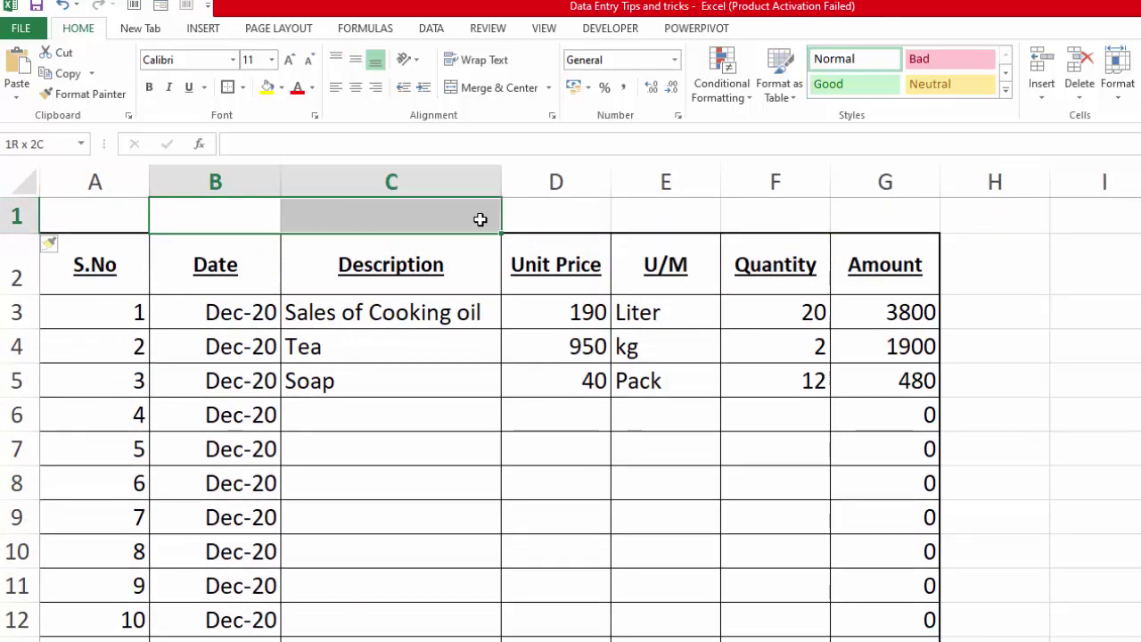
left_click_drag(379, 219, 649, 216)
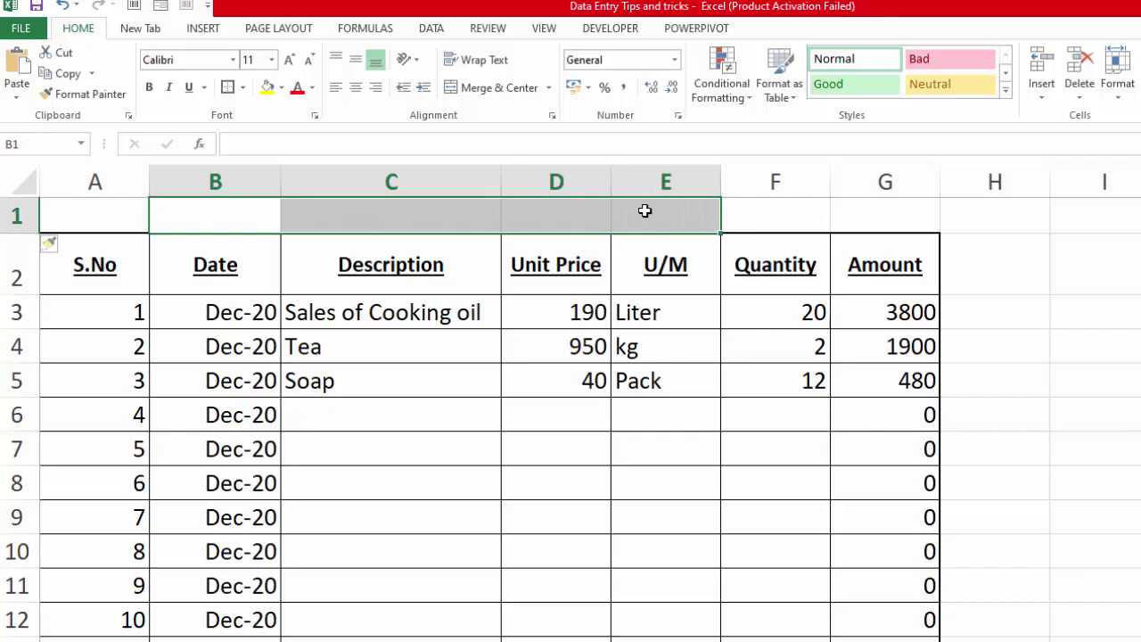
Merge and centre B1:E1 and enter the title 'Daily Sales For the Month of Dec 2020'.
left_click(502, 89)
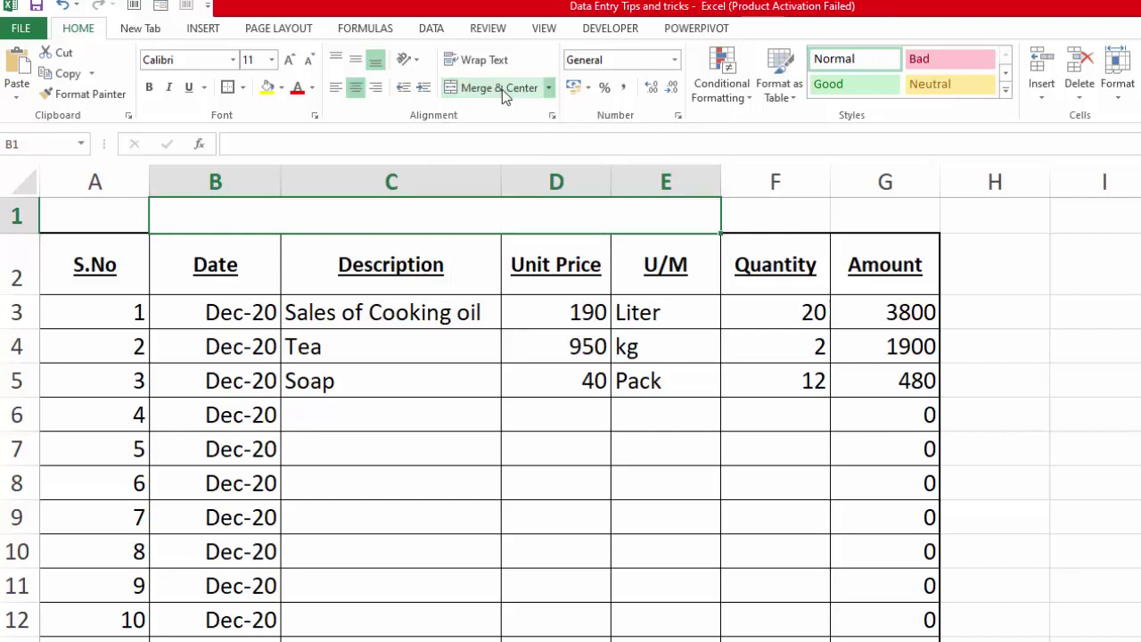
type("Date")
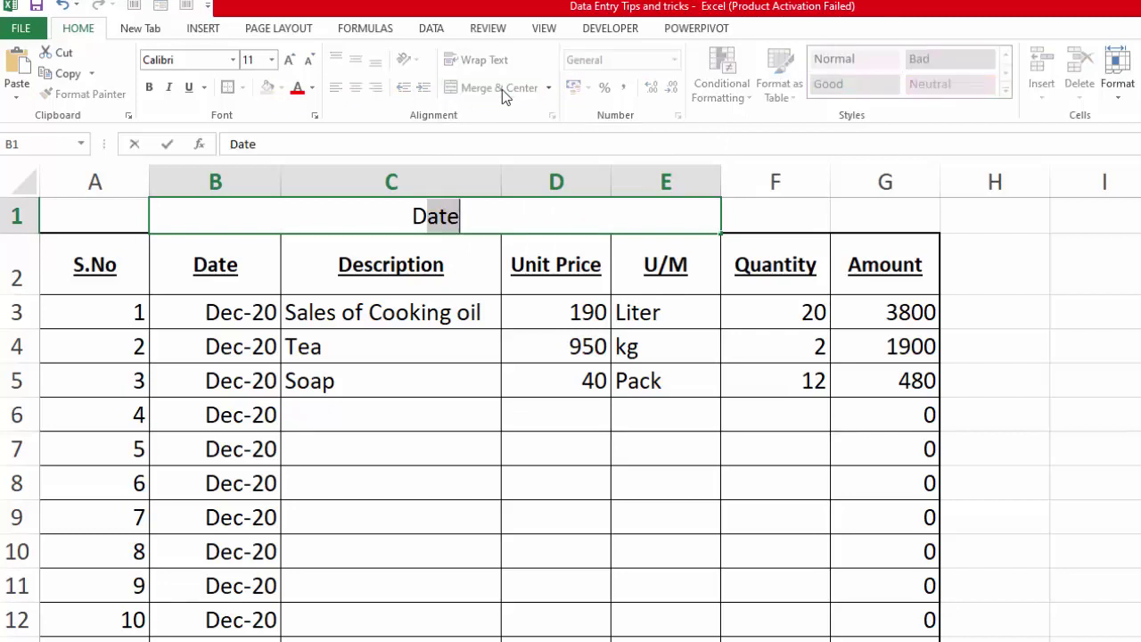
type("aily ")
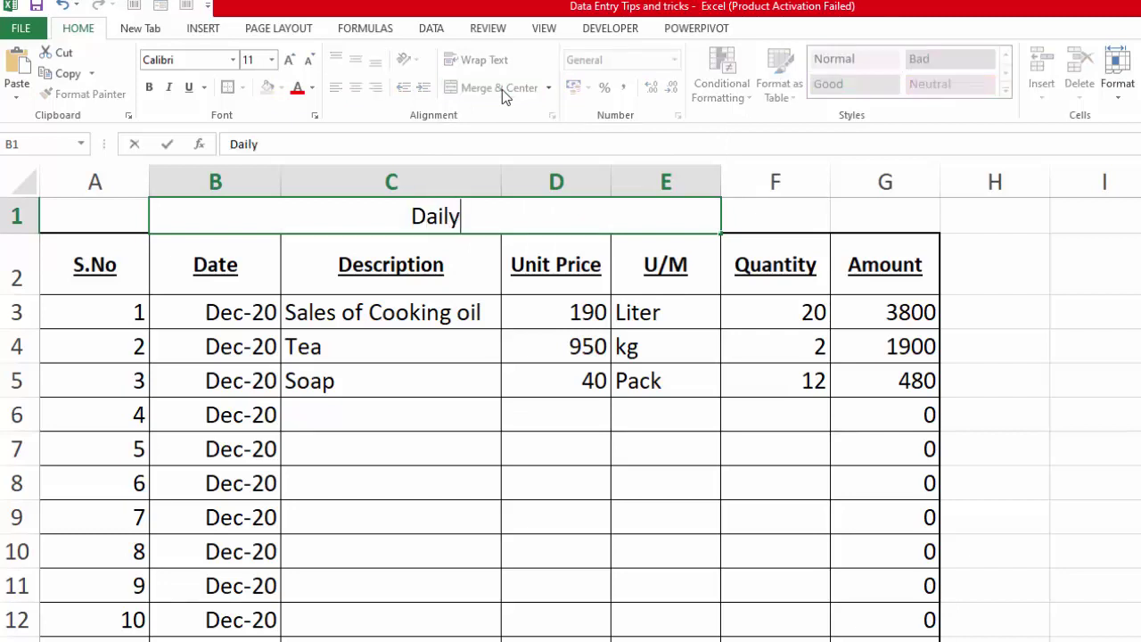
type("Sales ")
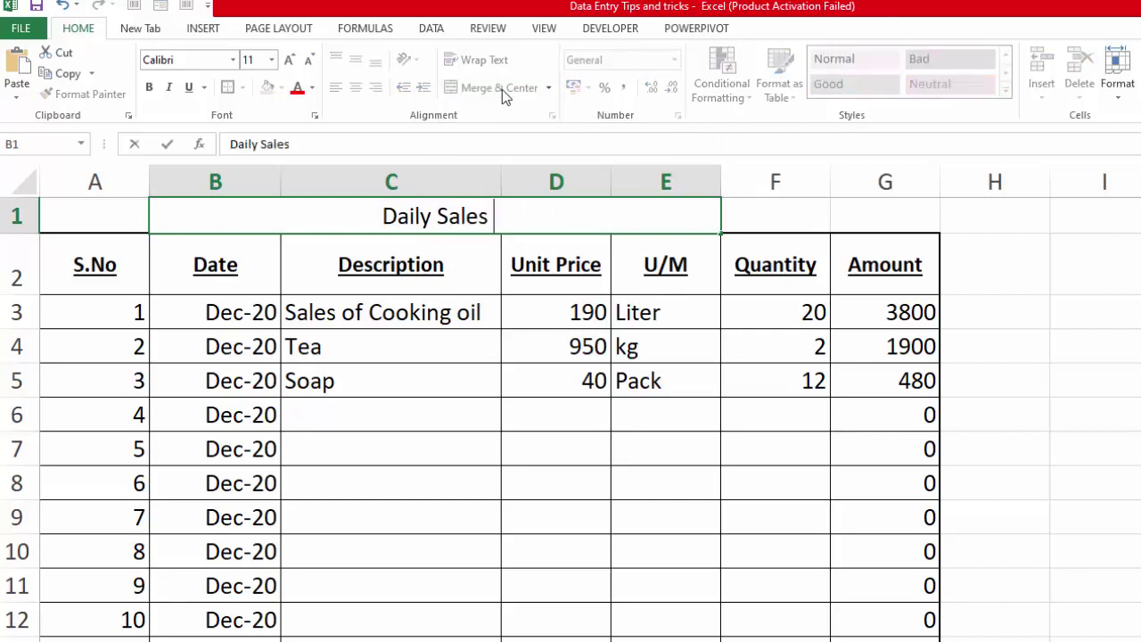
type("For ")
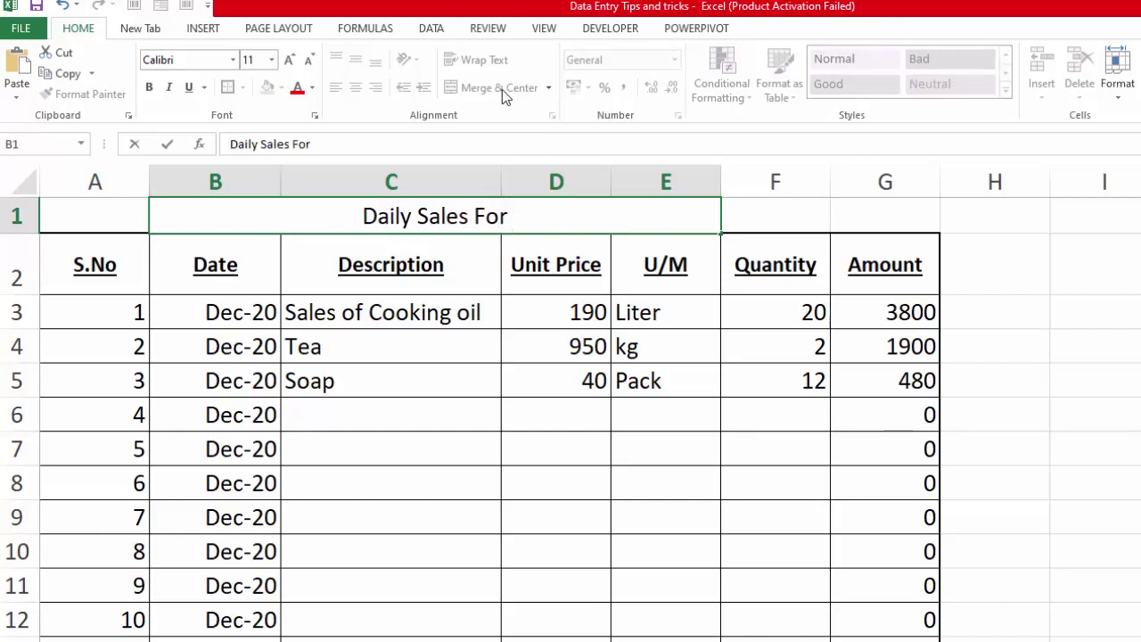
type("the Mont")
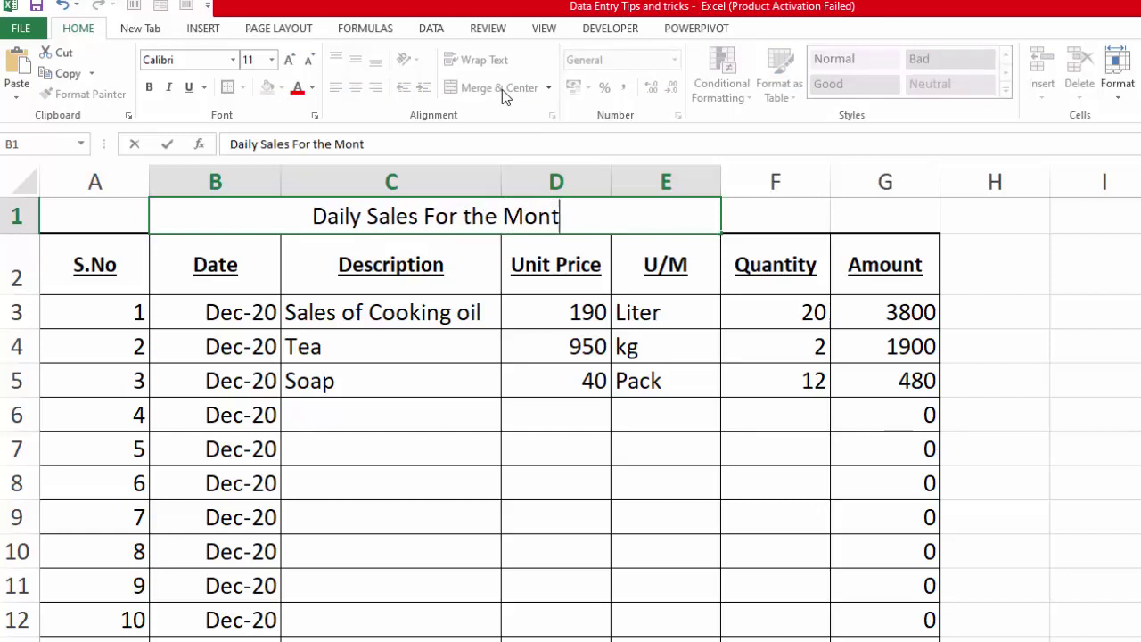
type("h of")
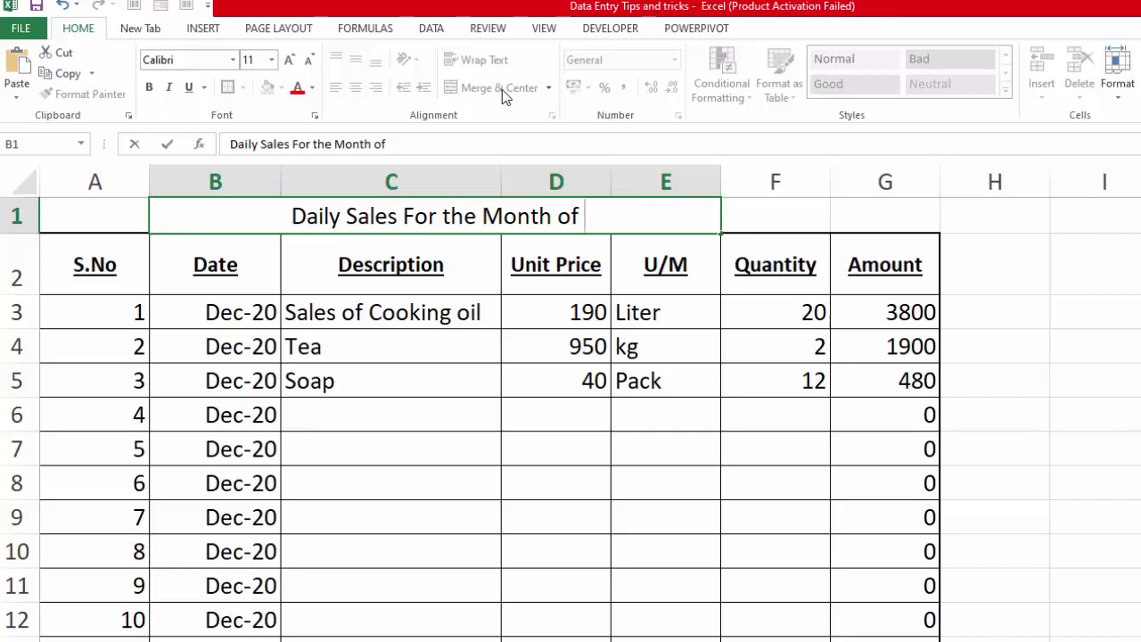
type(" De")
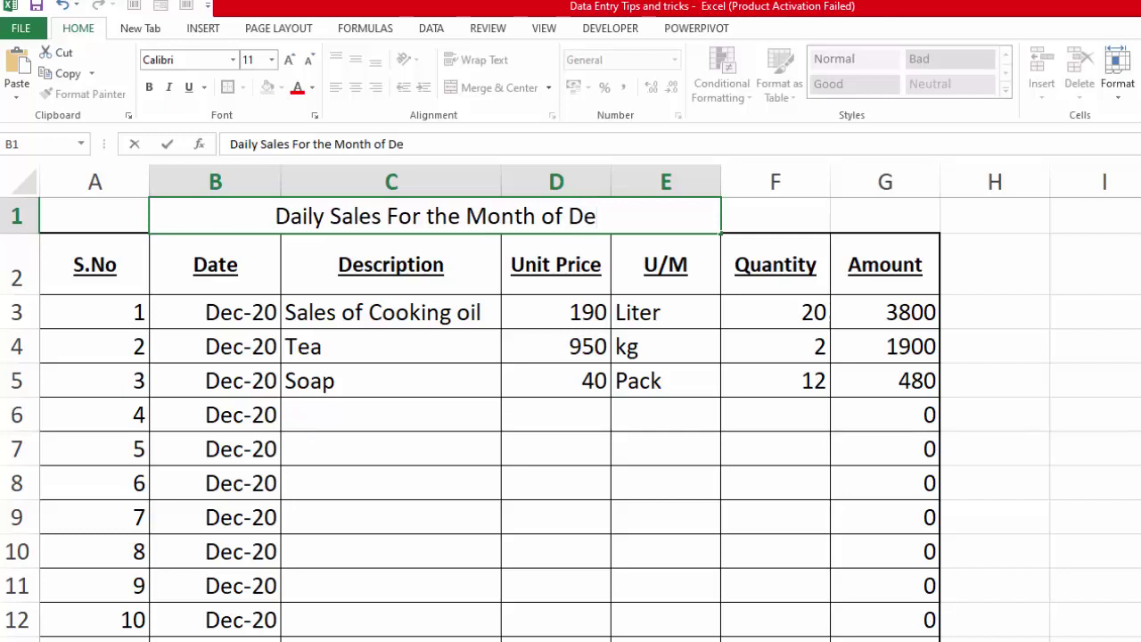
type("c 202")
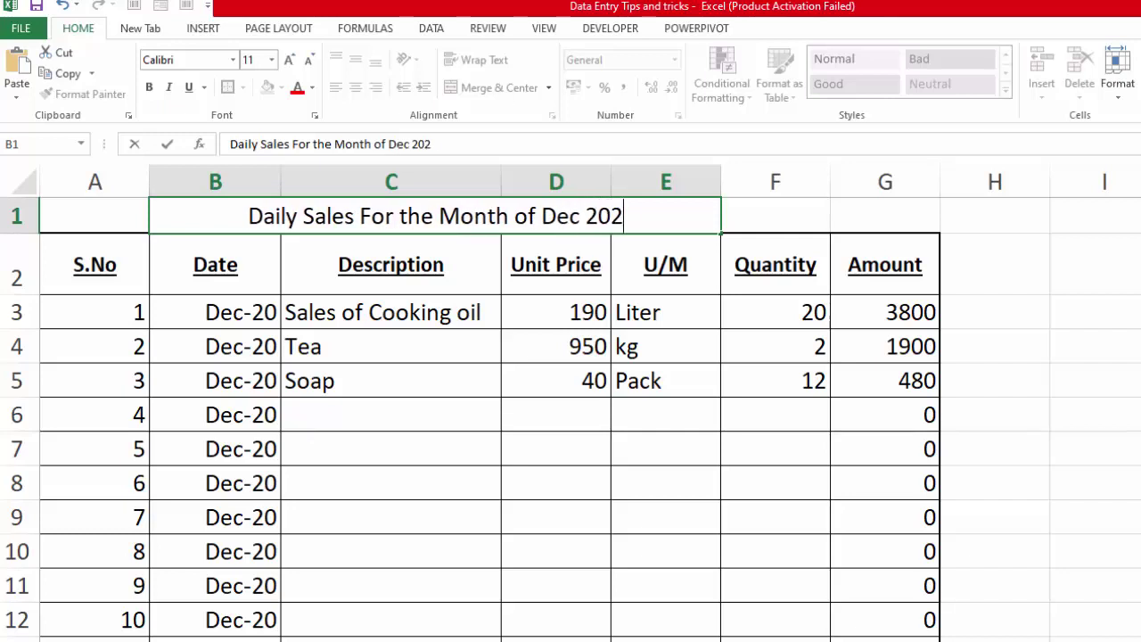
type("0")
key("ctrl+Return")
left_click(215, 264)
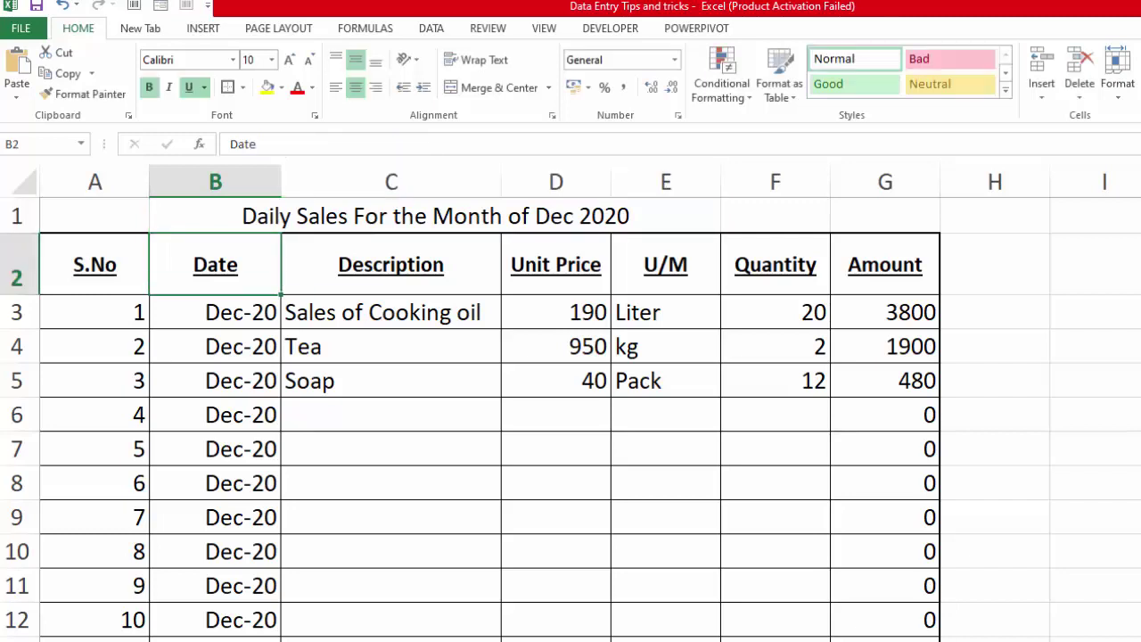
left_click(523, 216)
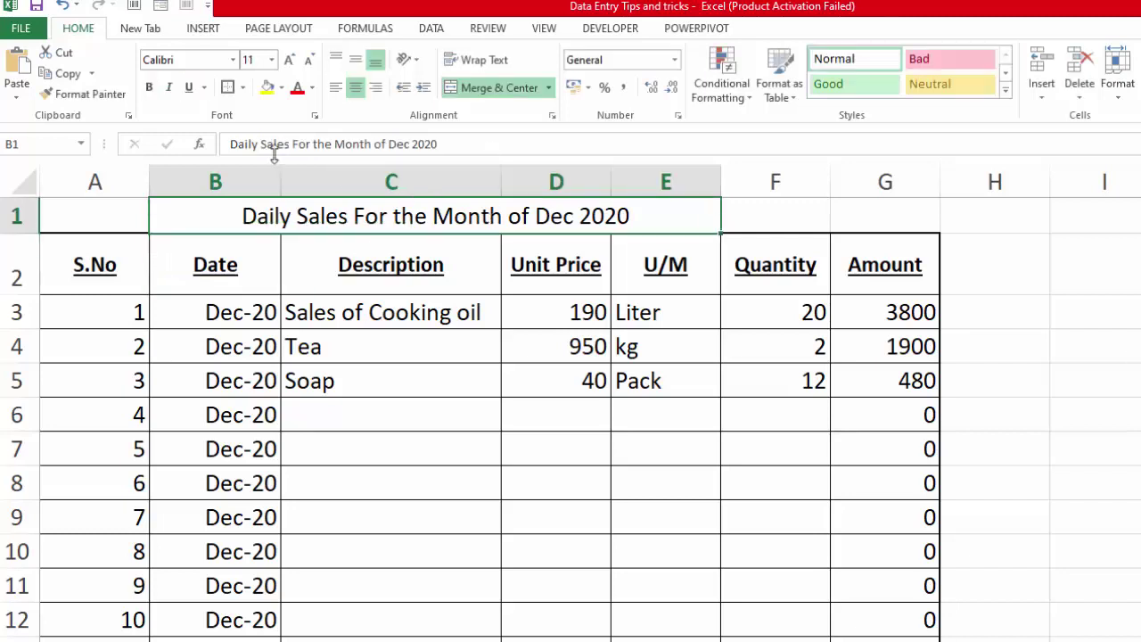
Enlarge the title font to 14 and give it a dark blue fill with white text.
left_click(291, 62)
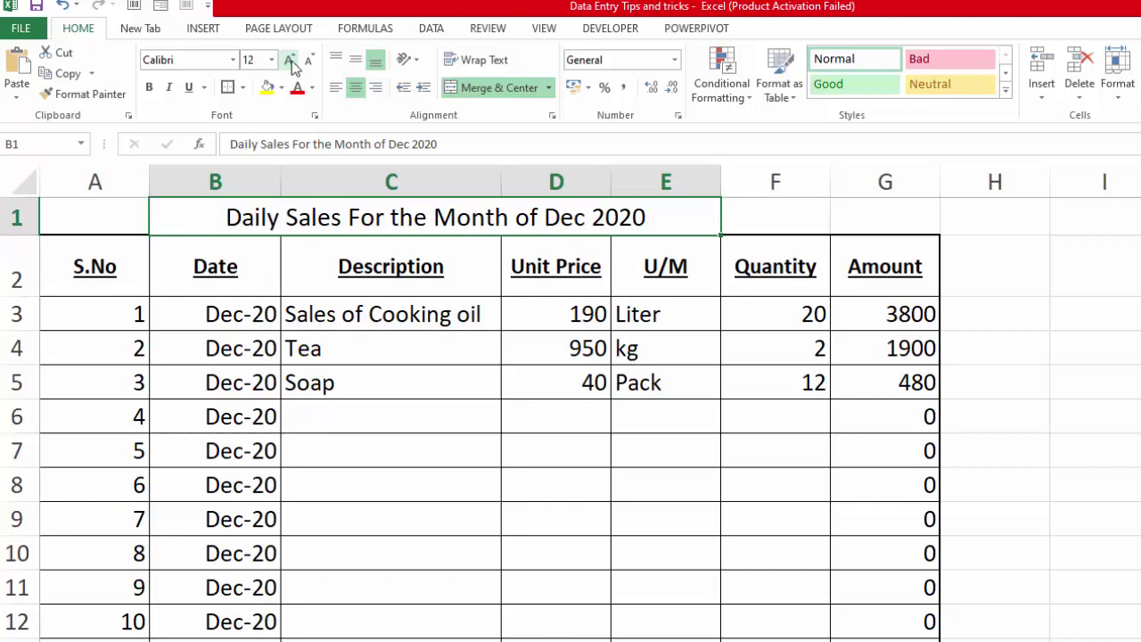
left_click(291, 62)
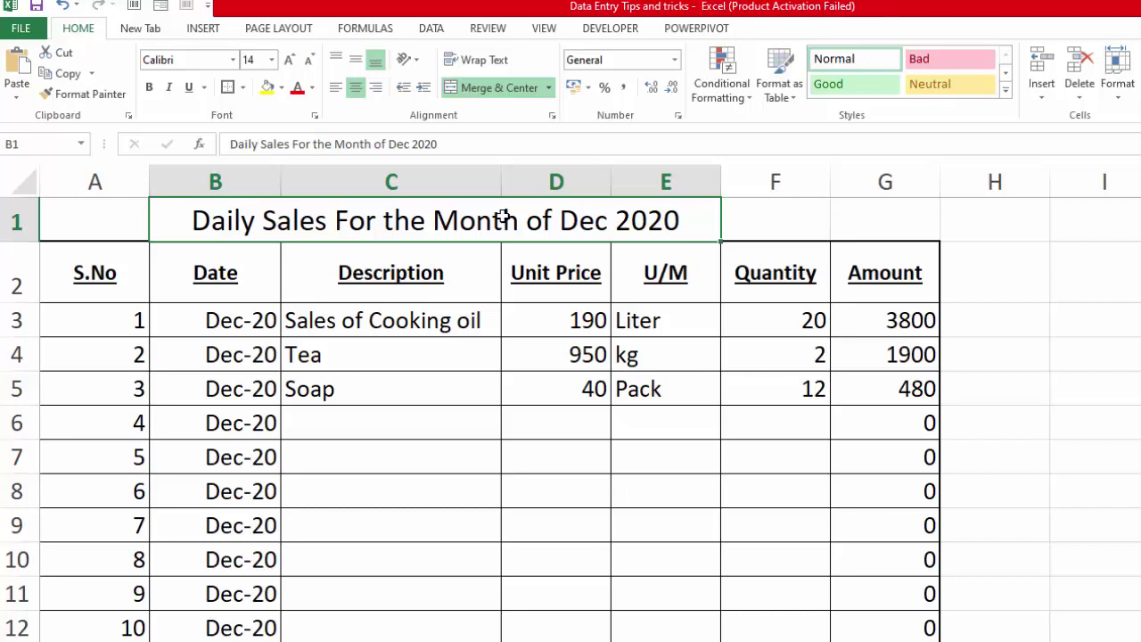
left_click(282, 90)
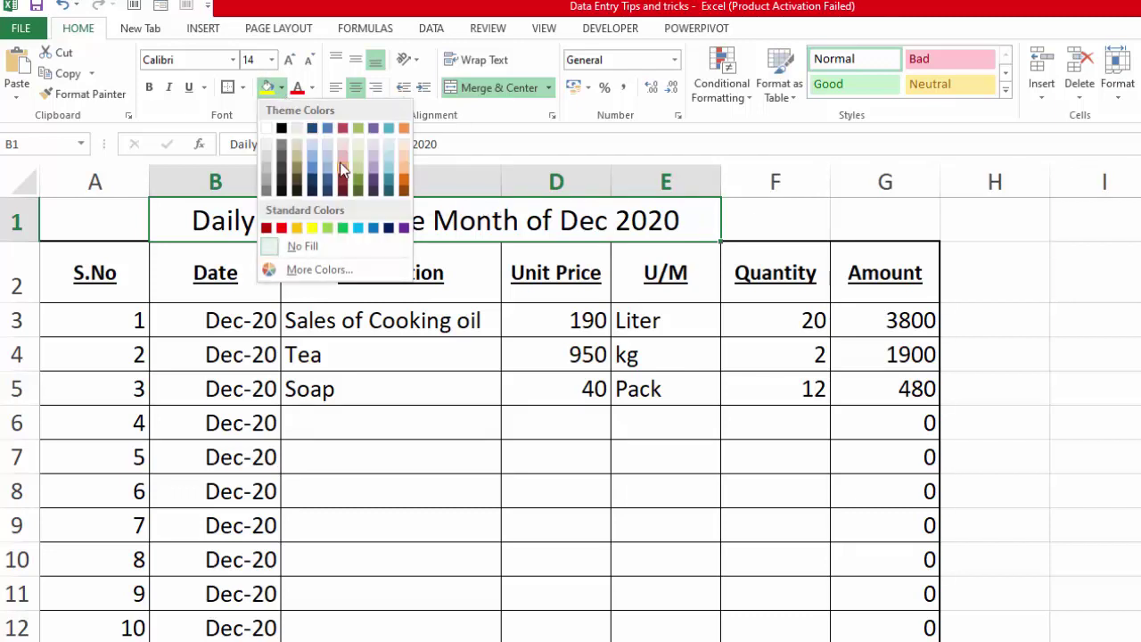
left_click(387, 228)
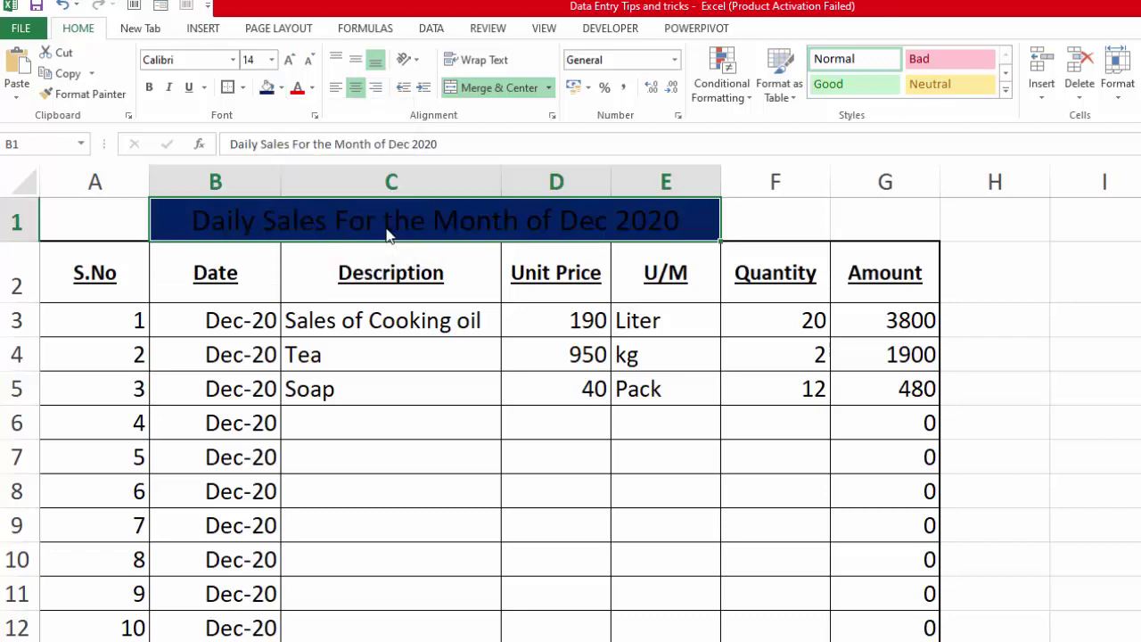
left_click(313, 93)
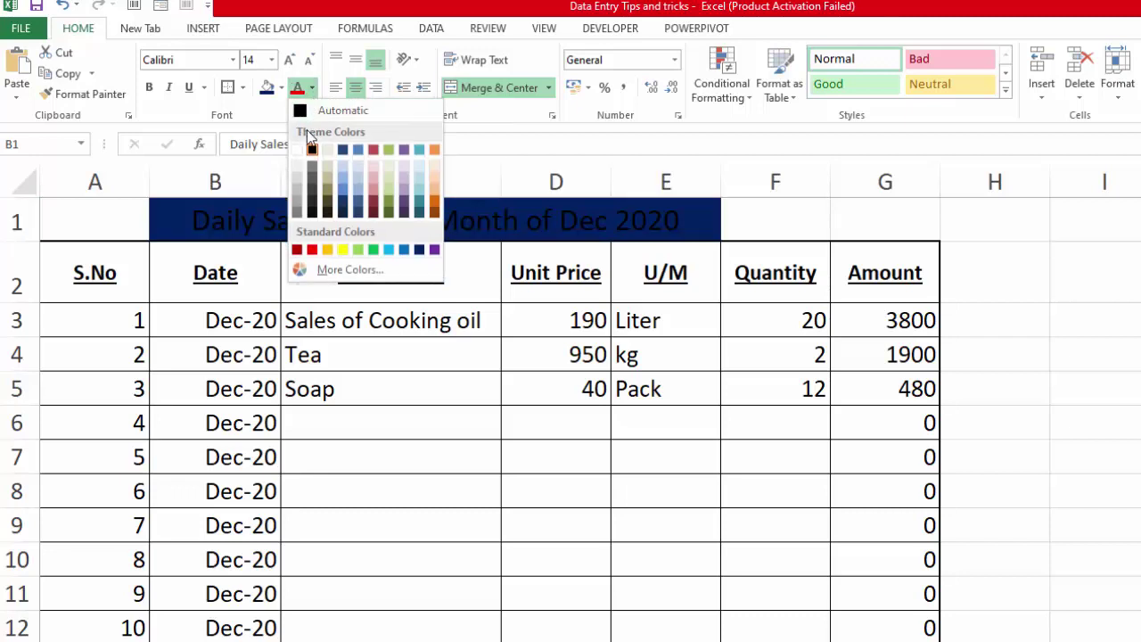
left_click(300, 151)
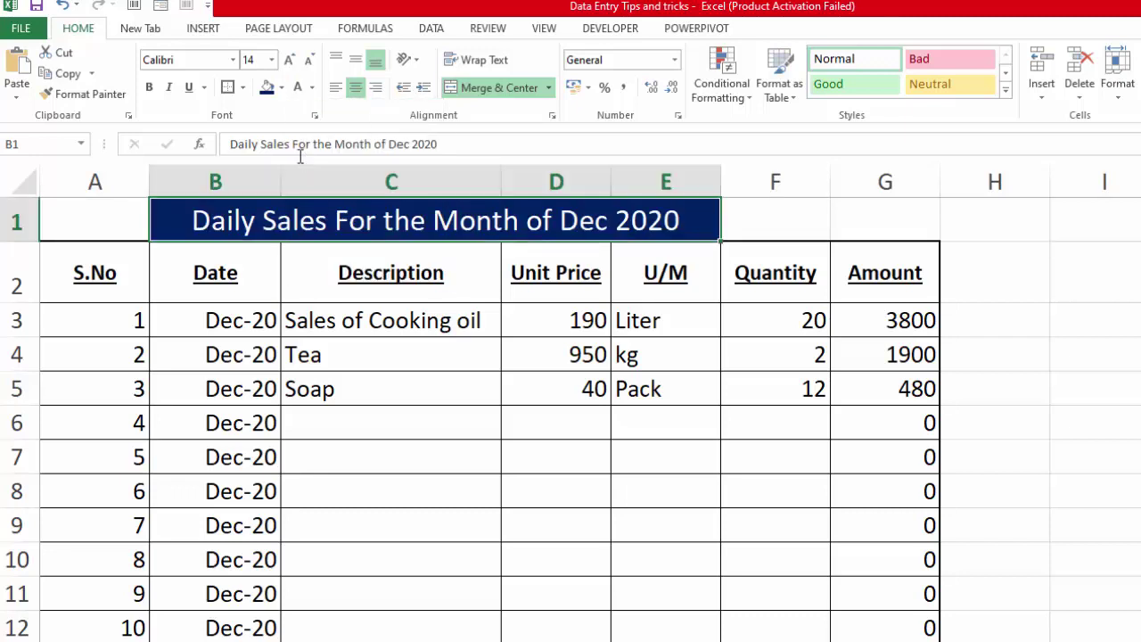
left_click(1032, 400)
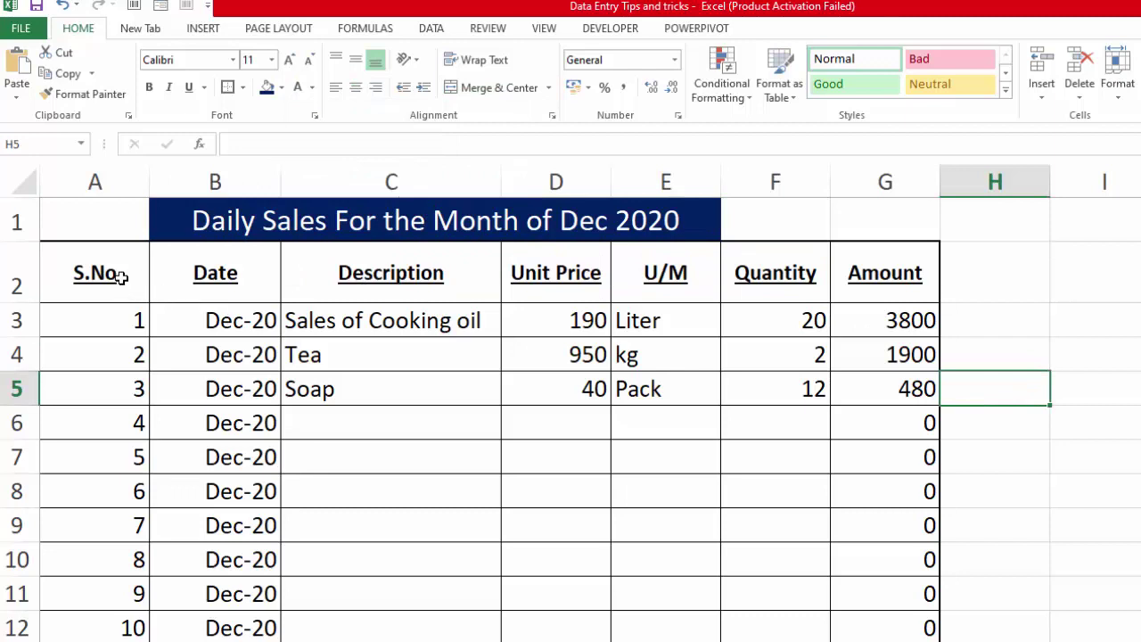
Give headers A2:G2 a gold fill and one size larger font, then save the workbook.
left_click_drag(121, 277, 885, 277)
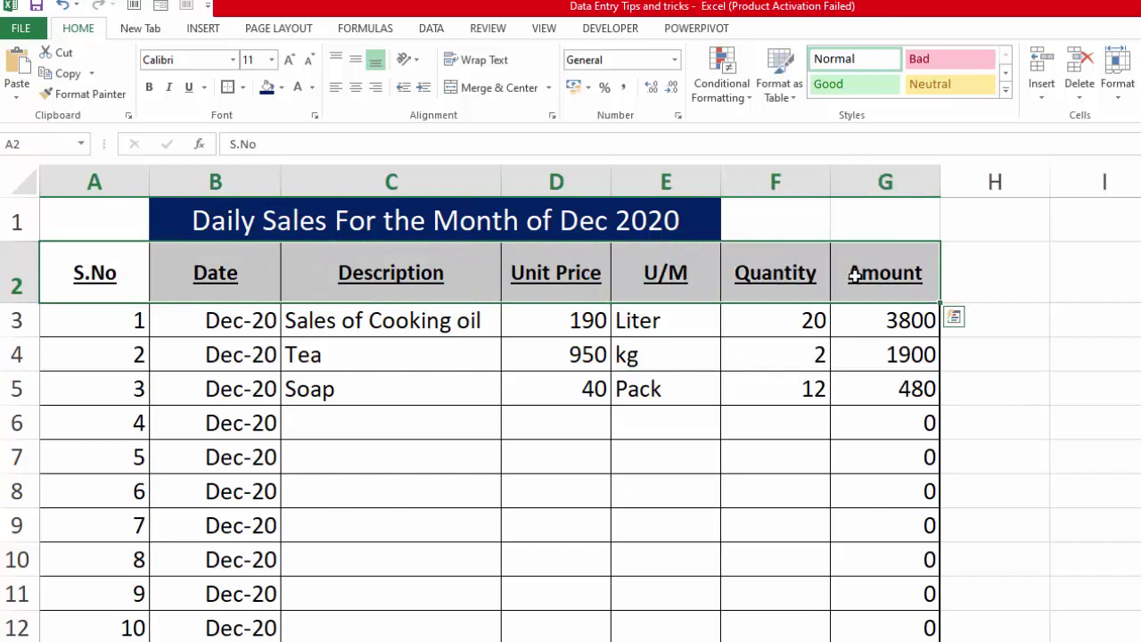
left_click(282, 88)
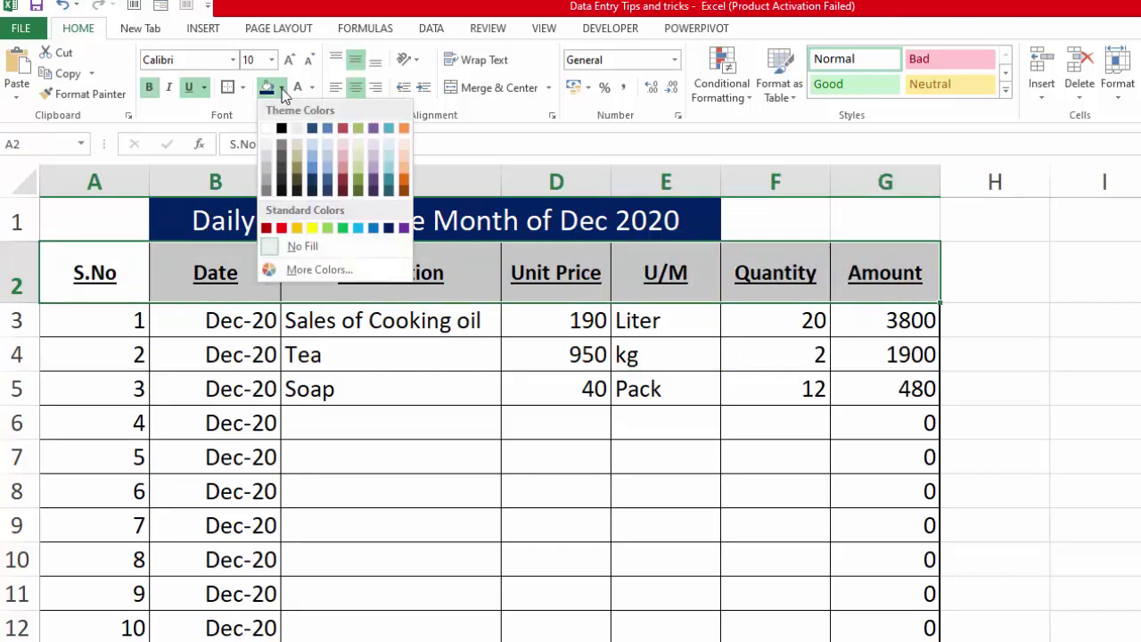
left_click(298, 229)
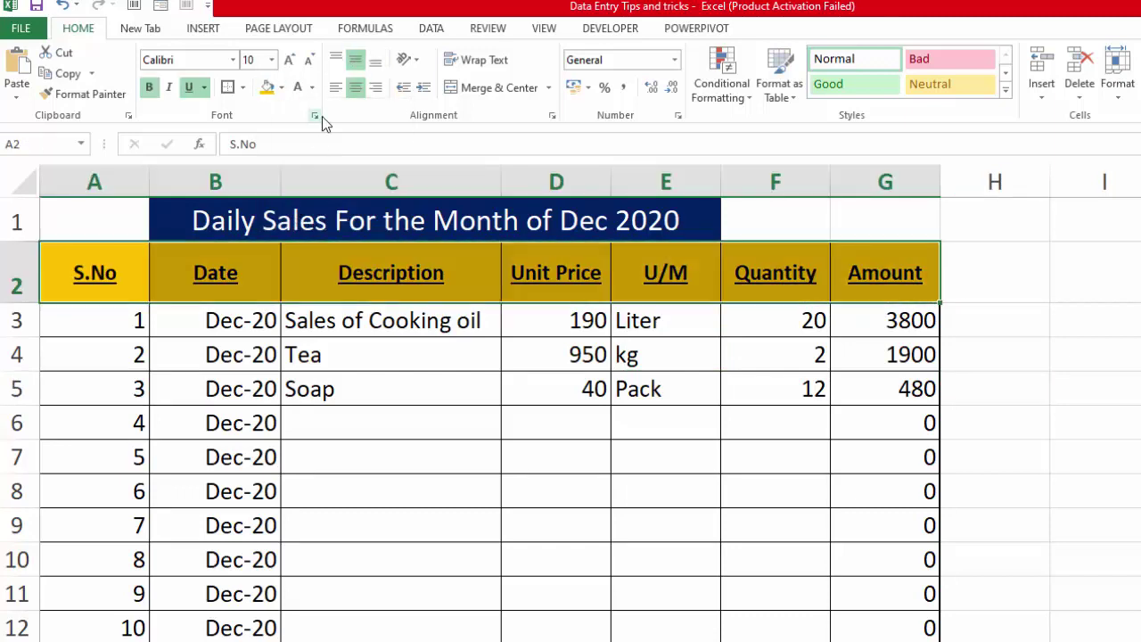
left_click(314, 91)
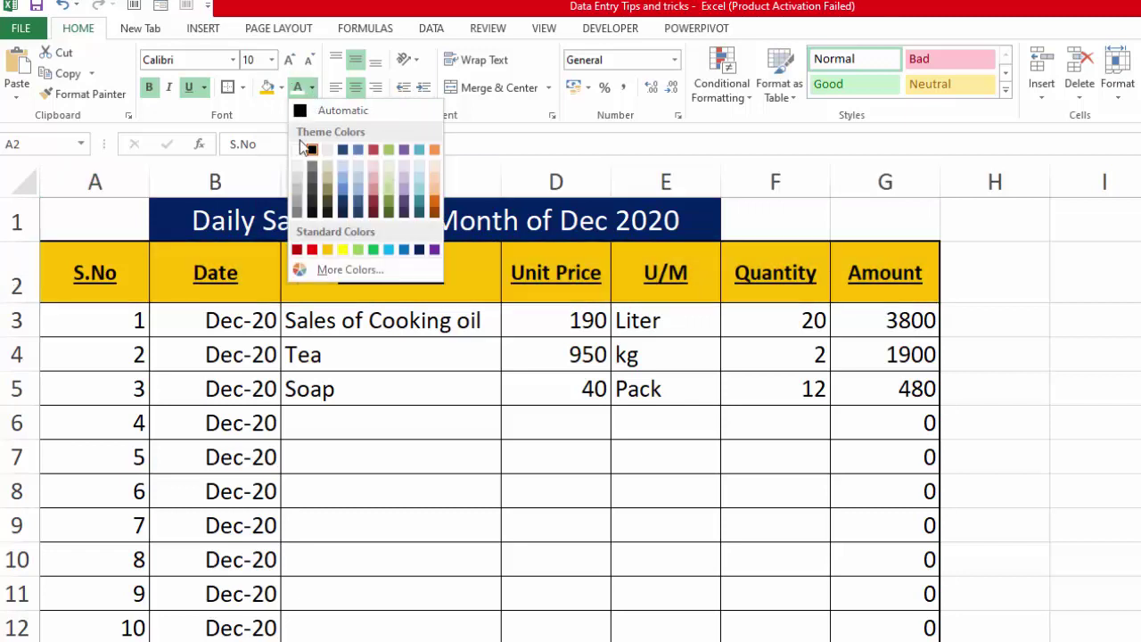
left_click(1126, 510)
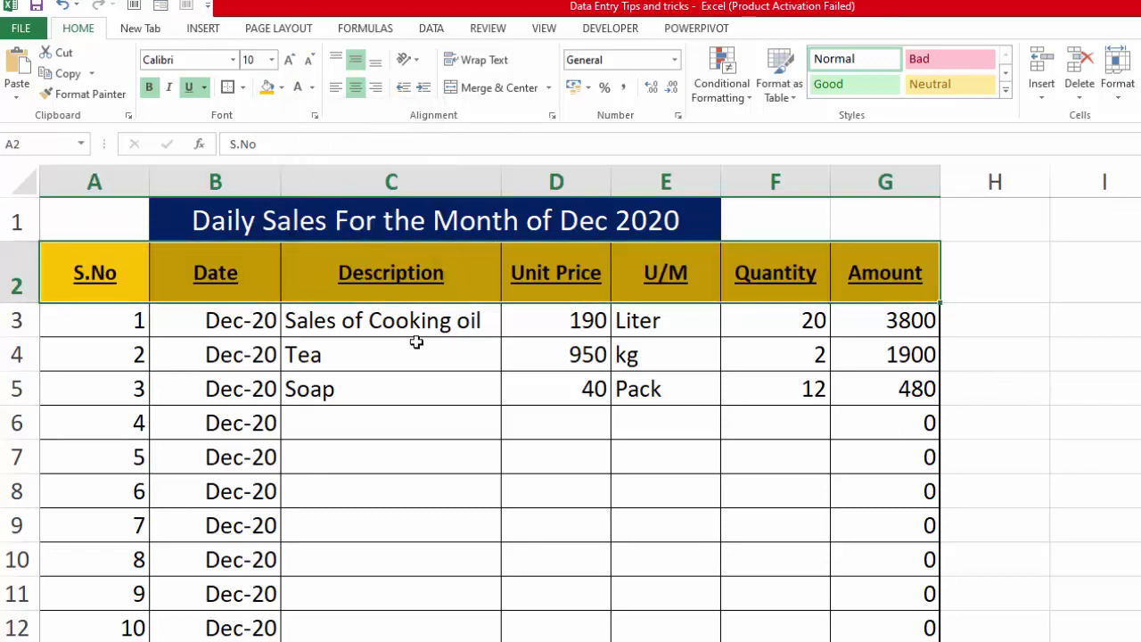
left_click(286, 63)
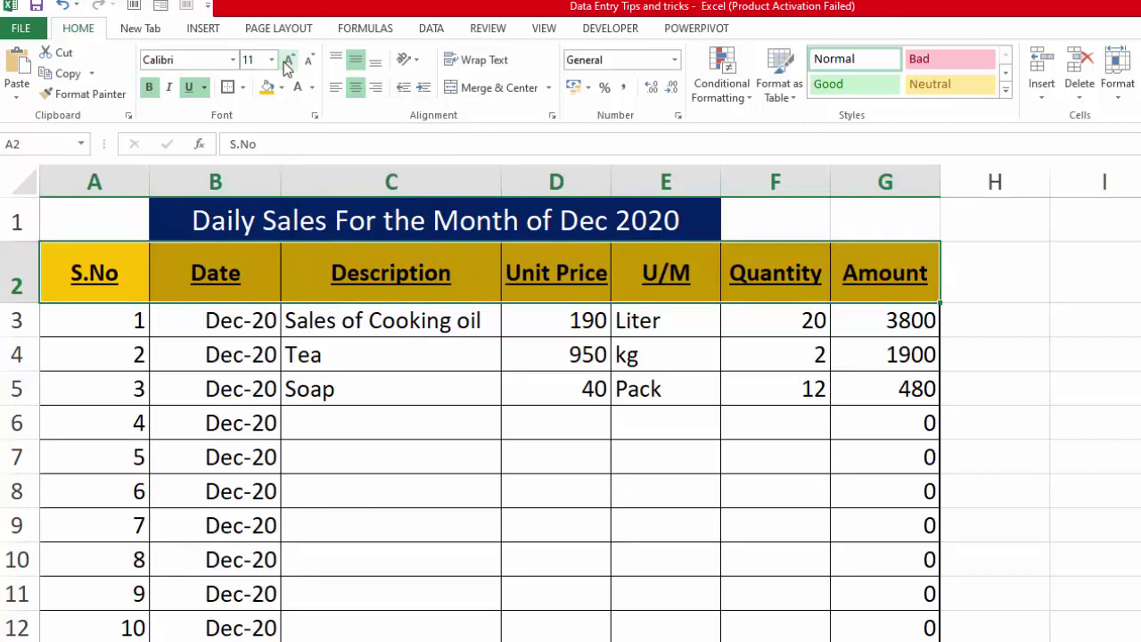
left_click(1137, 492)
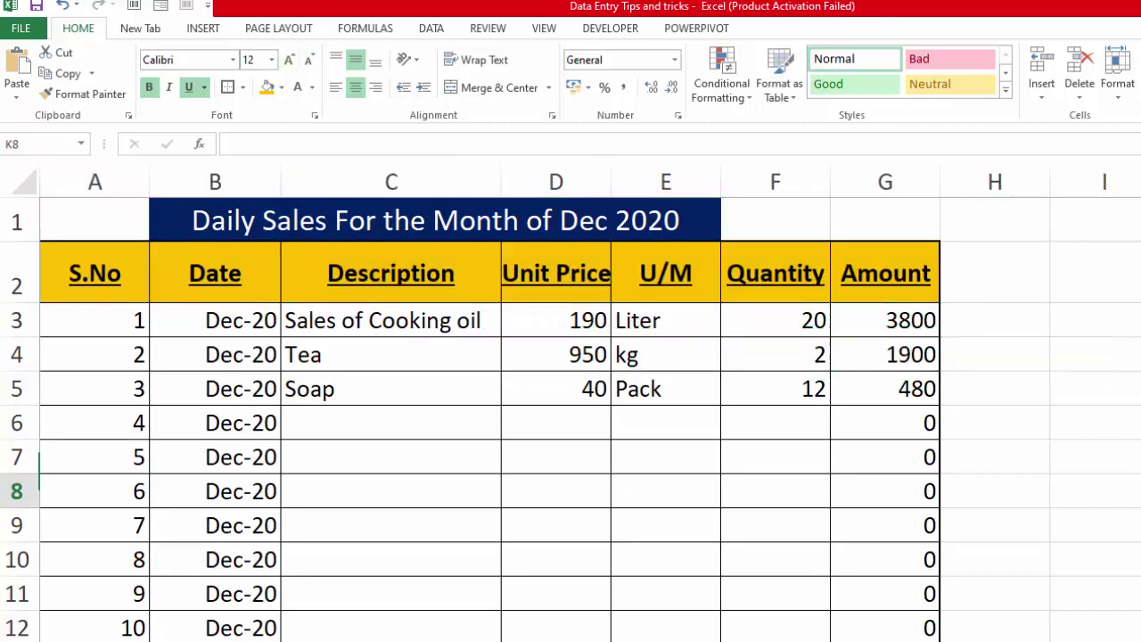
key("ctrl+s")
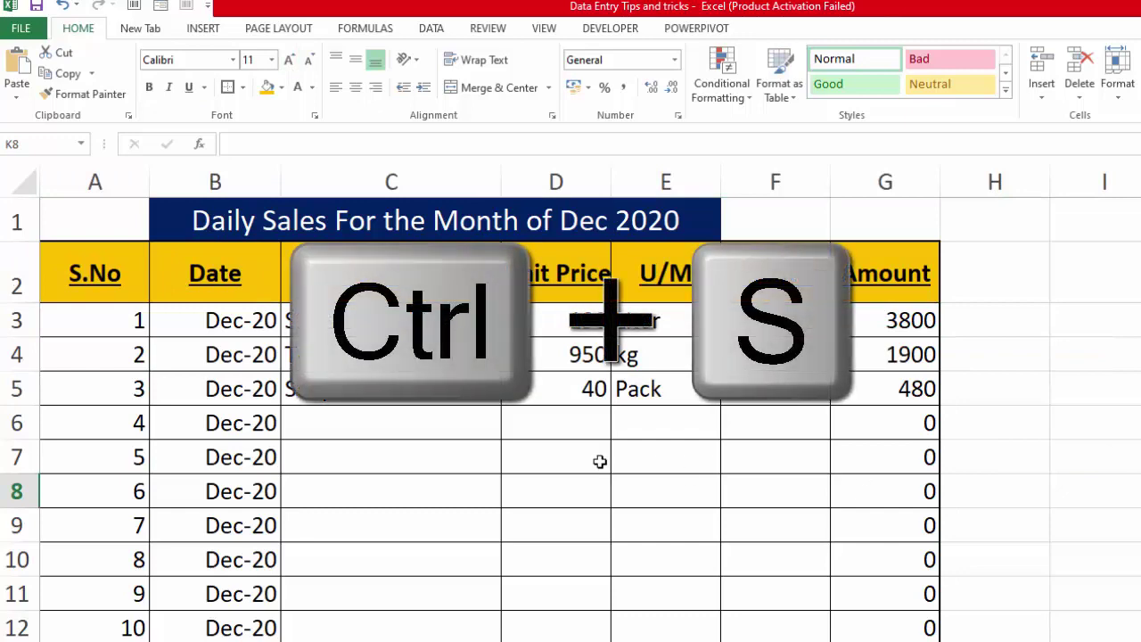
Format A2:G15 as a medium-style table without headers, then undo the Column1–Column7 header row.
left_click_drag(94, 320, 391, 626)
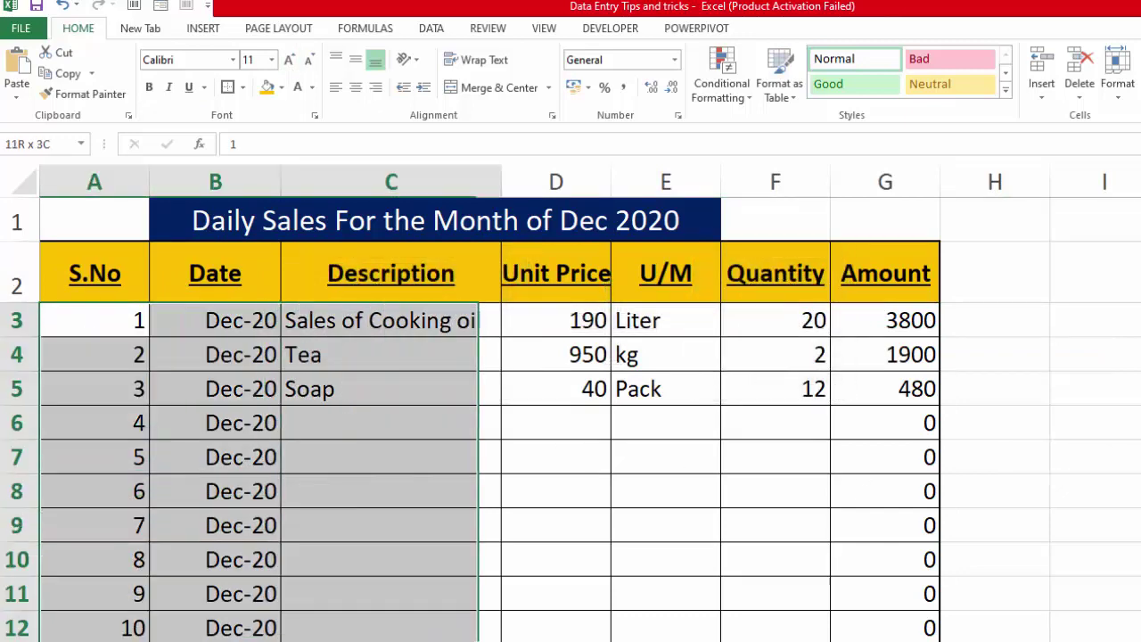
left_click_drag(501, 639, 790, 574)
scroll(790, 574, "up", 1)
mouse_move(95, 274)
left_mouse_down()
mouse_move(833, 641)
mouse_move(836, 624)
left_mouse_up()
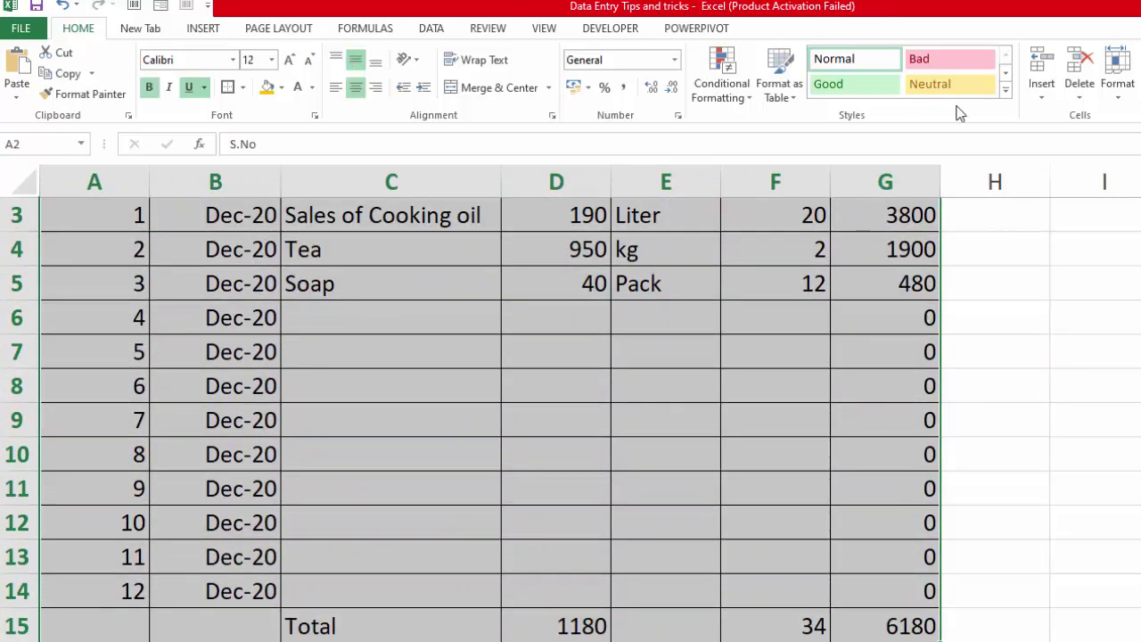
left_click(783, 105)
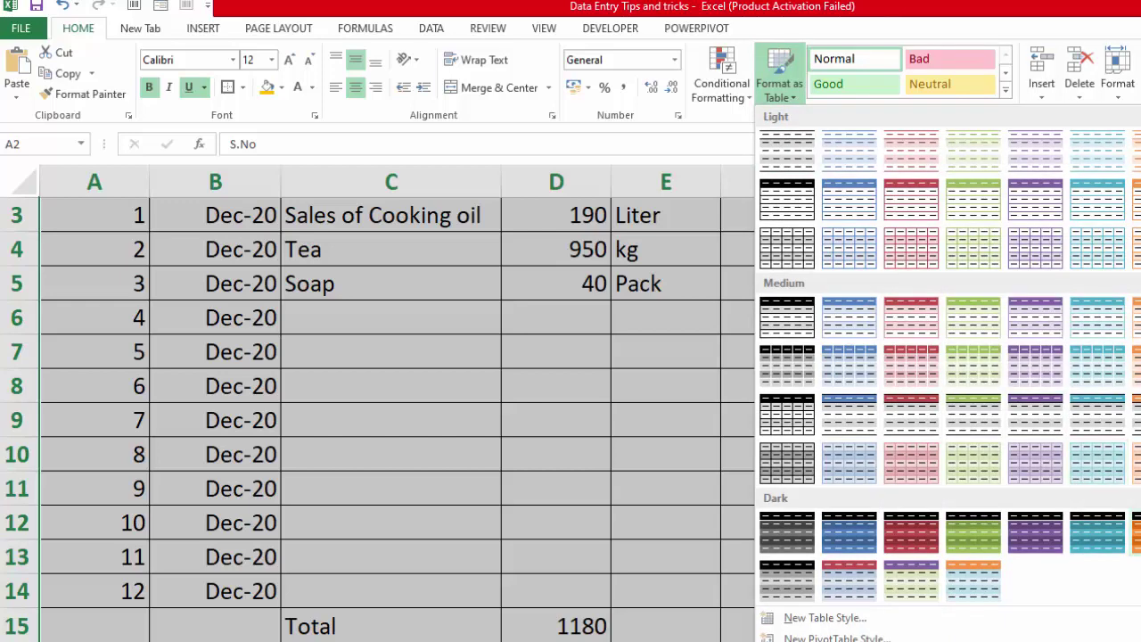
left_click(1135, 416)
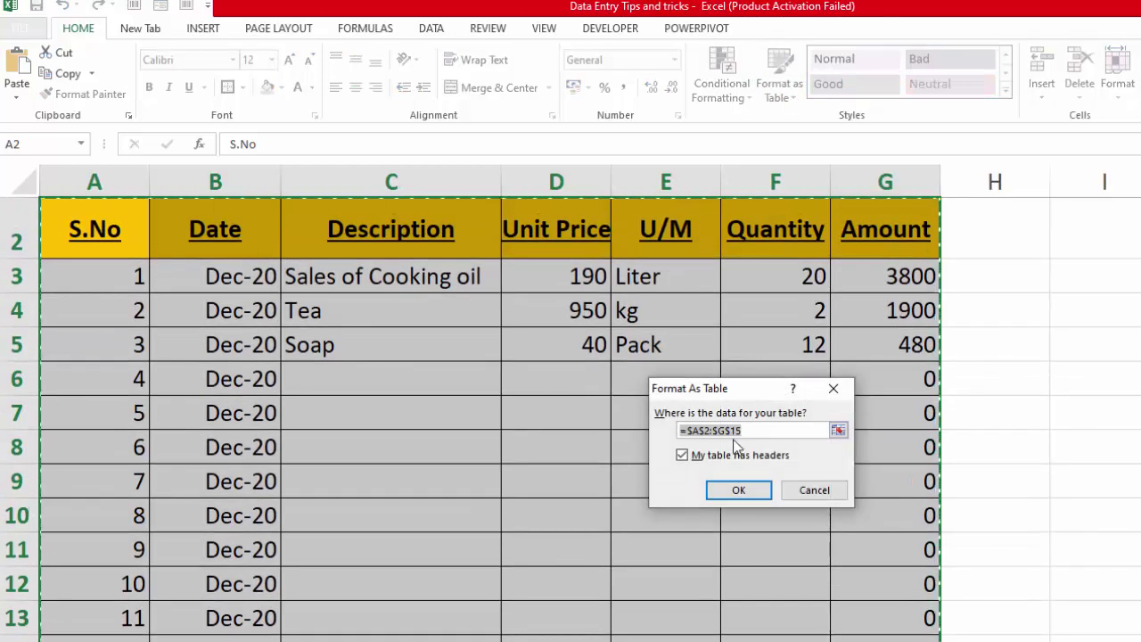
left_click(776, 431)
left_click(688, 459)
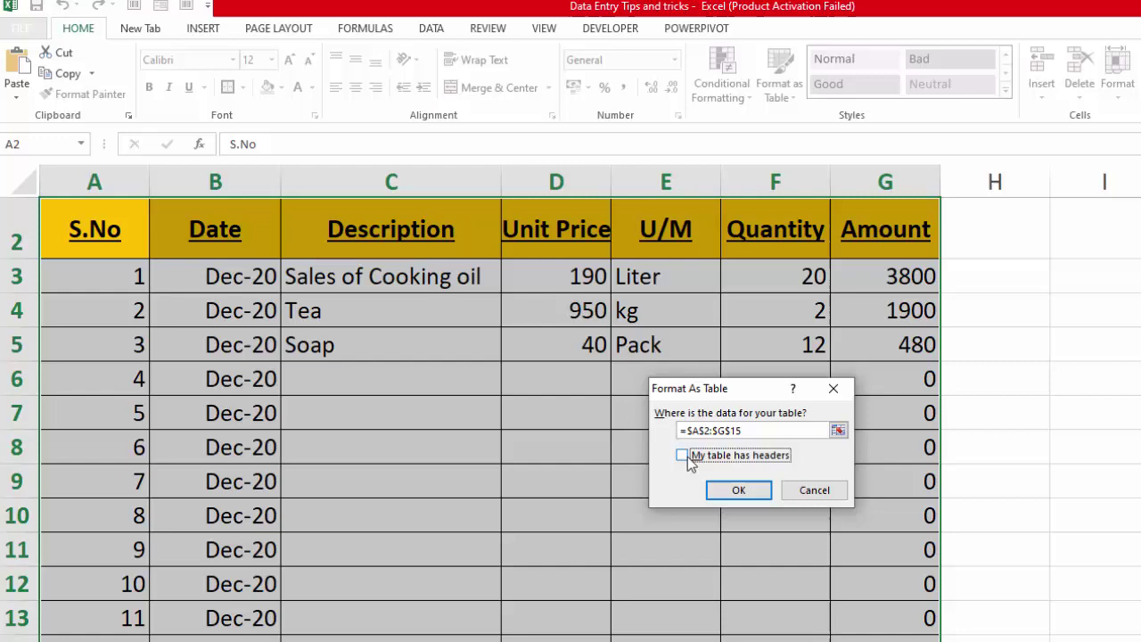
left_click(730, 489)
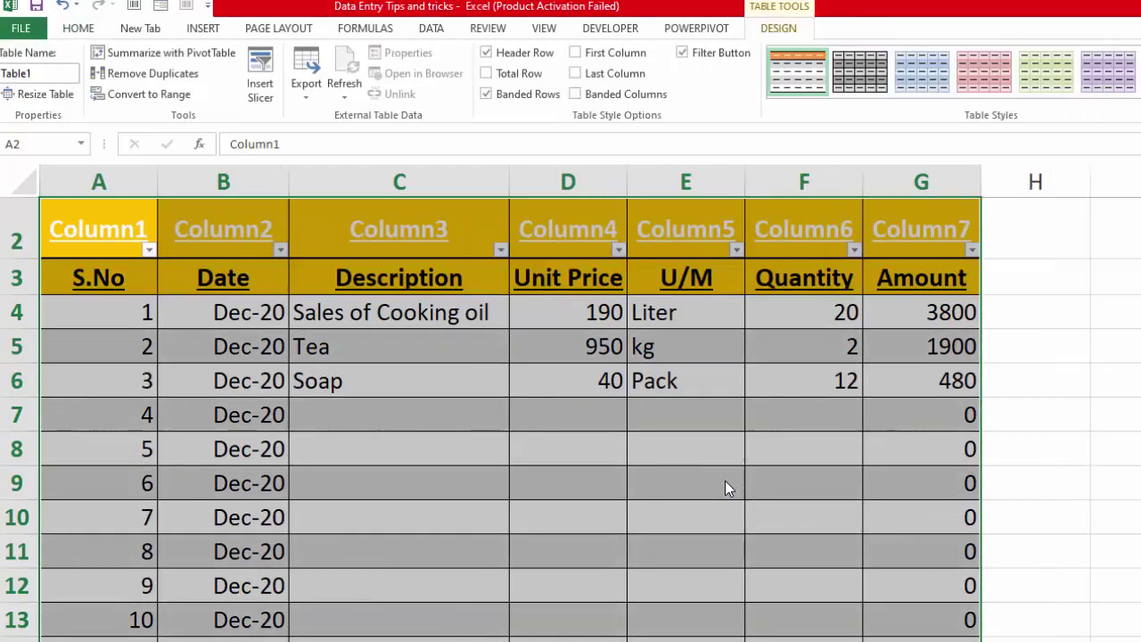
key("ctrl+z")
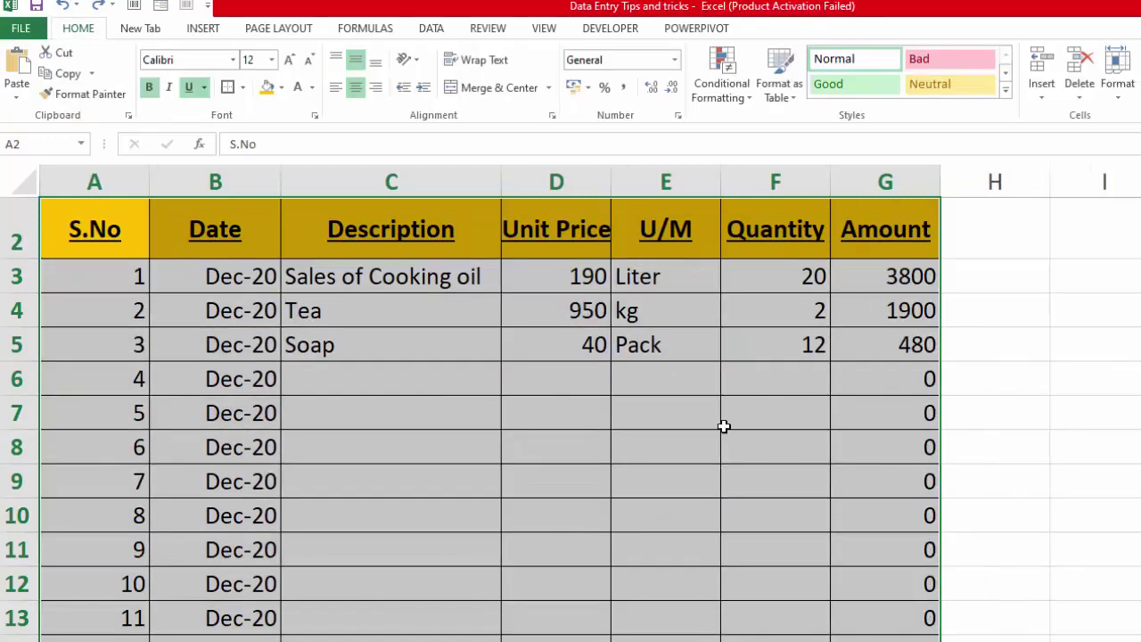
Format A2:G15 as a medium-style table with 'My table has headers' kept.
left_click(781, 94)
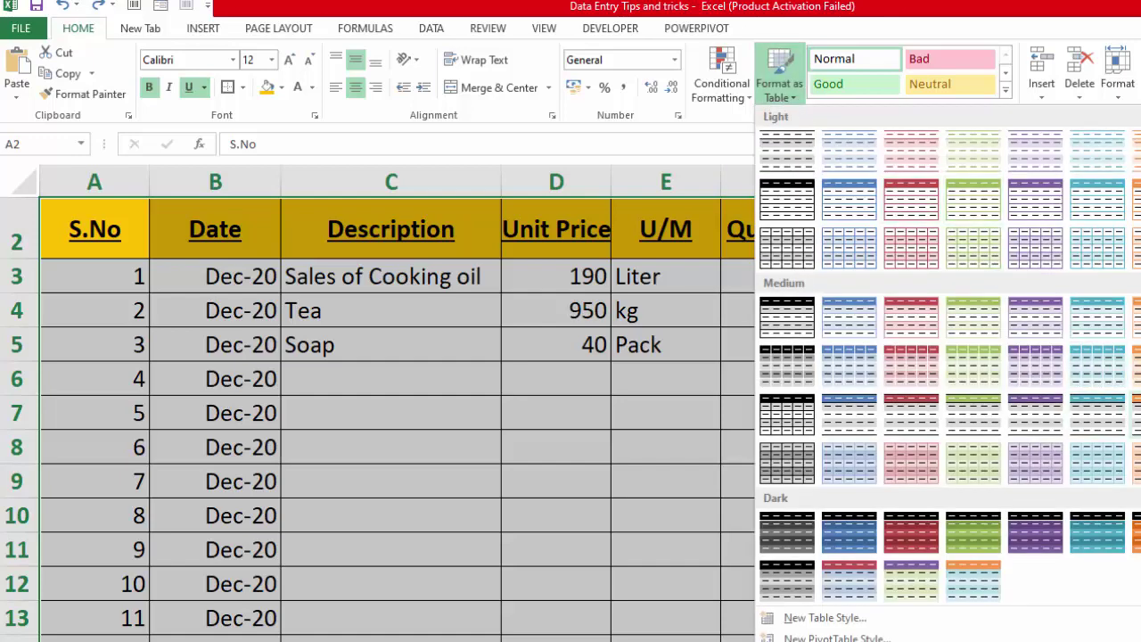
left_click(1097, 464)
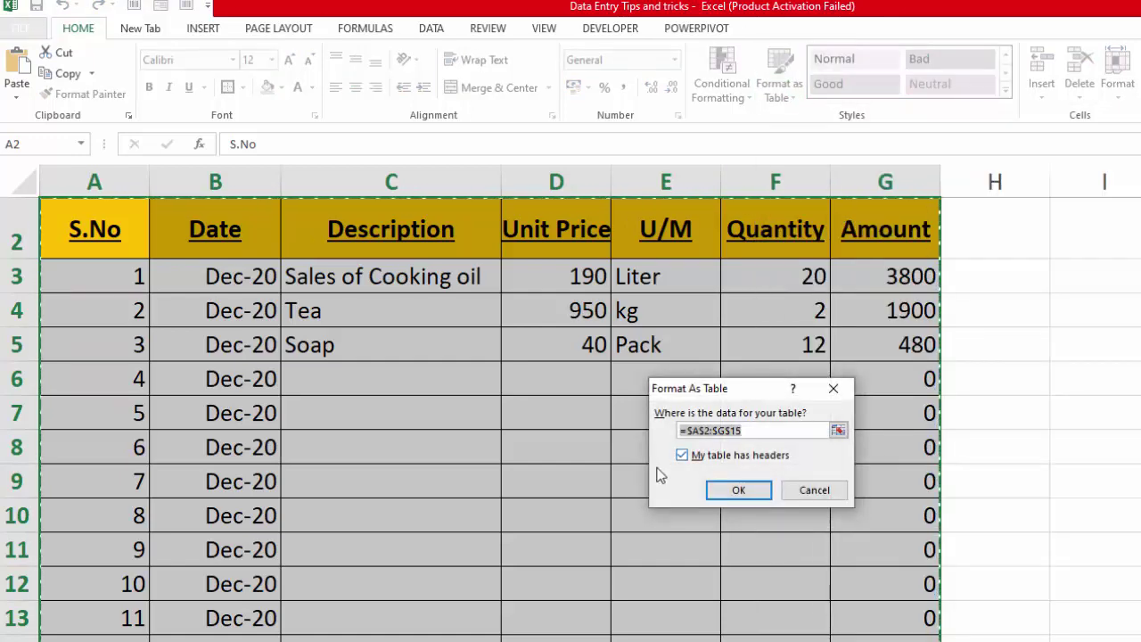
left_click(735, 486)
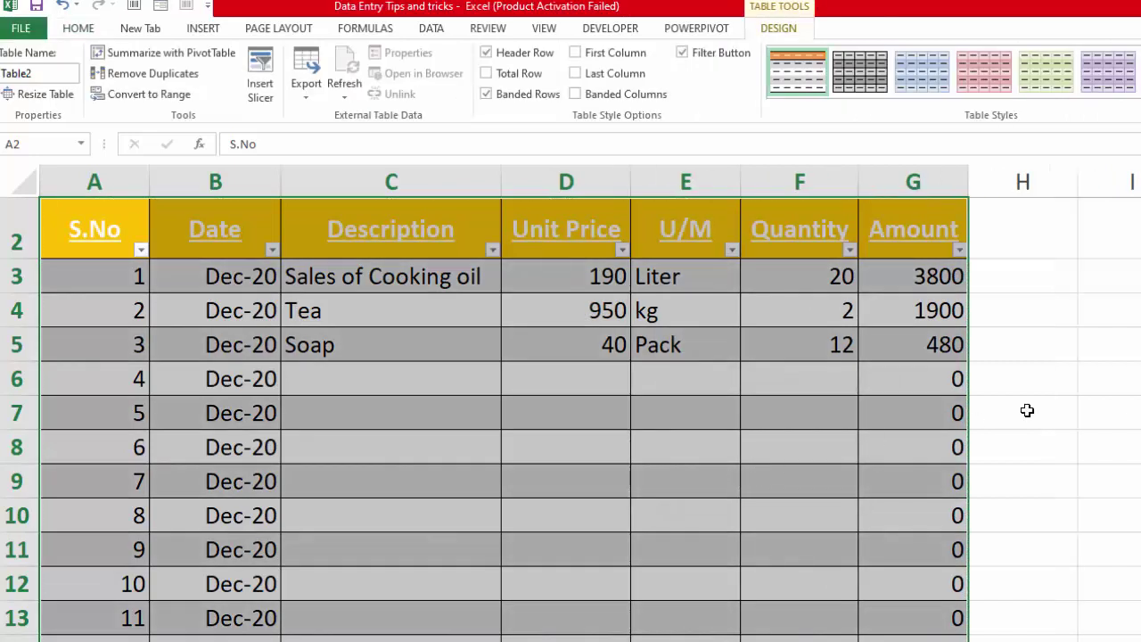
Switch the whole table to a light-blue banded style from the Table Styles gallery.
scroll(503, 402, "up", 1)
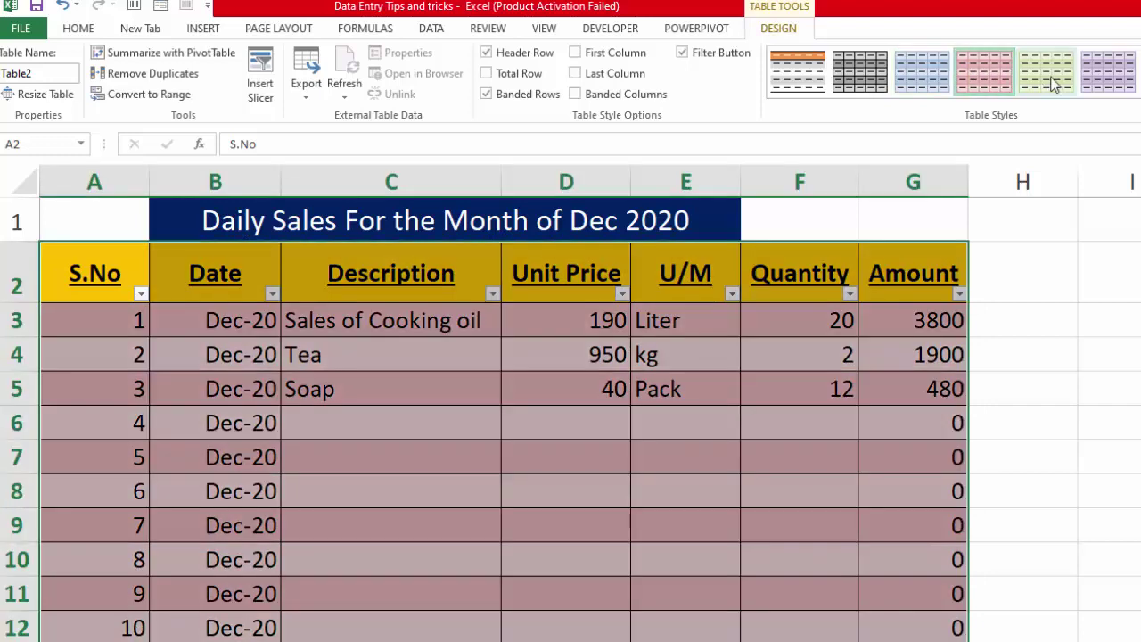
key("ctrl+a")
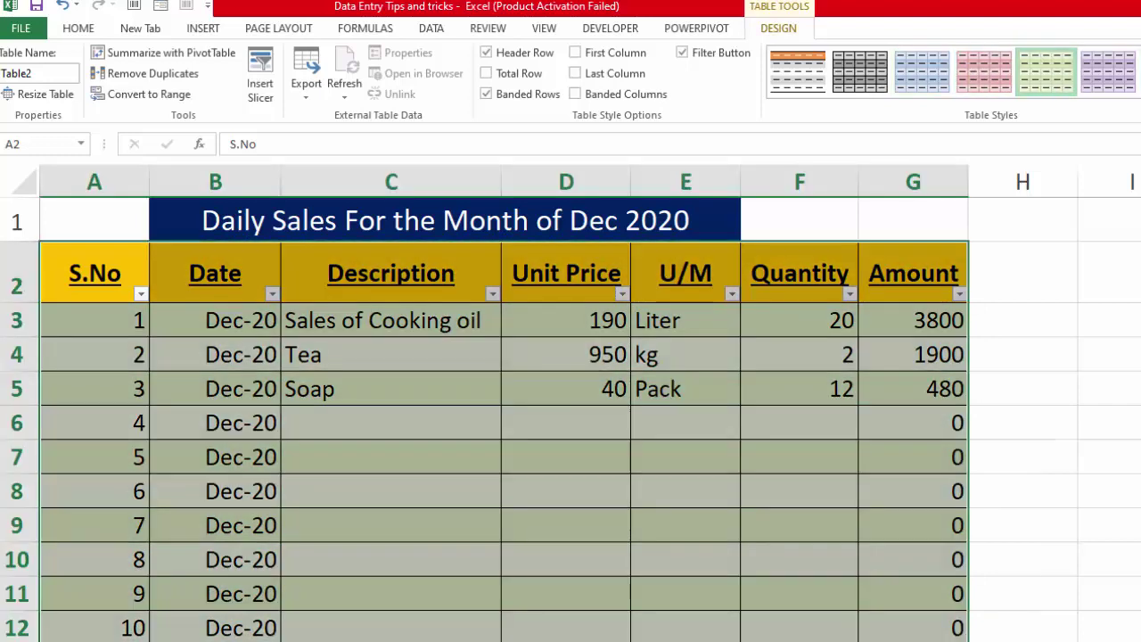
left_click(1134, 106)
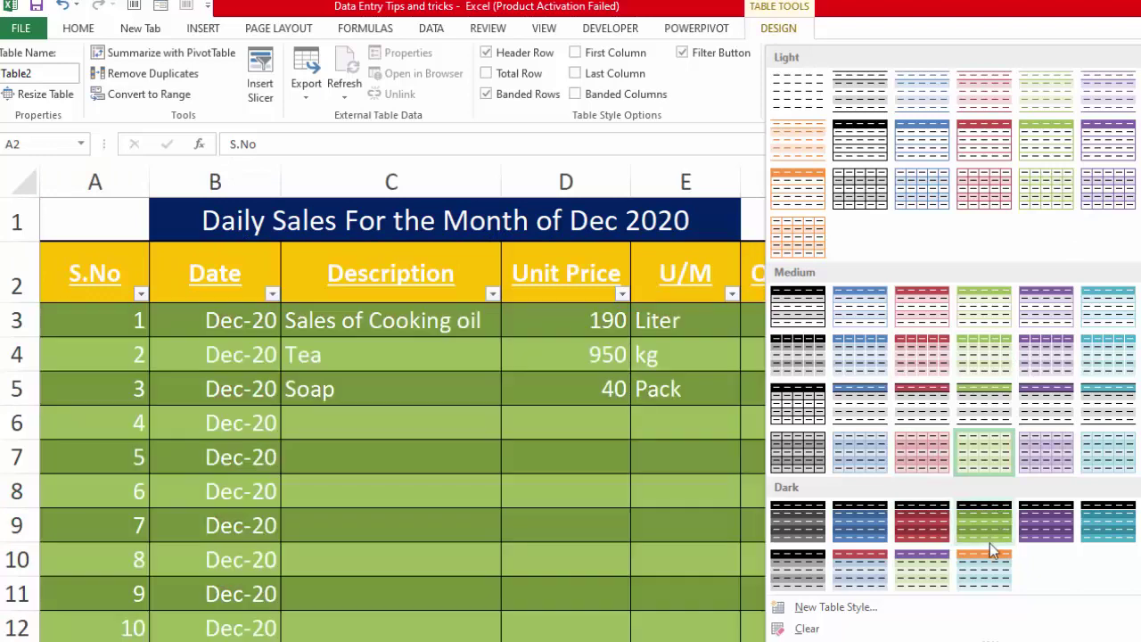
left_click(984, 581)
left_click(1110, 628)
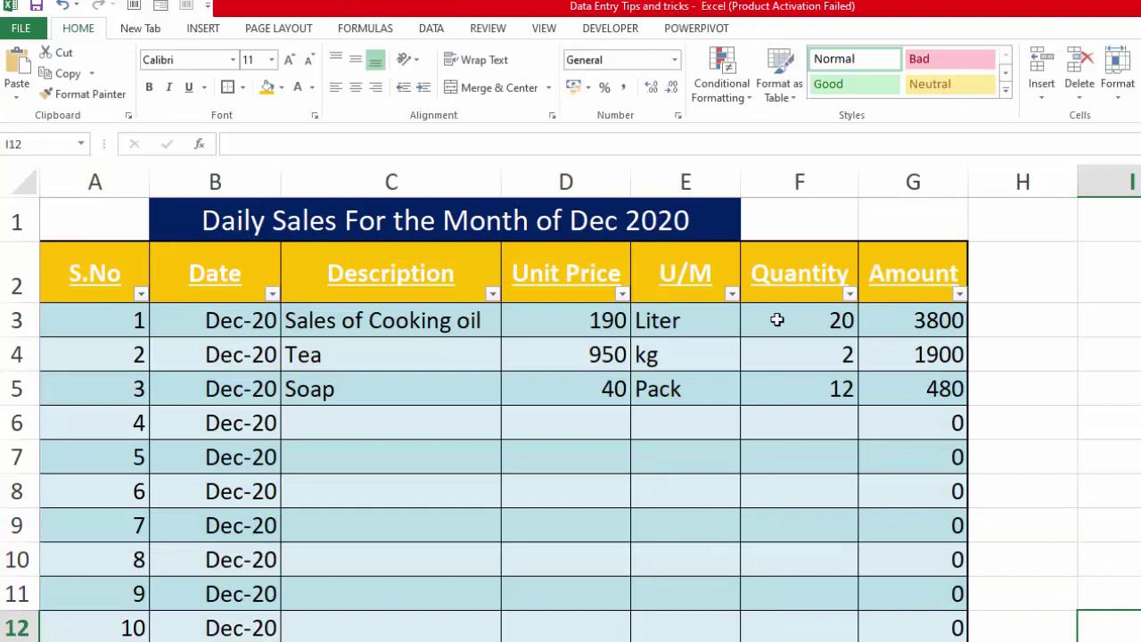
Apply Comma Style to Amount cells G3:G15 and reduce the decimals to zero.
left_click_drag(882, 328, 896, 635)
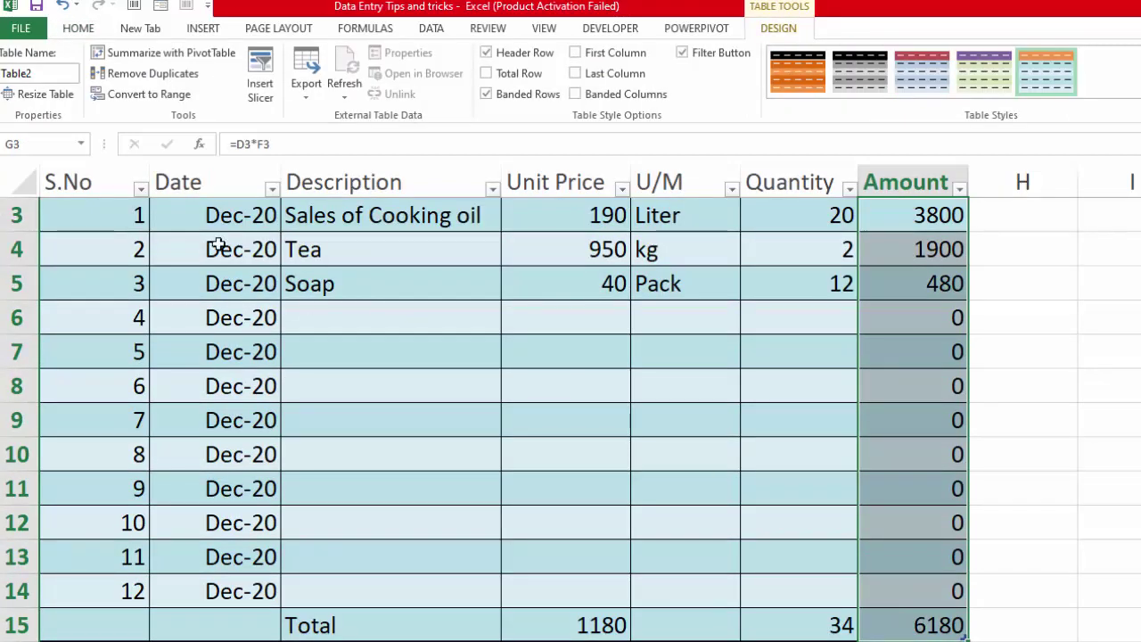
left_click(79, 28)
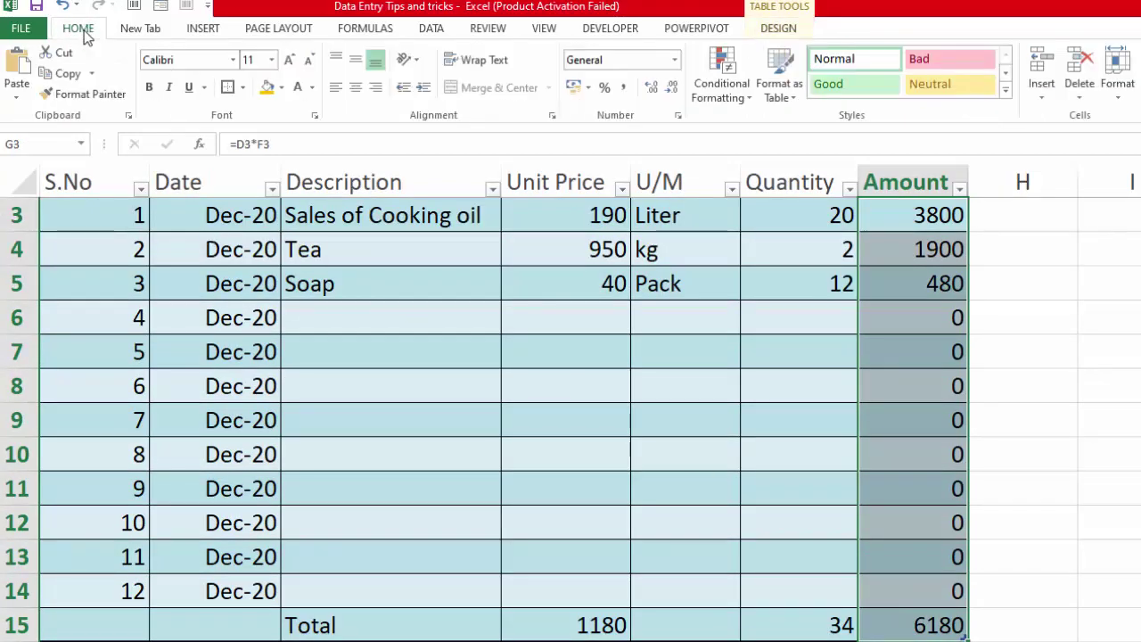
left_click(622, 87)
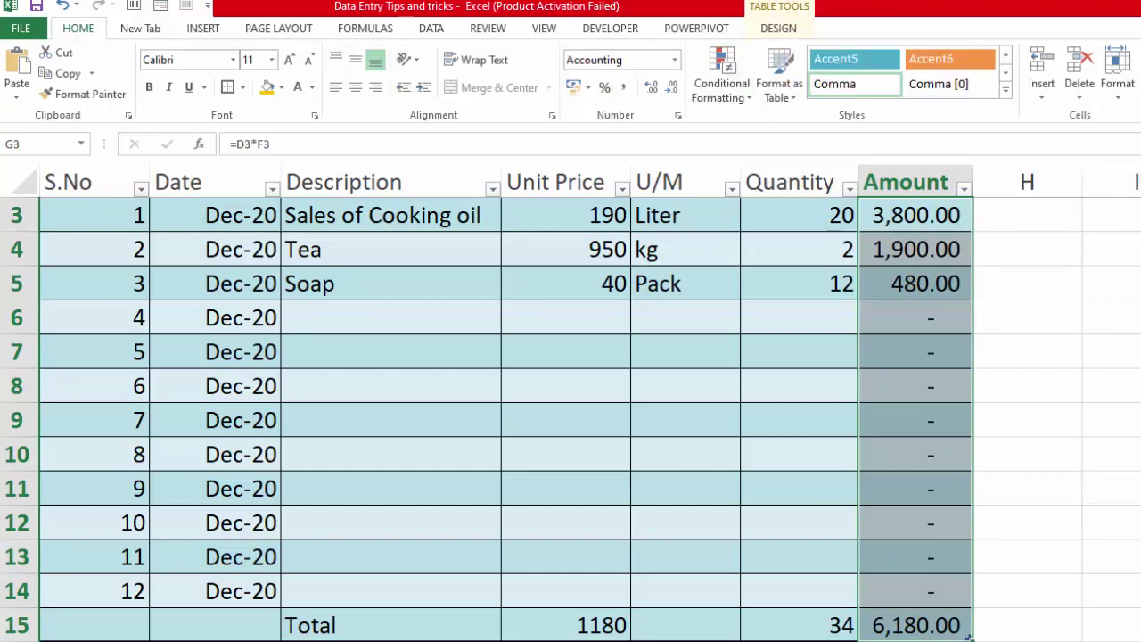
scroll(963, 348, "up", 1)
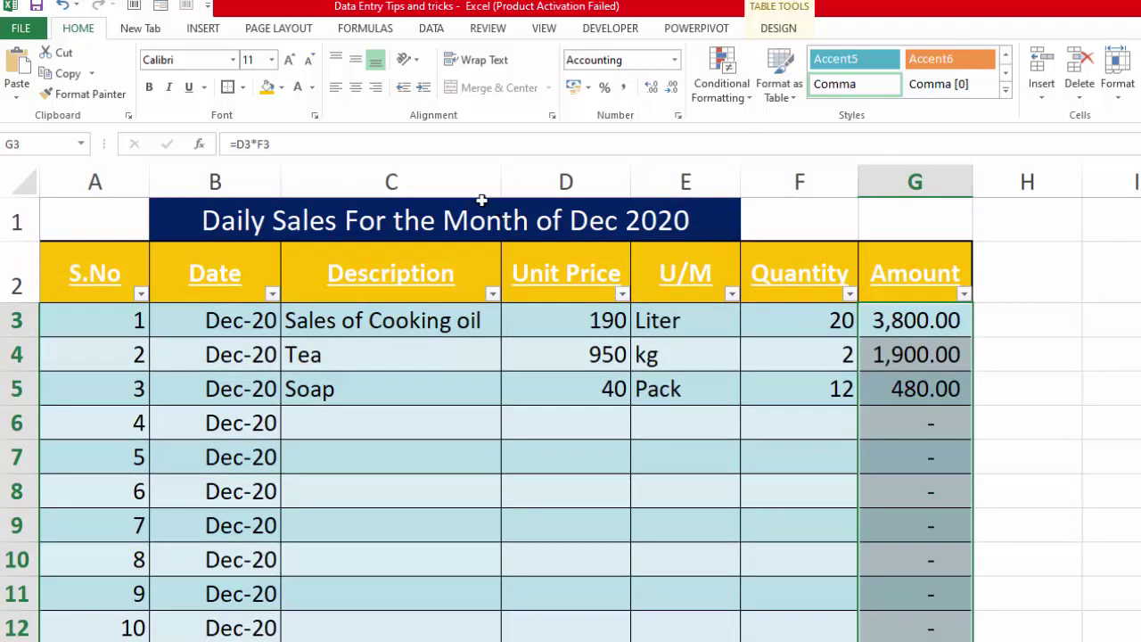
left_click(669, 101)
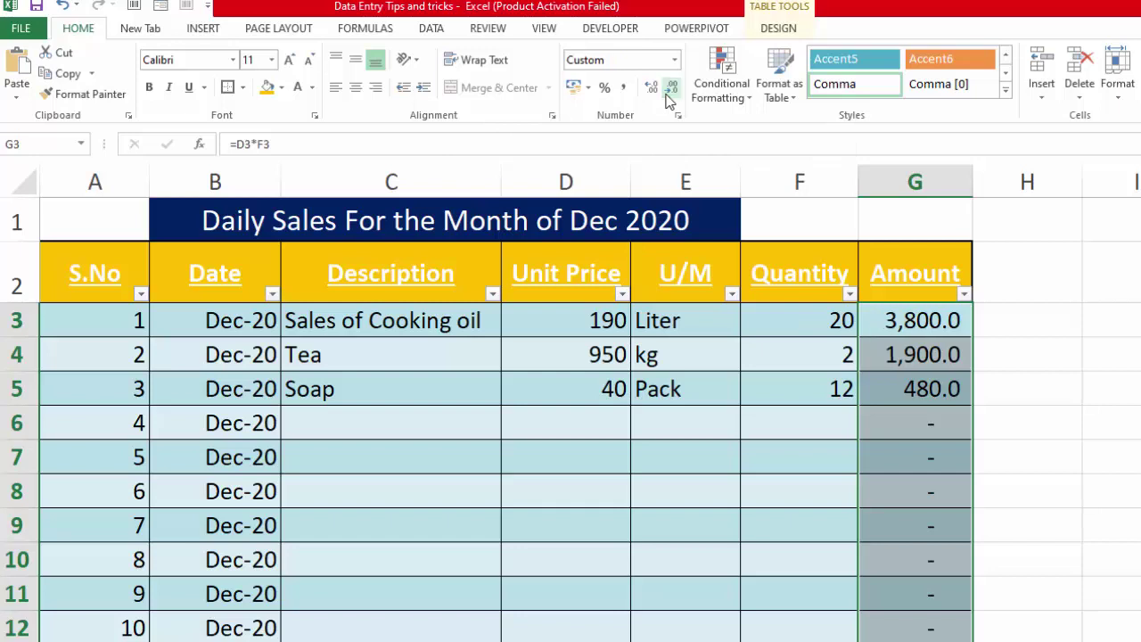
left_click(670, 101)
left_click(1110, 423)
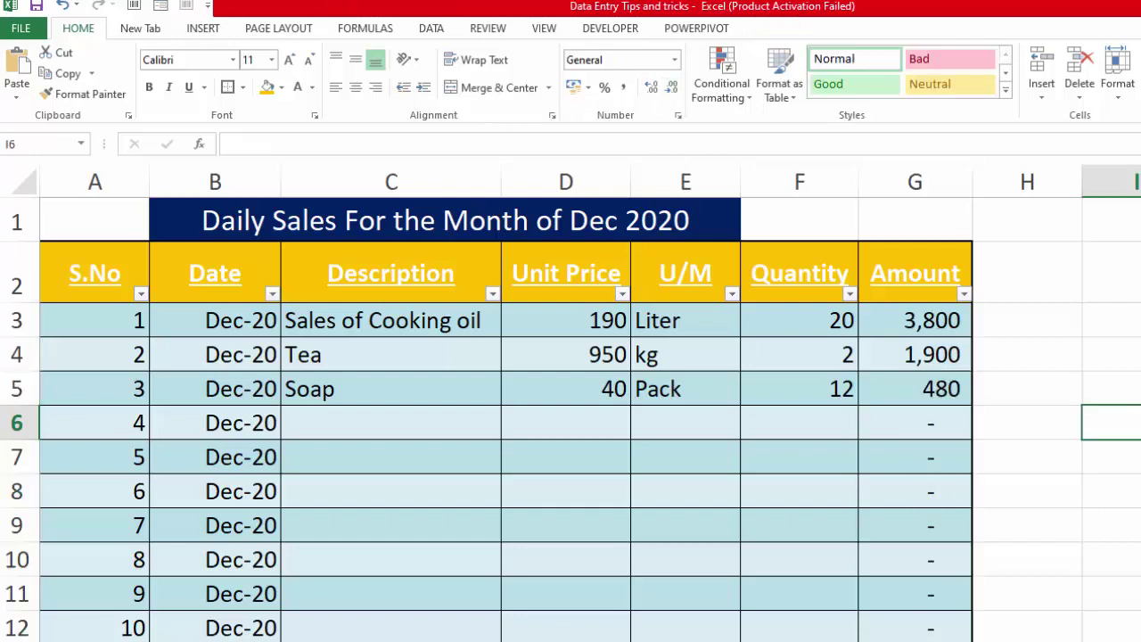
Restyle the table range A2:G15 with Table Style Light 17, replacing the light blue style.
left_click_drag(95, 278, 946, 635)
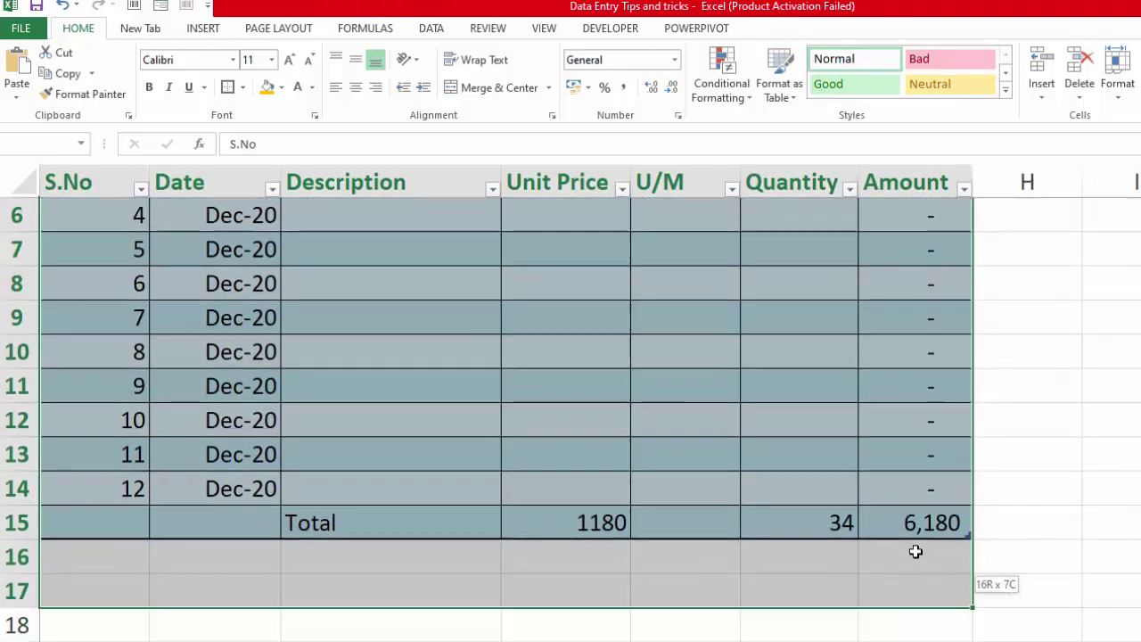
left_click_drag(945, 635, 925, 523)
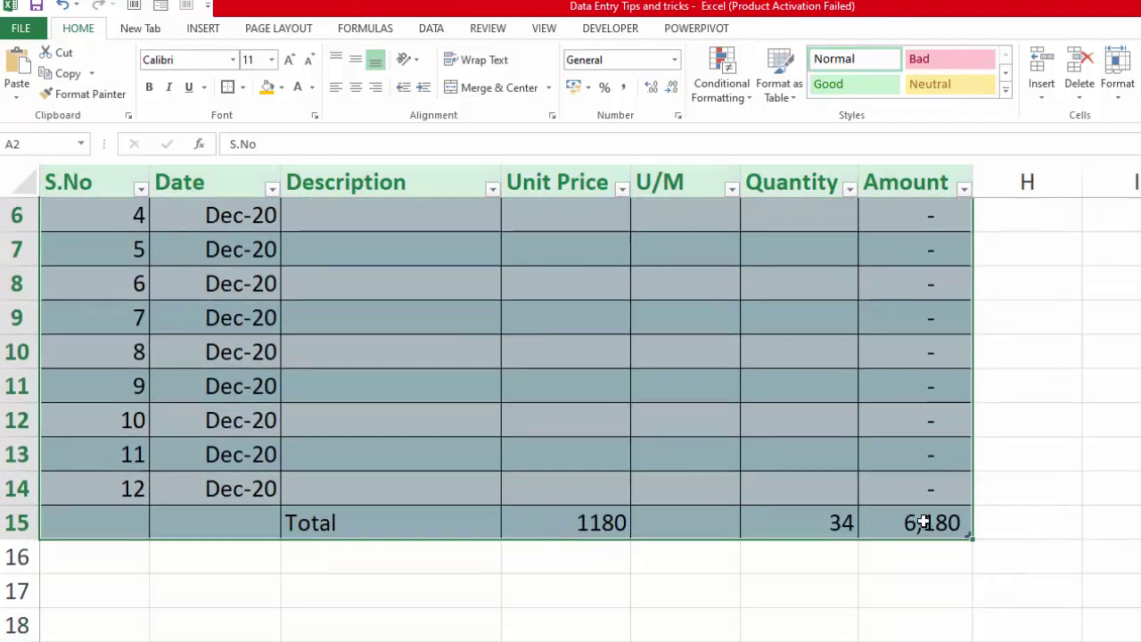
left_click(794, 97)
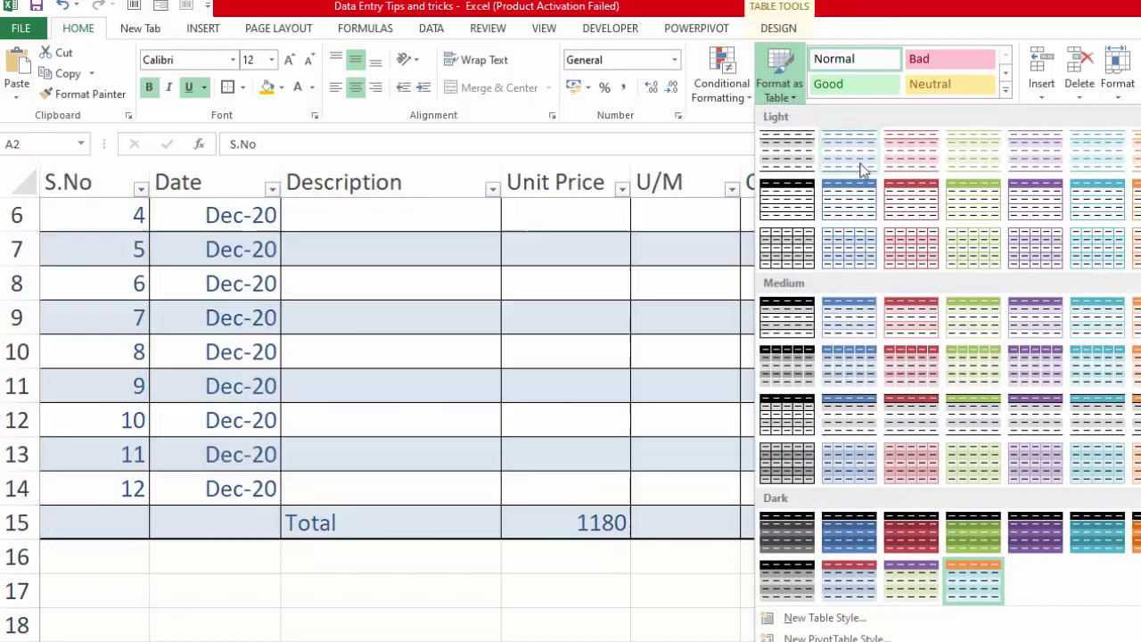
left_click(908, 187)
scroll(905, 181, "up", 2)
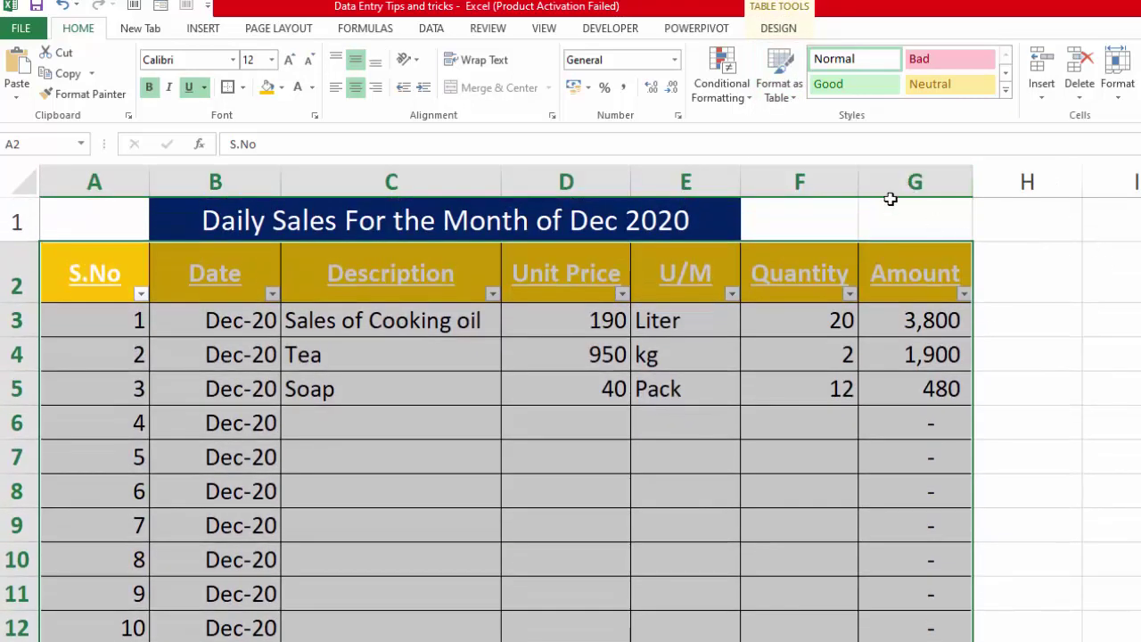
left_click(792, 99)
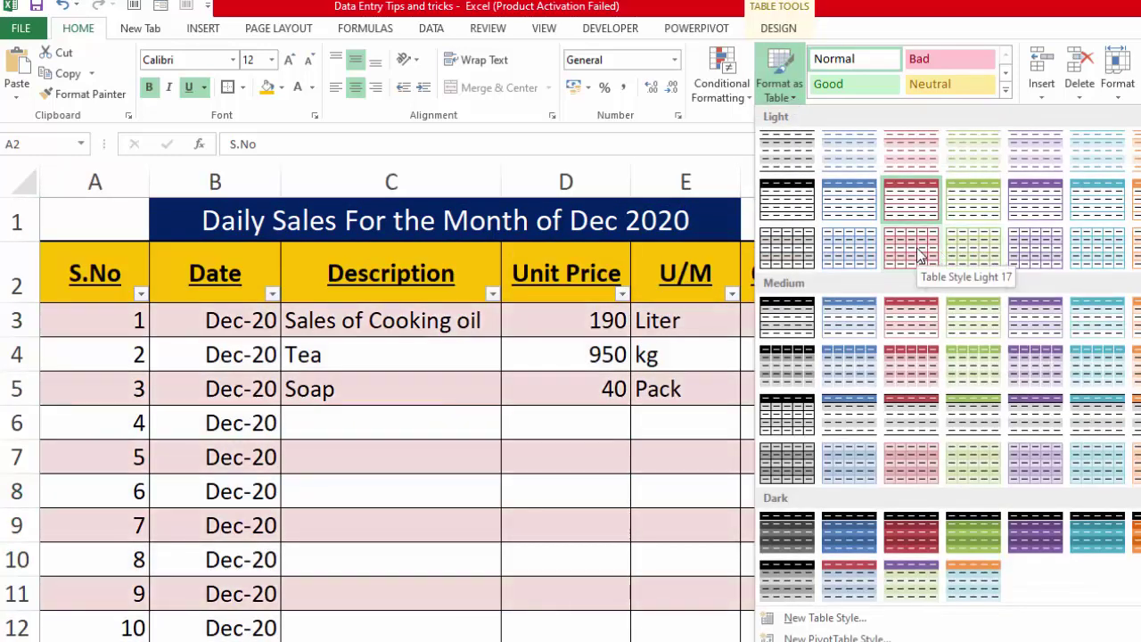
left_click(921, 256)
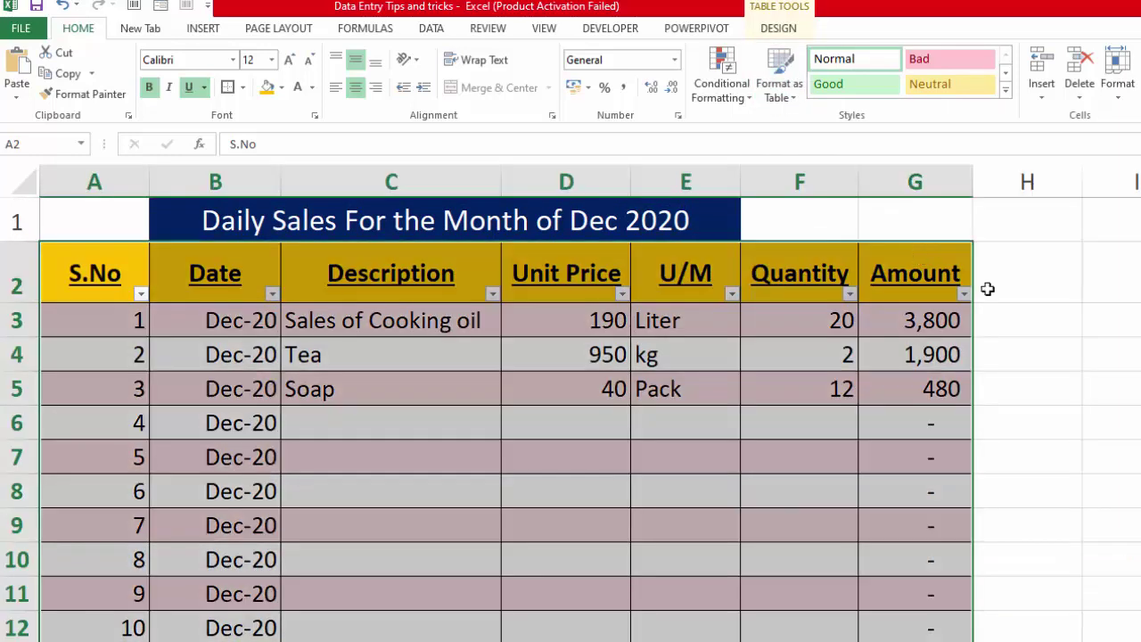
left_click(1110, 423)
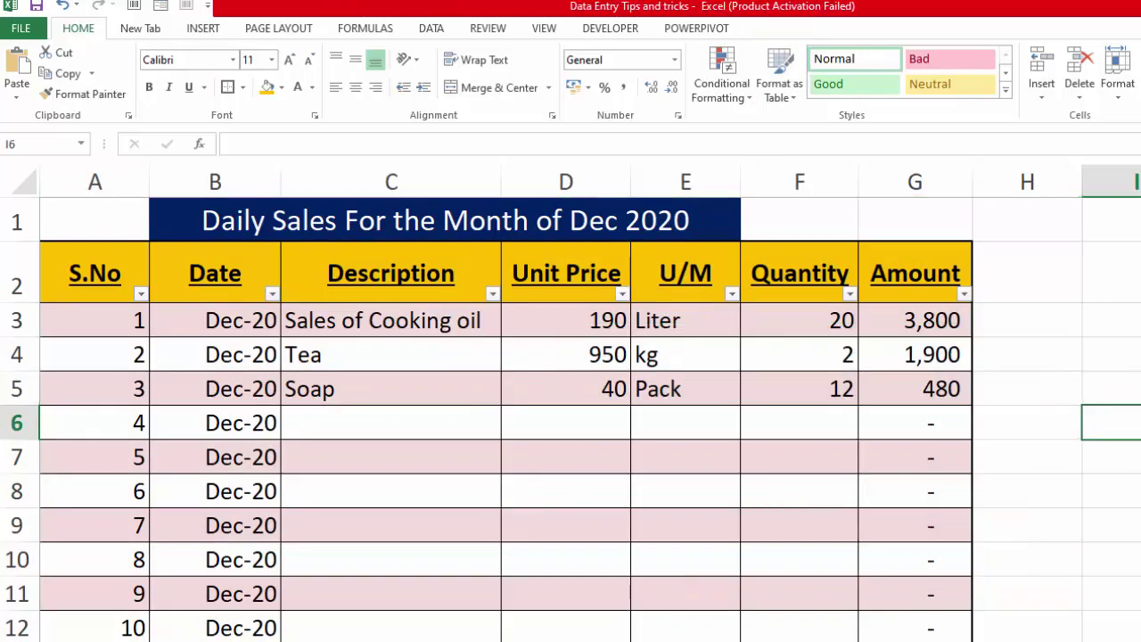
Adjust the status-bar zoom until the whole table, title to Total row, is visible.
scroll(570, 420, "down", 3)
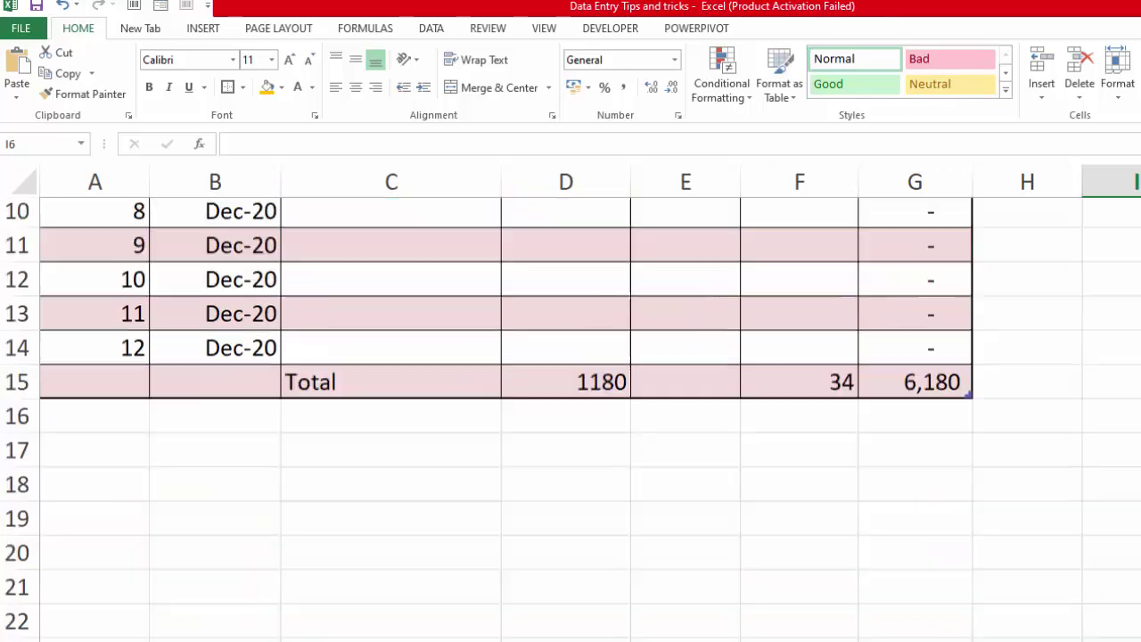
scroll(571, 420, "down", 2)
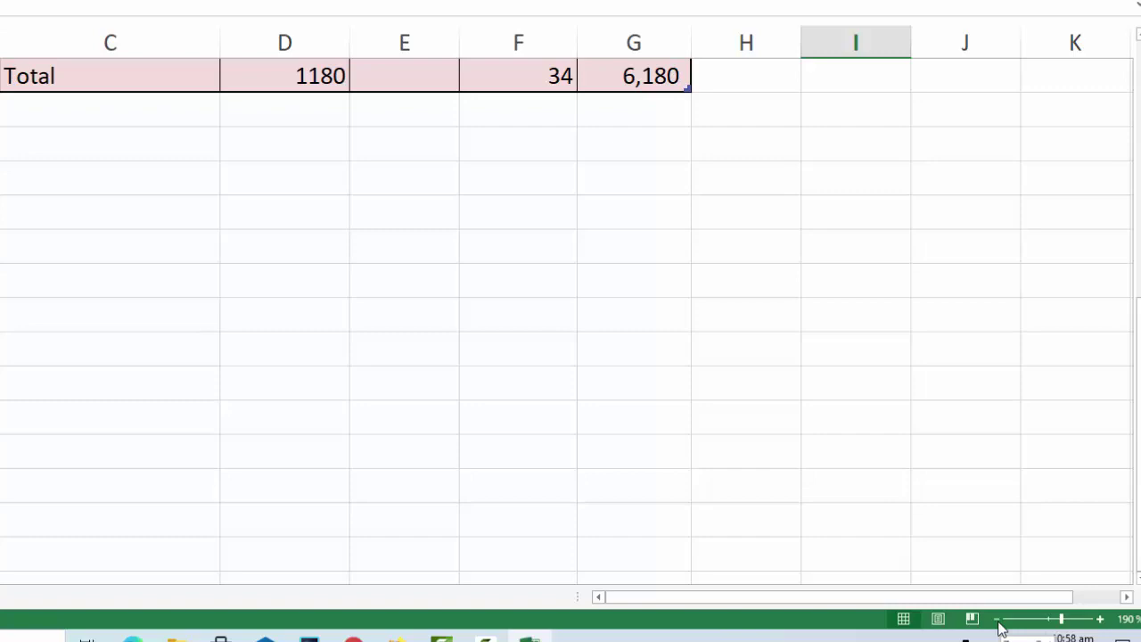
left_click(999, 621)
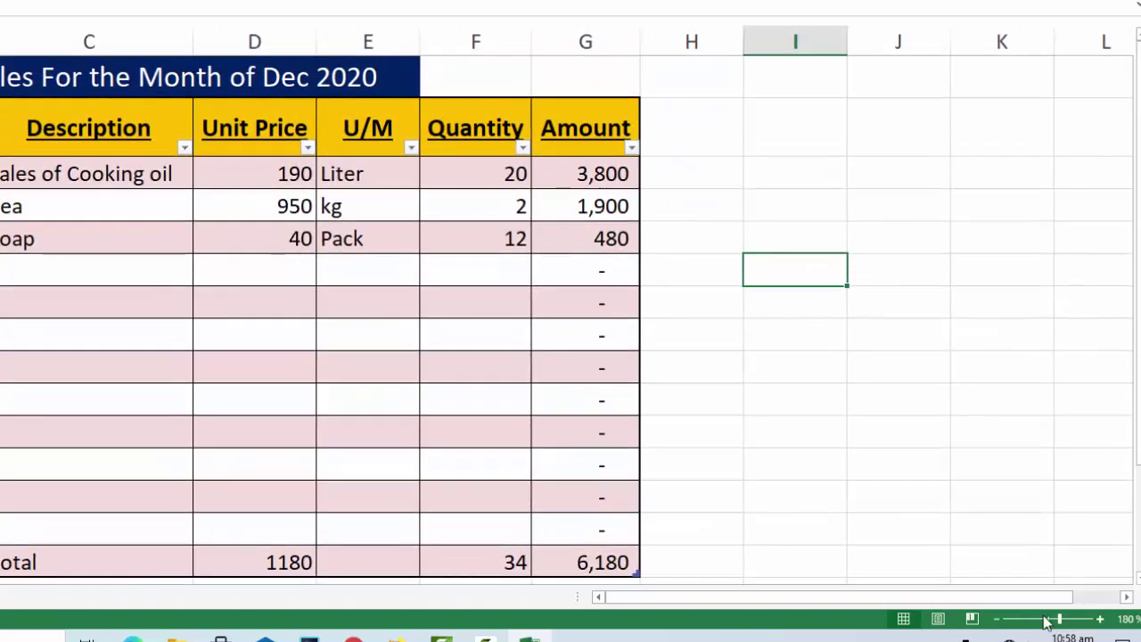
left_click(1100, 619)
left_click(1101, 620)
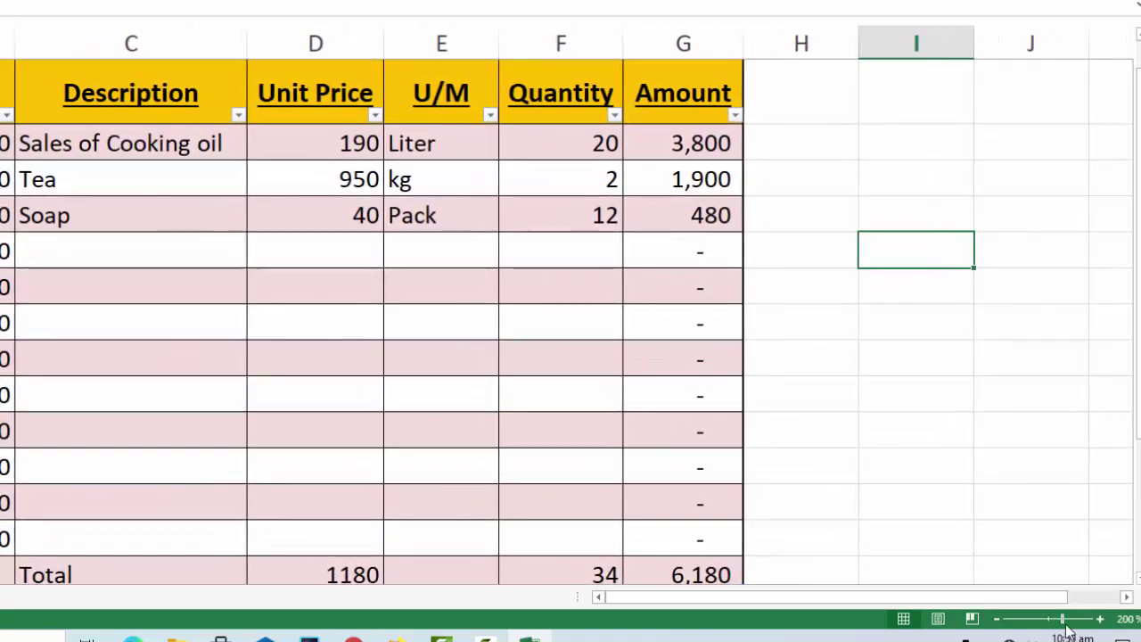
left_click(998, 620)
left_click(998, 620)
left_click(998, 620)
left_click(998, 620)
left_click(998, 620)
left_click(998, 620)
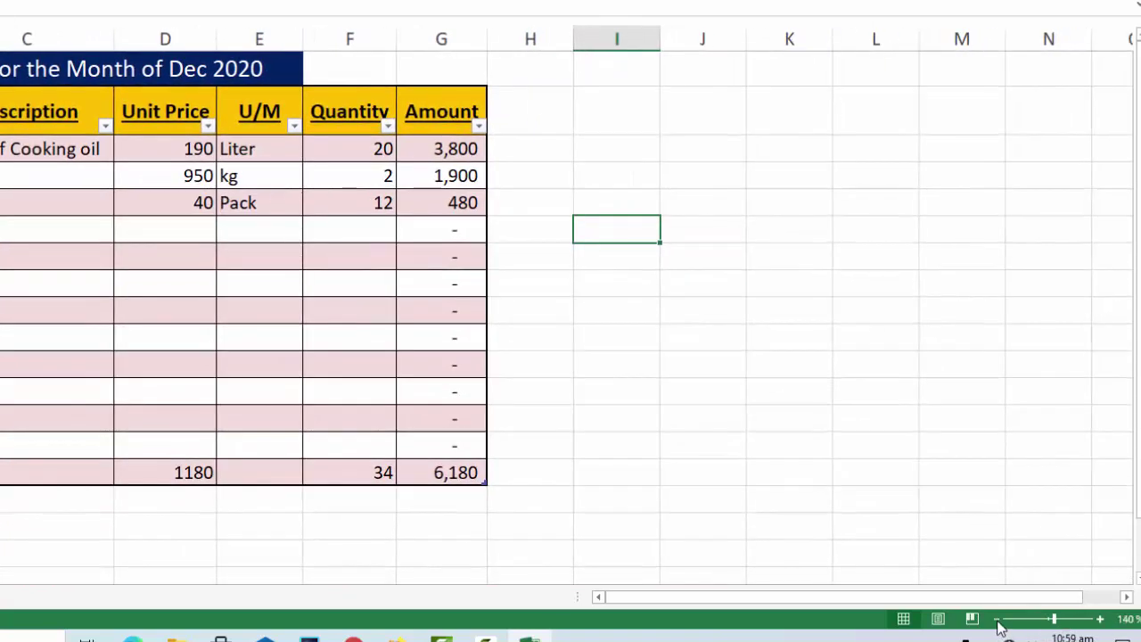
left_click(893, 396)
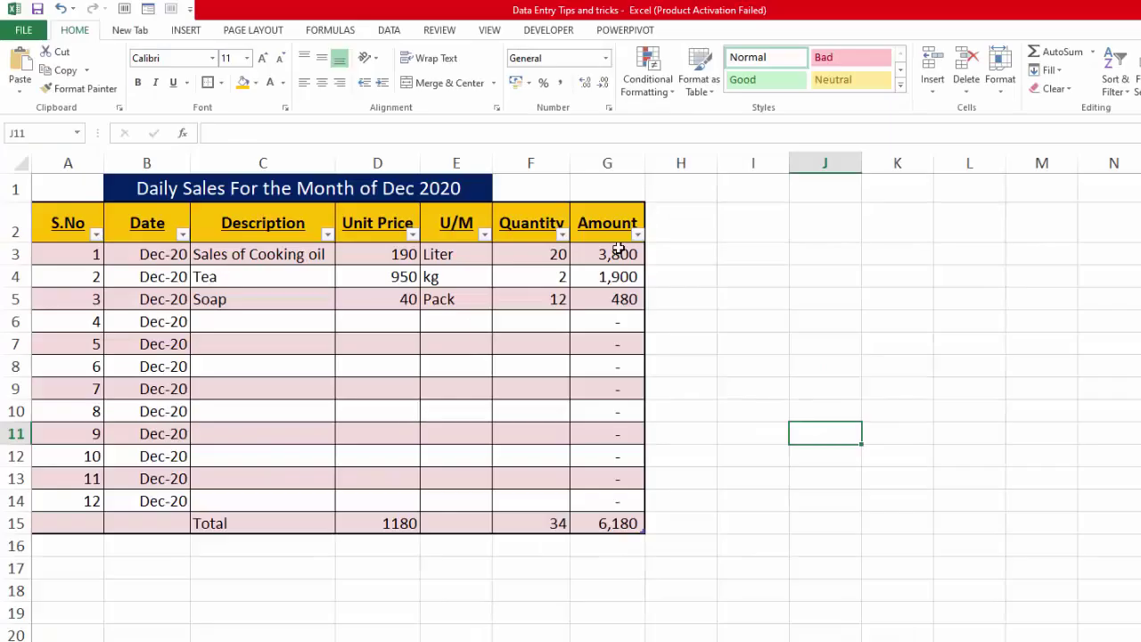
Format the Amount cells G3:G15 as Currency and bring up their context menu.
left_click_drag(619, 253, 606, 523)
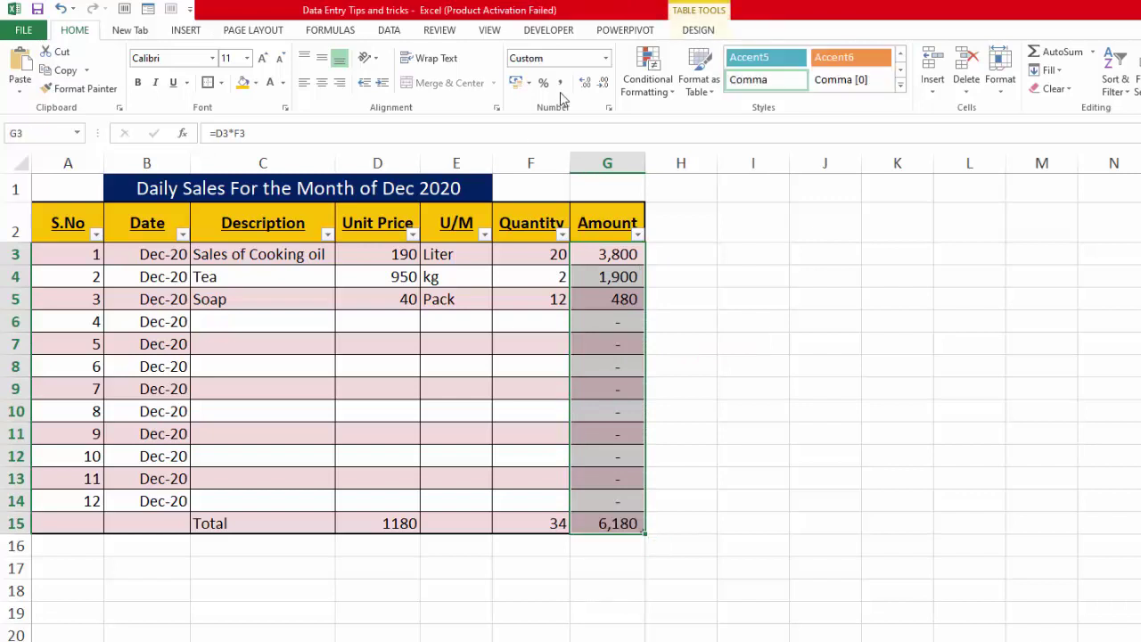
left_click(606, 60)
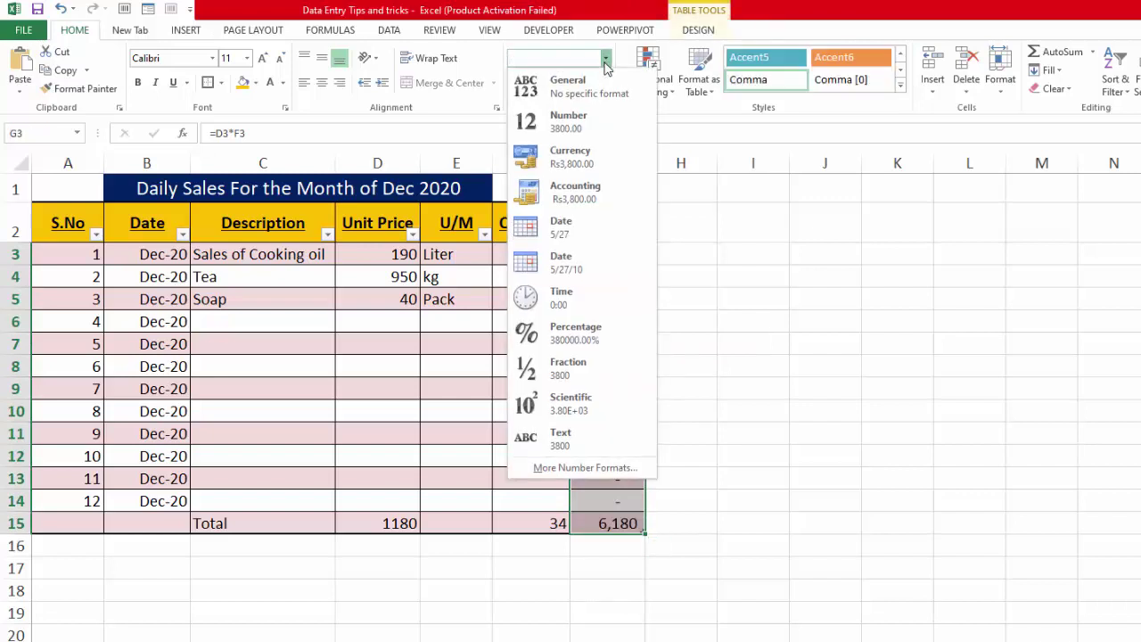
left_click(588, 153)
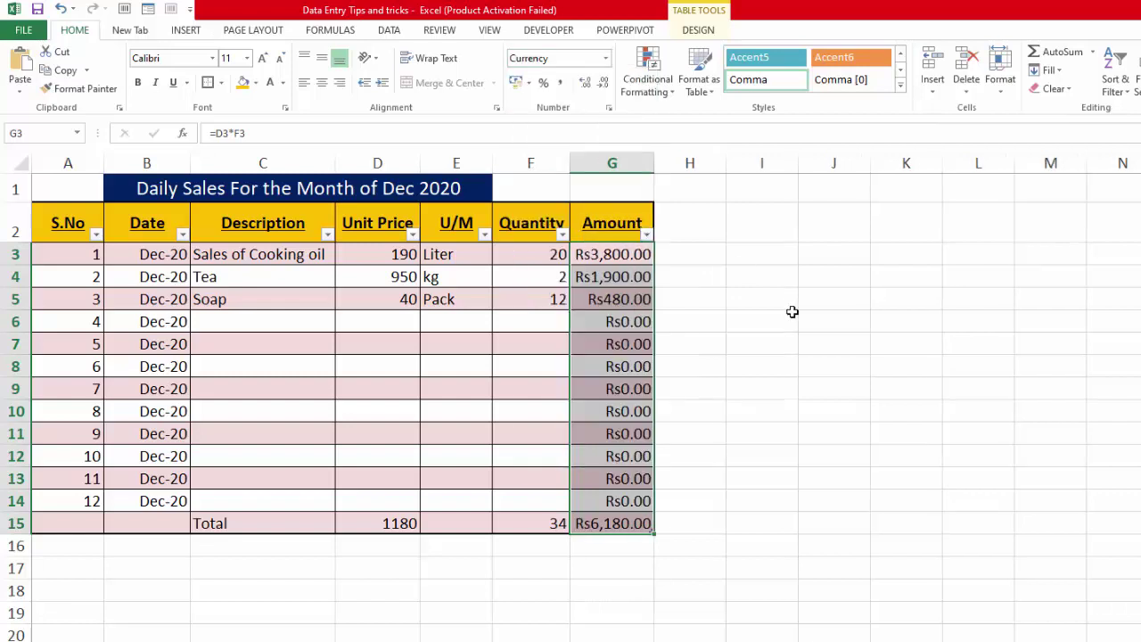
right_click(615, 283)
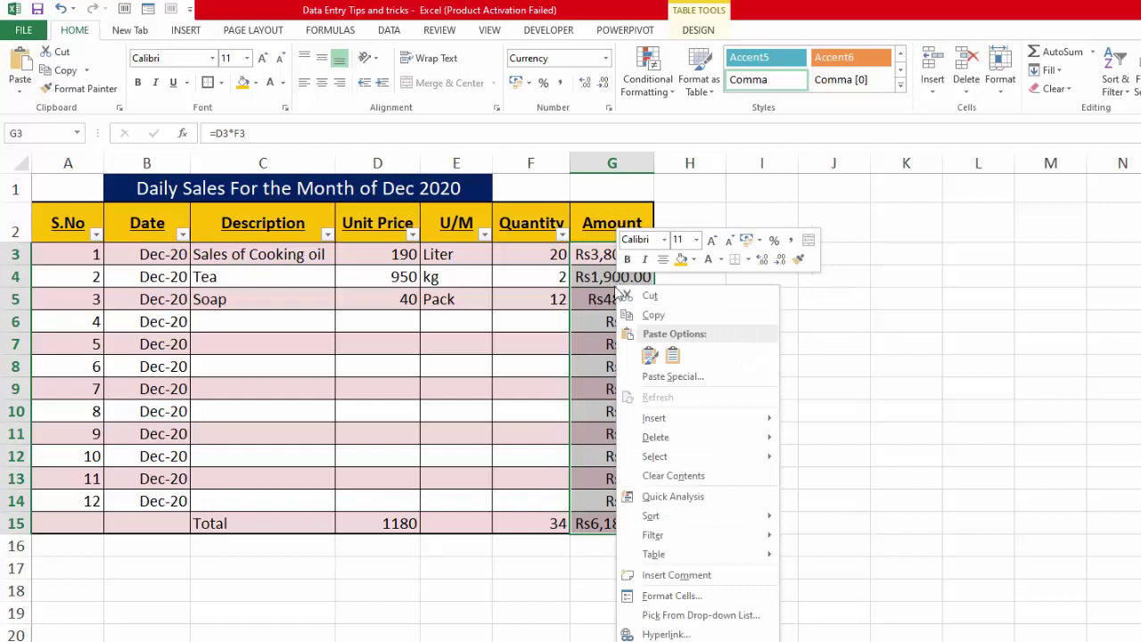
mouse_move(652, 535)
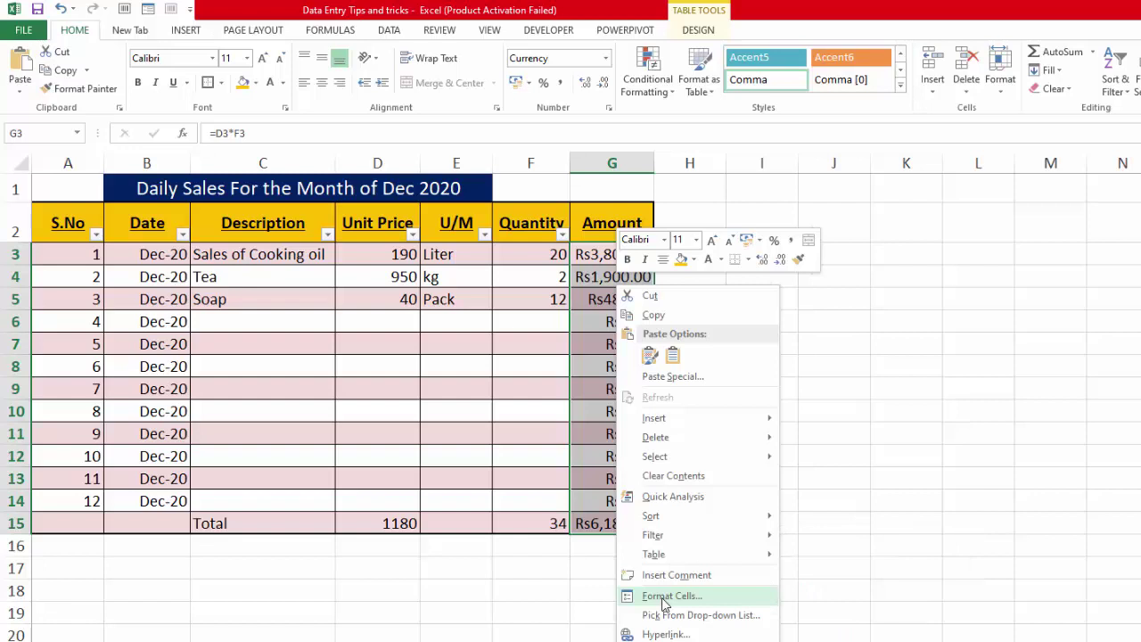
Open Format Cells for the Amount cells and browse the currency symbol list, keeping Rs.
left_click(665, 598)
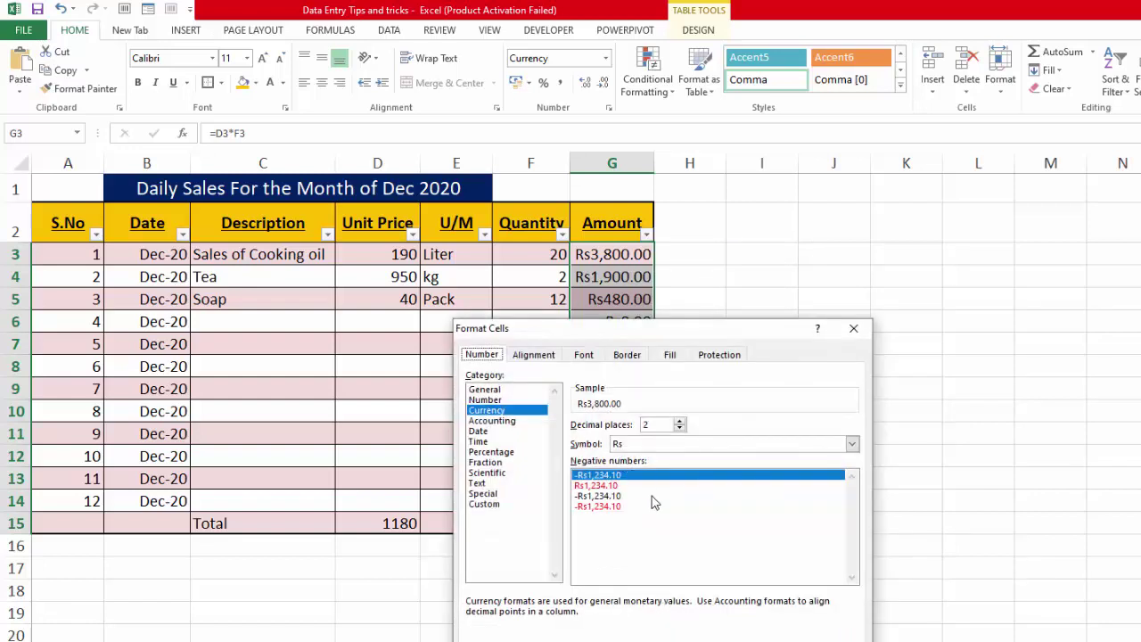
left_click(632, 444)
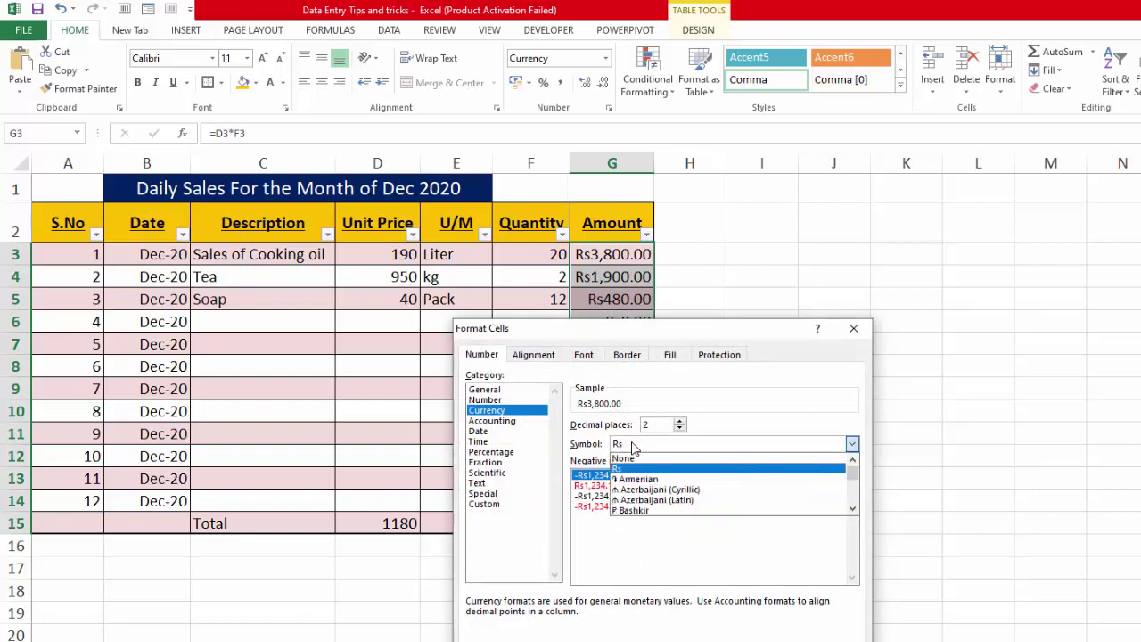
left_click(855, 493)
left_click(858, 501)
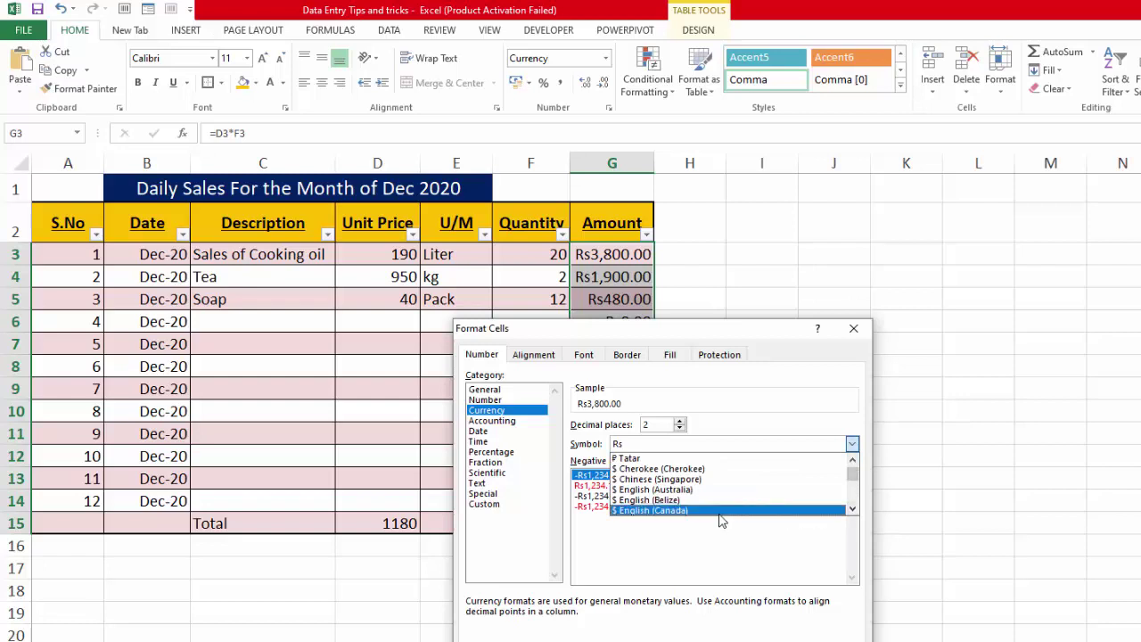
left_click(854, 509)
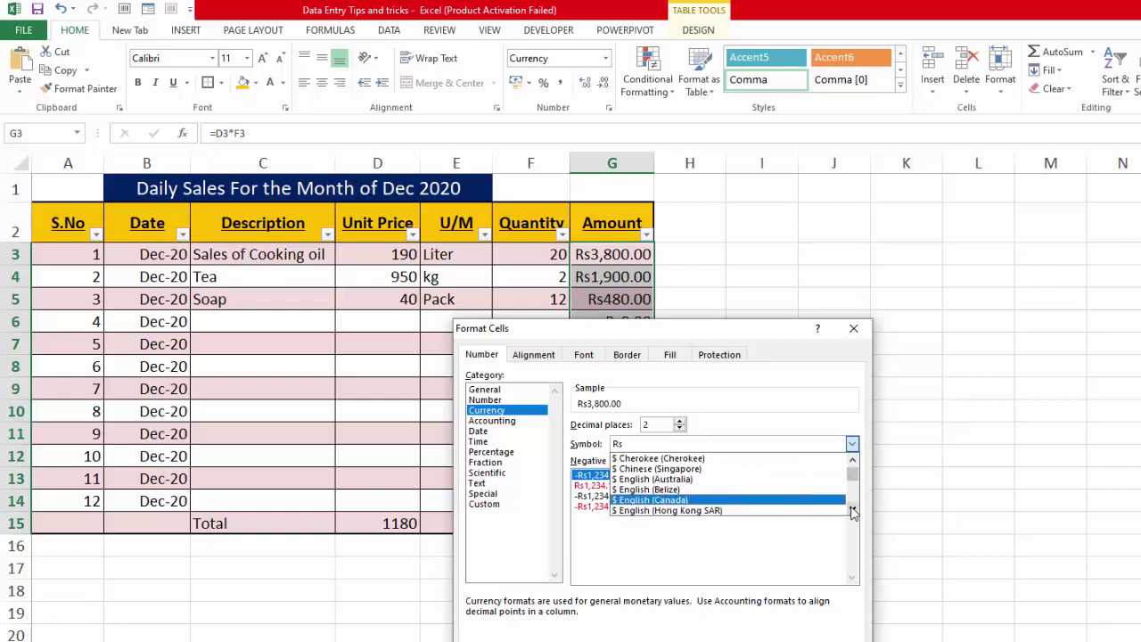
left_click(853, 510)
left_click(853, 510)
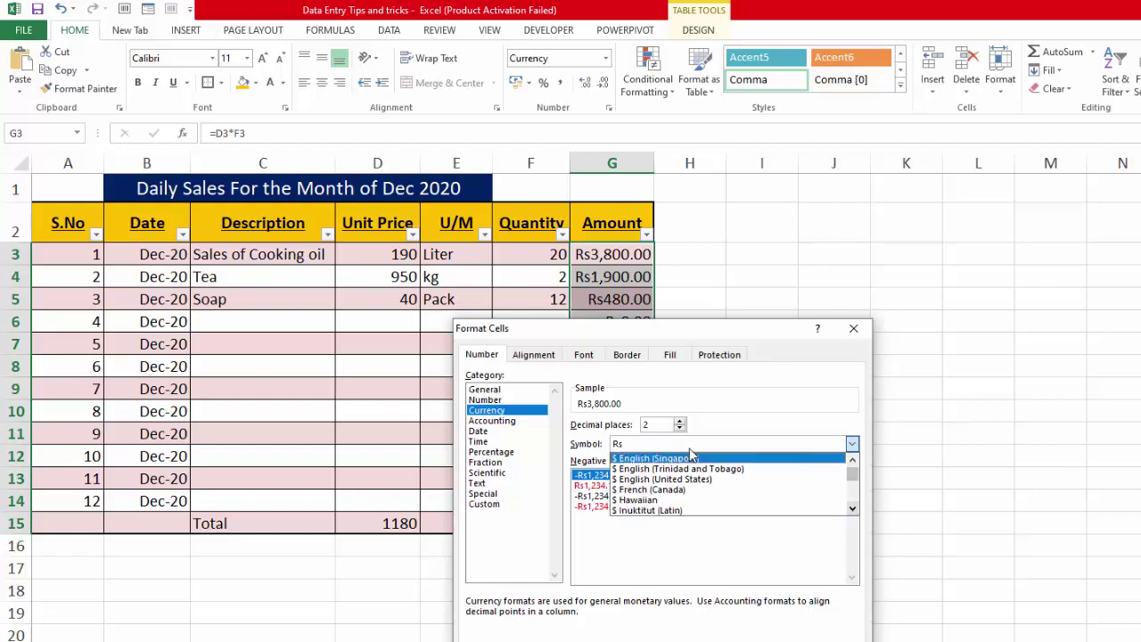
left_click(644, 445)
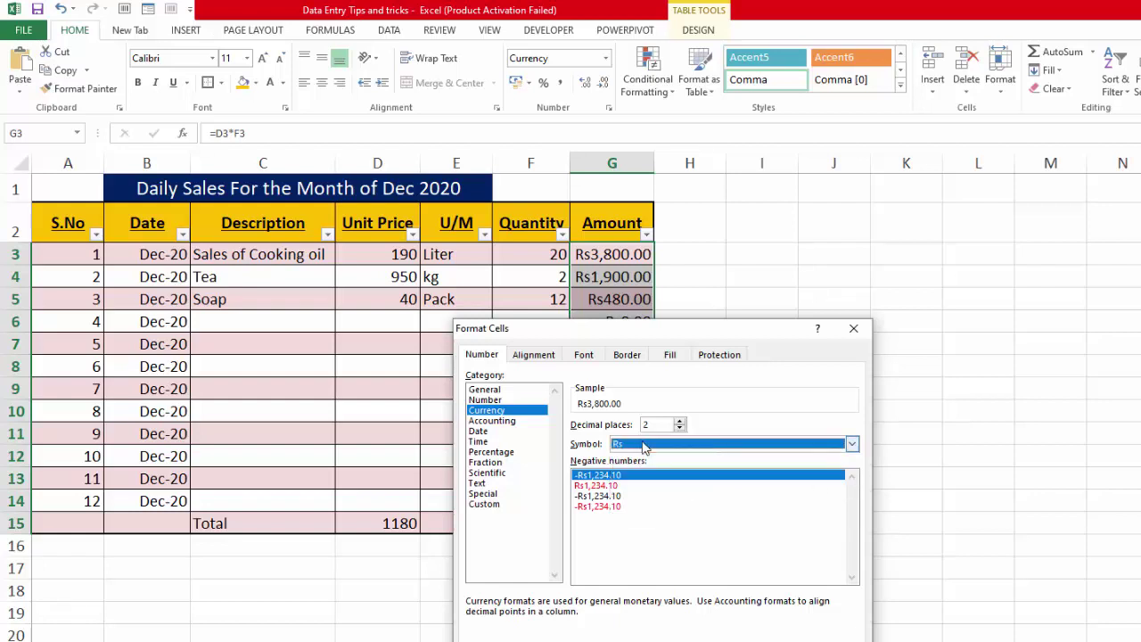
Pick USD as the currency symbol so amounts read USD 3,800.00 through USD 6,180.00.
left_click(644, 445)
key("u")
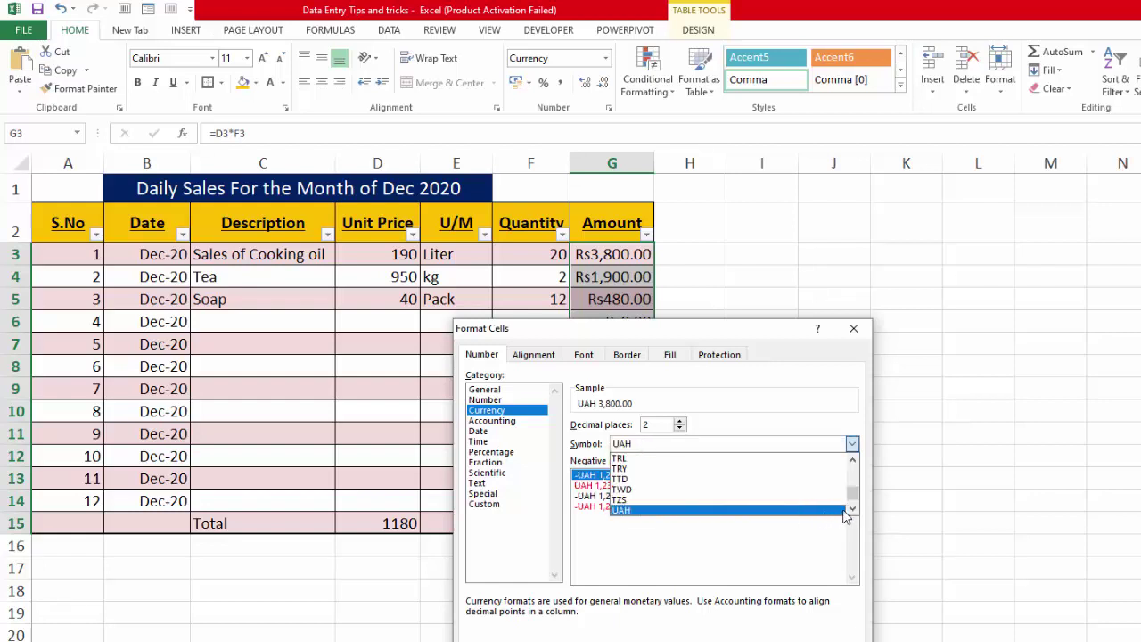
left_click(852, 510)
left_click(853, 510)
left_click(853, 510)
left_click(852, 510)
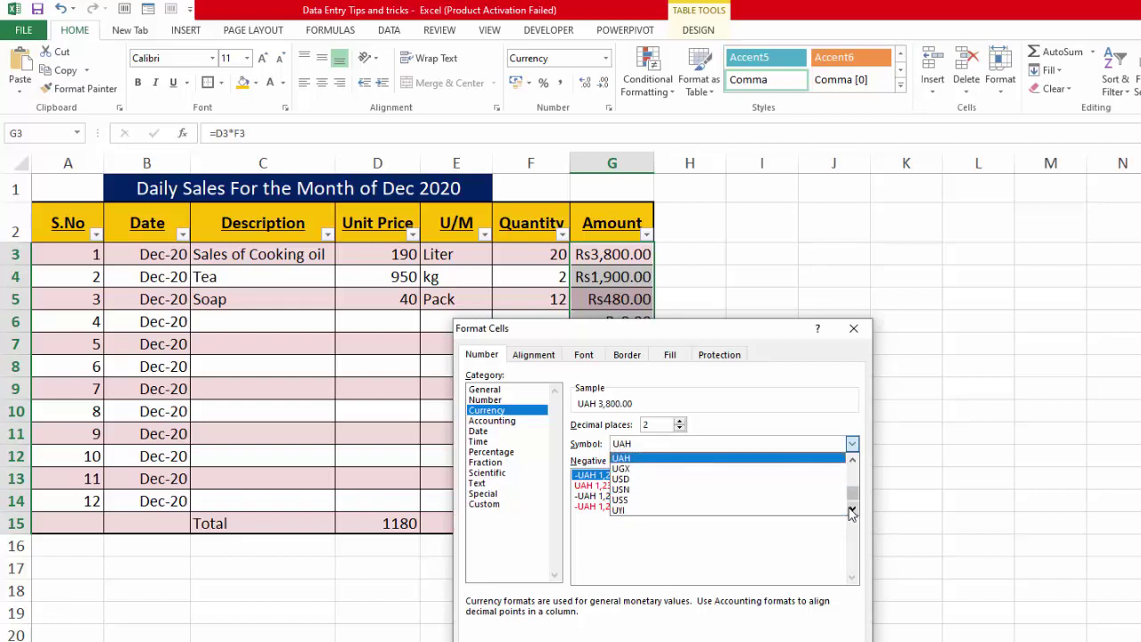
left_click(853, 509)
left_click(697, 482)
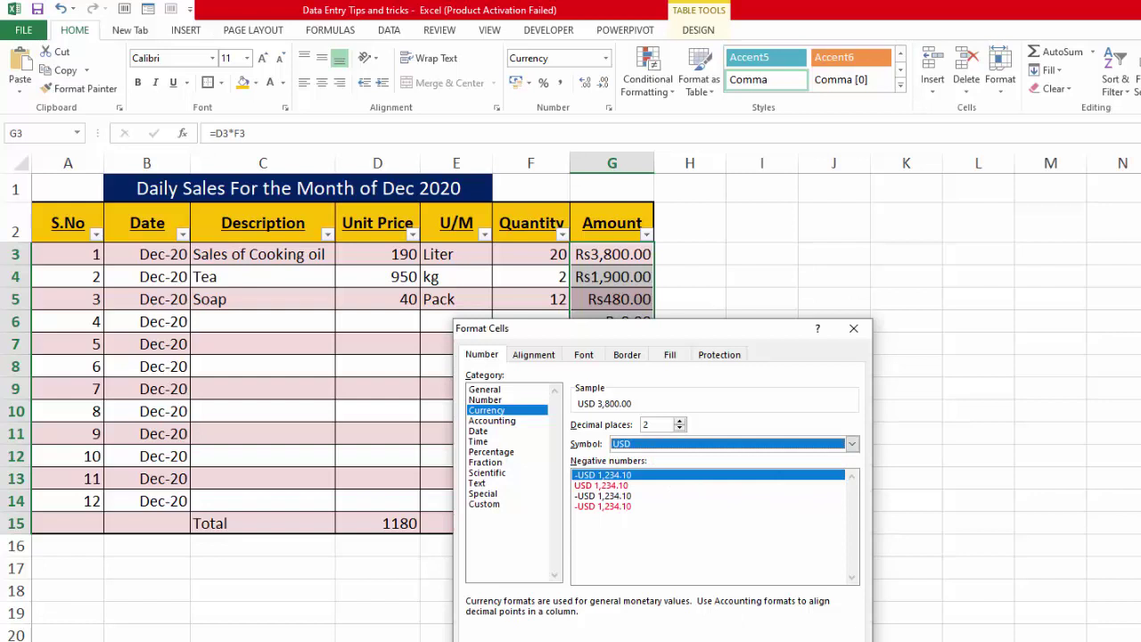
key("Return")
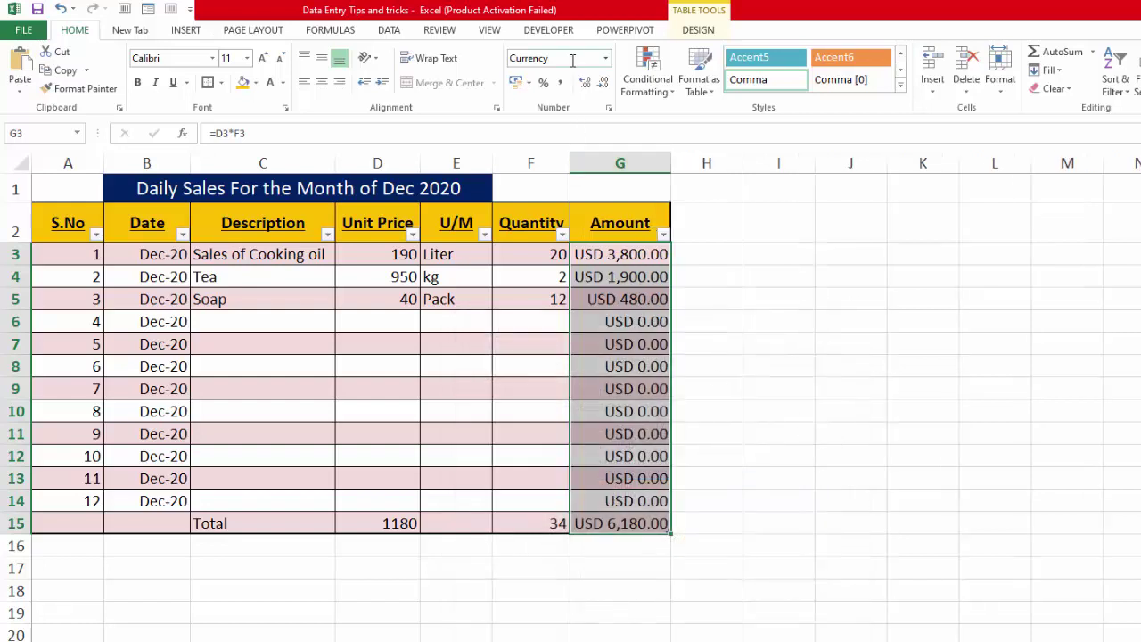
Reset the Amount currency symbol to Rs, then apply Comma Style for symbol-free accounting numbers.
right_click(614, 323)
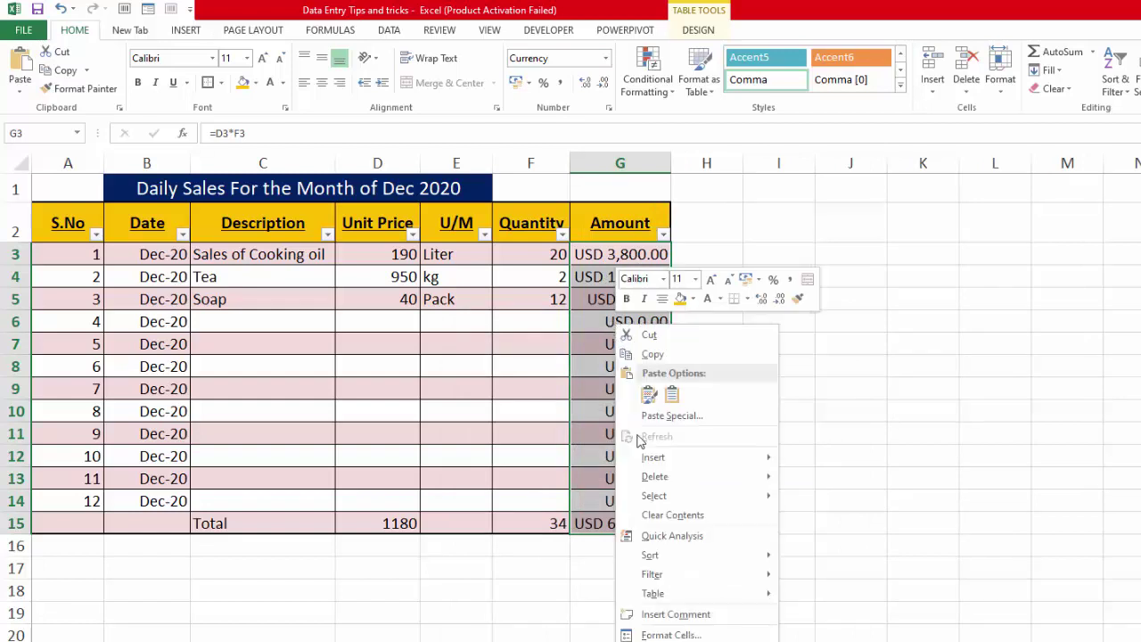
left_click(679, 635)
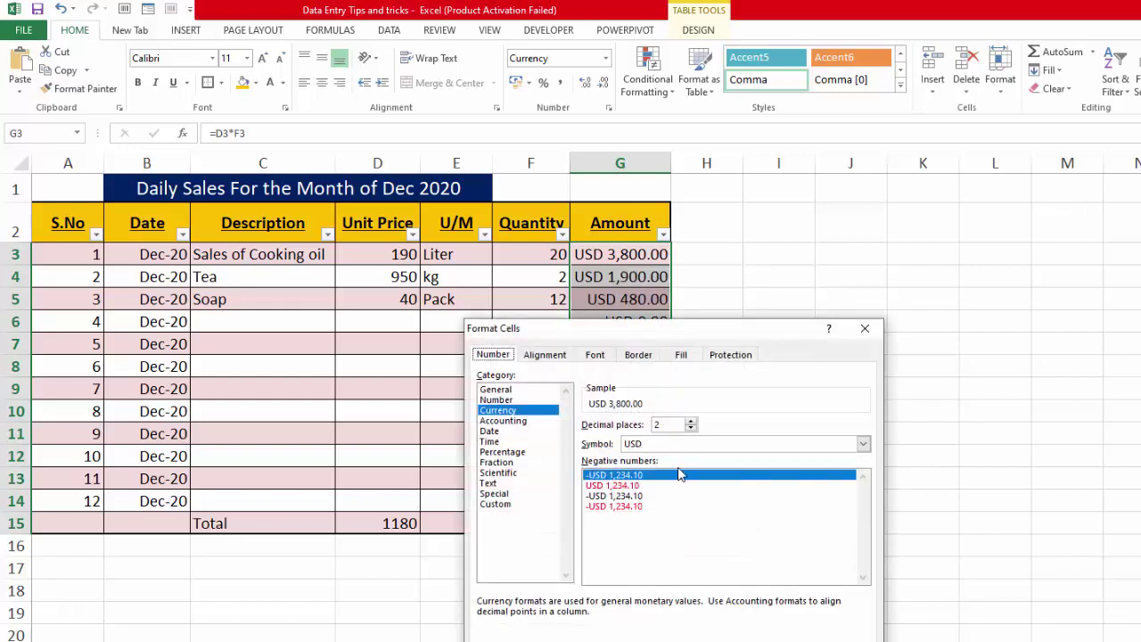
left_click(665, 444)
left_click(667, 446)
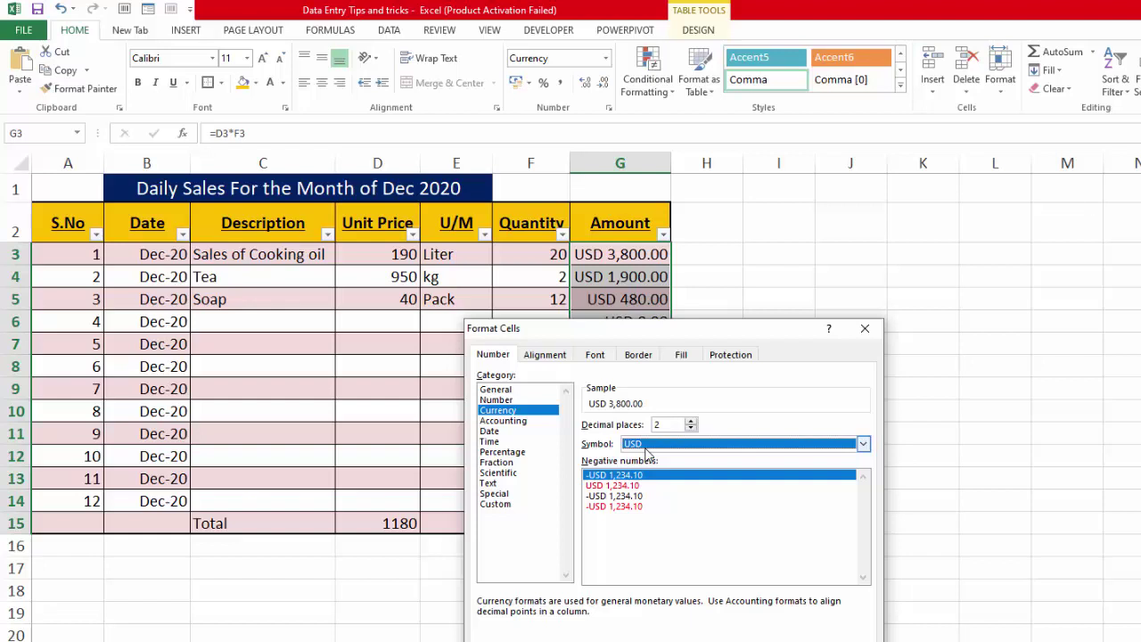
left_click(646, 448)
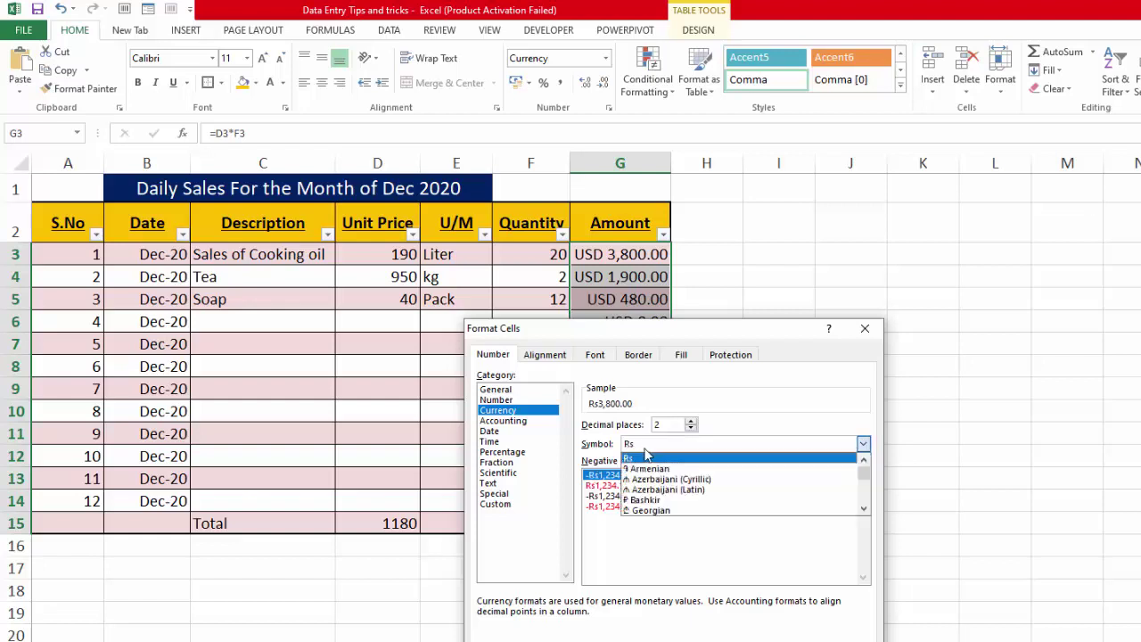
left_click(647, 457)
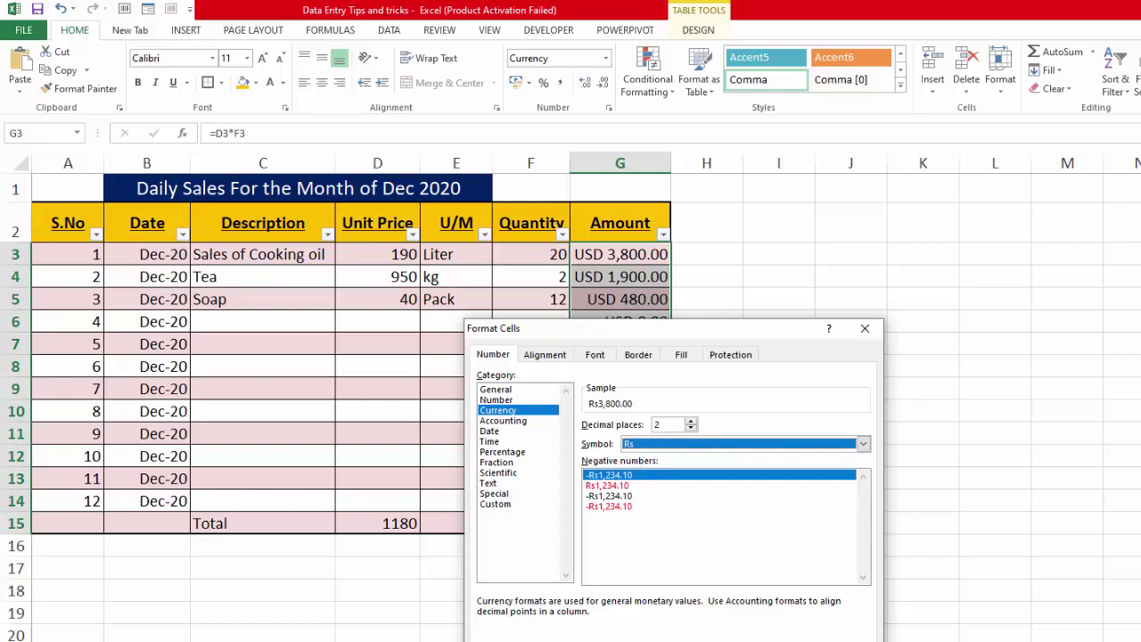
key("Return")
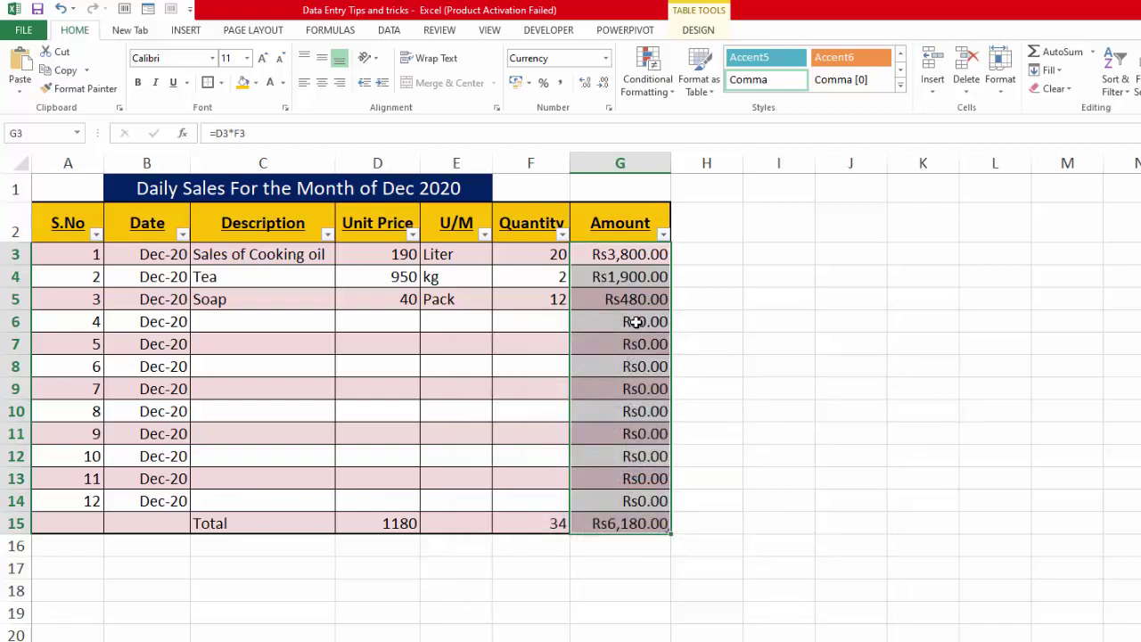
left_click(561, 83)
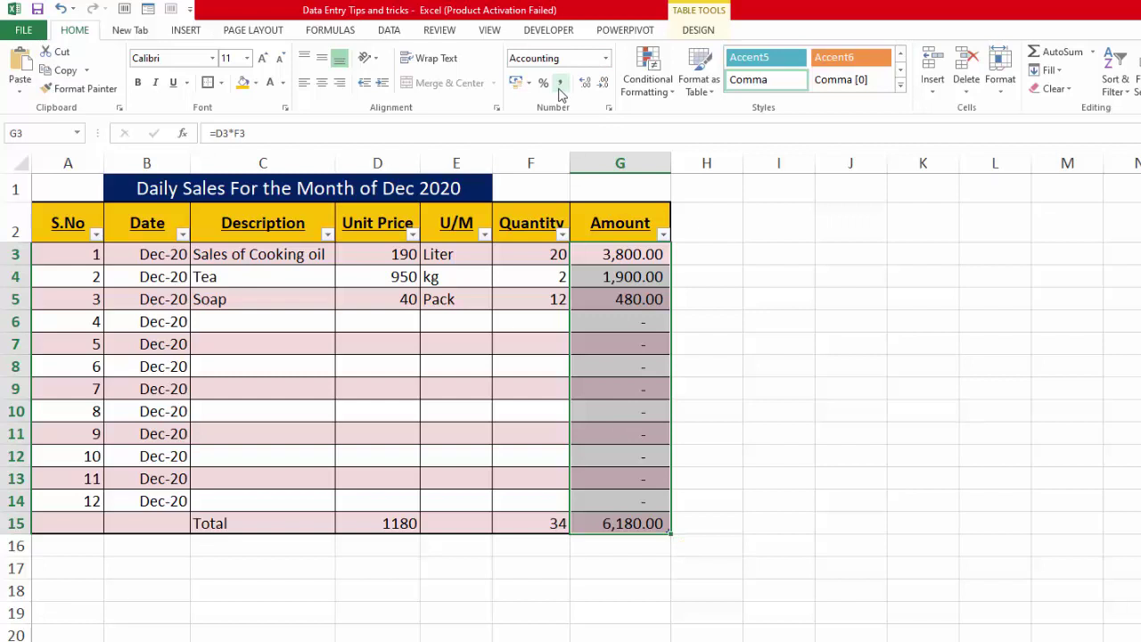
left_click(800, 266)
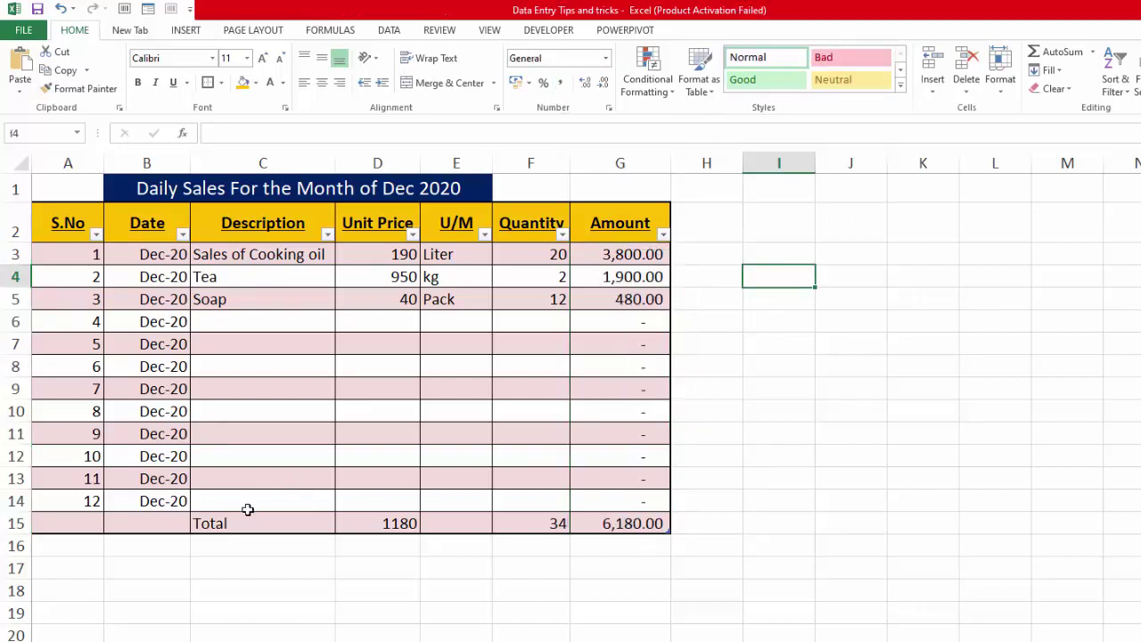
Bold the Total row from Total to G15.
left_click_drag(230, 522, 577, 523)
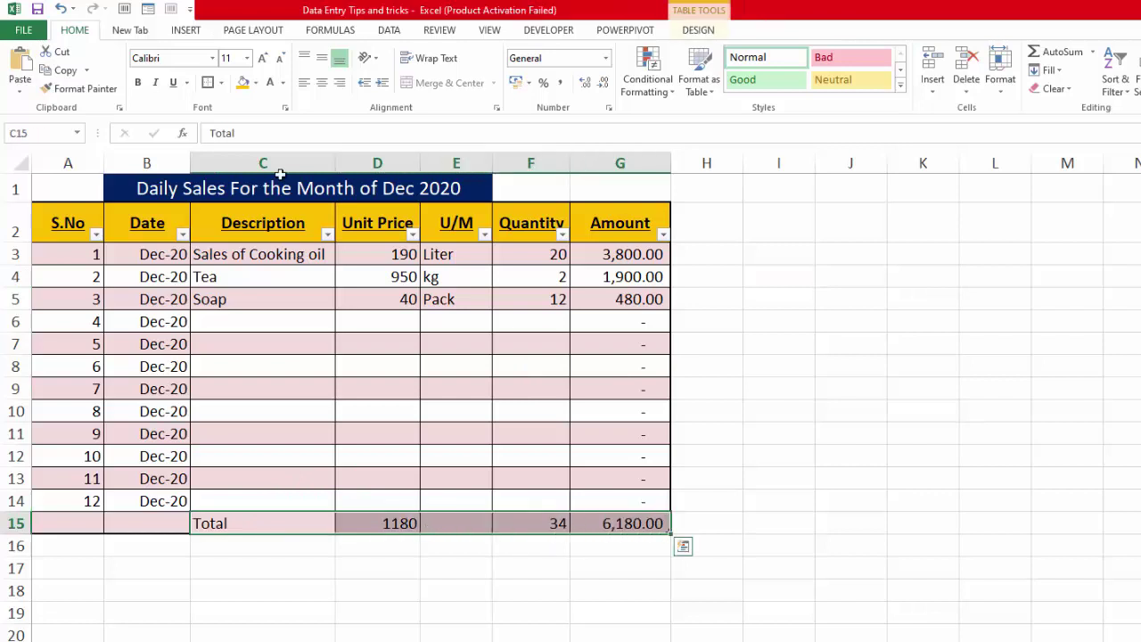
left_click(138, 84)
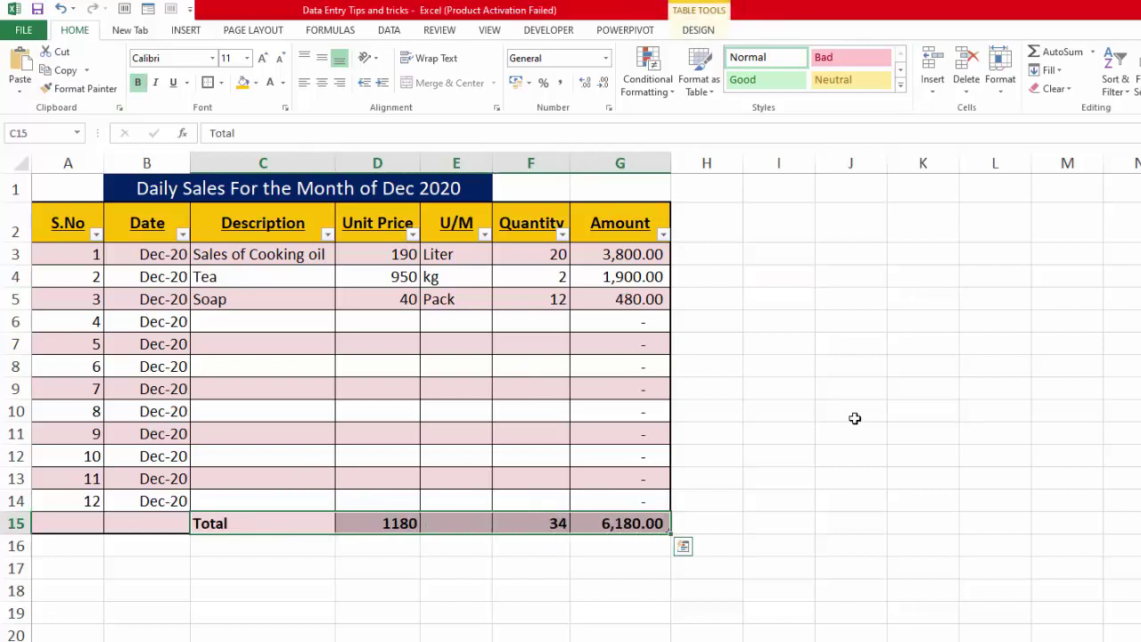
left_click(854, 419)
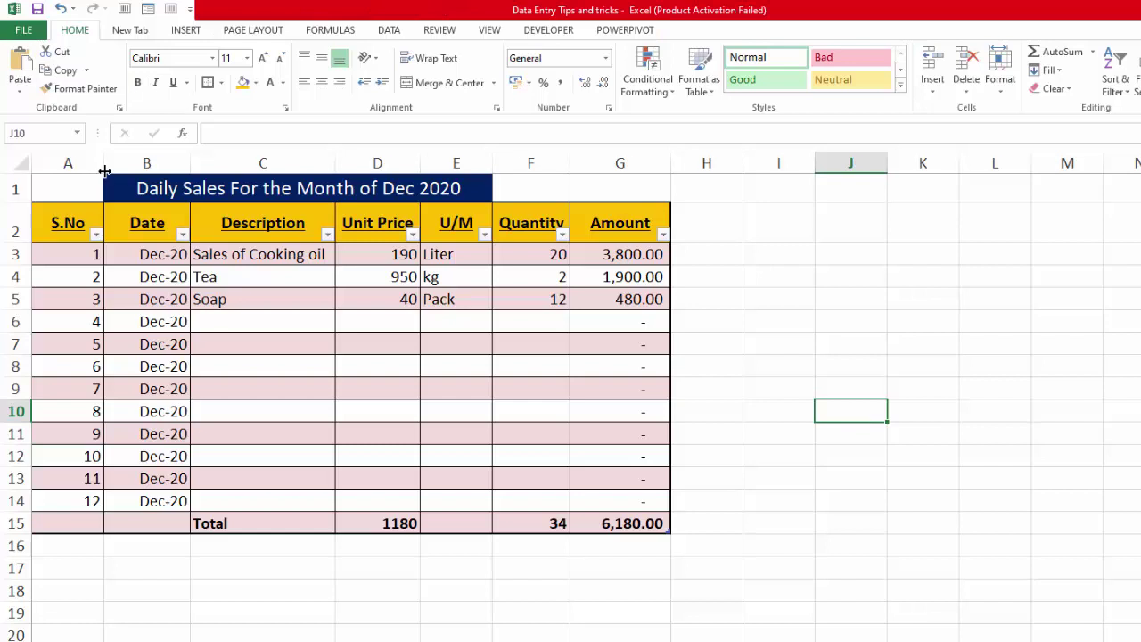
Widen column A and autofit columns F and G to their contents.
left_click_drag(105, 171, 112, 170)
double_click(577, 161)
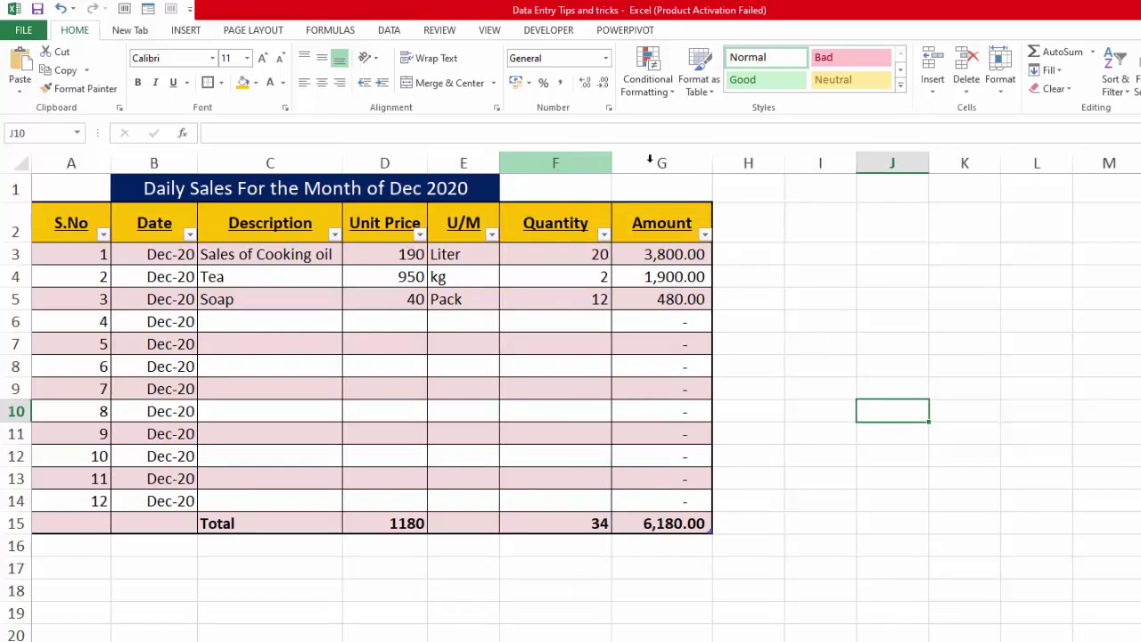
double_click(714, 159)
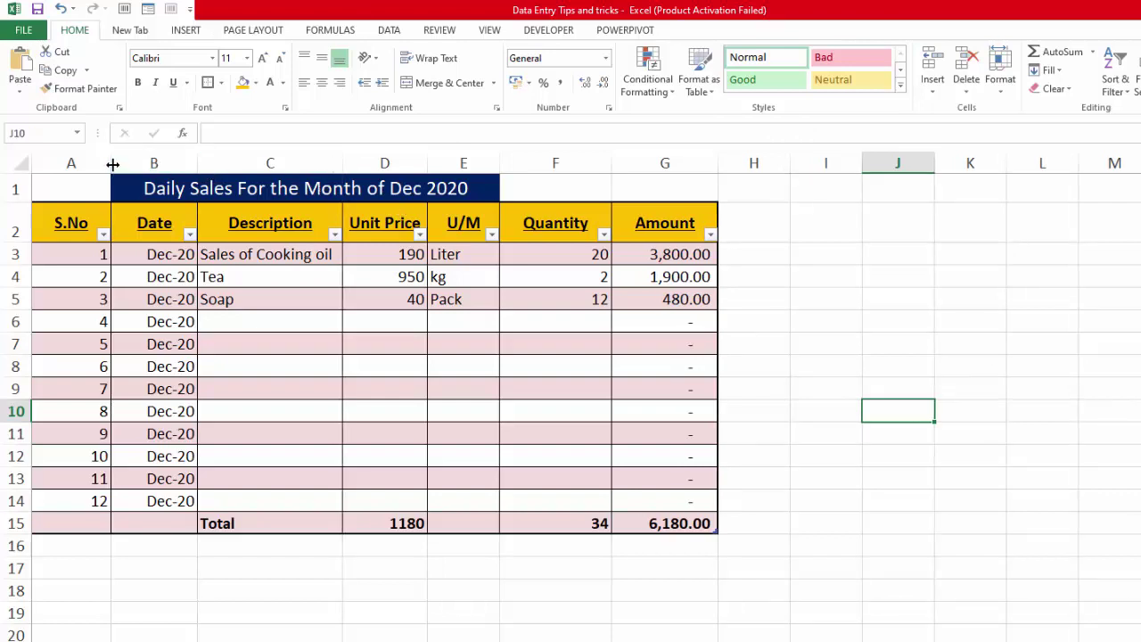
Centre the serial numbers in A3:A14.
left_click(79, 257)
left_click_drag(87, 307, 97, 499)
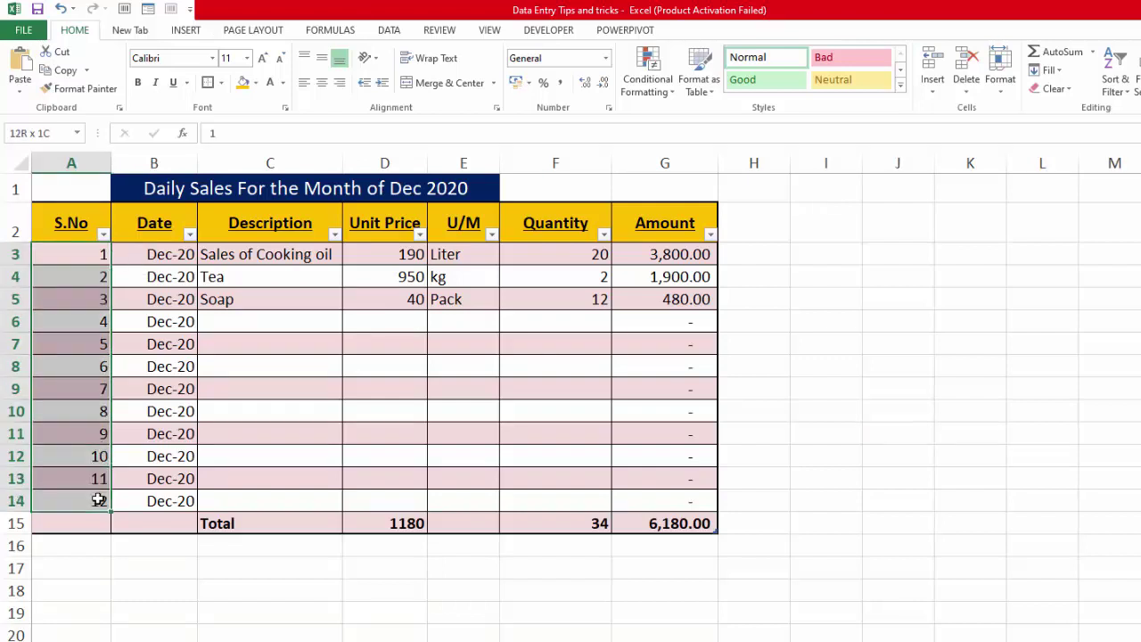
left_click(323, 83)
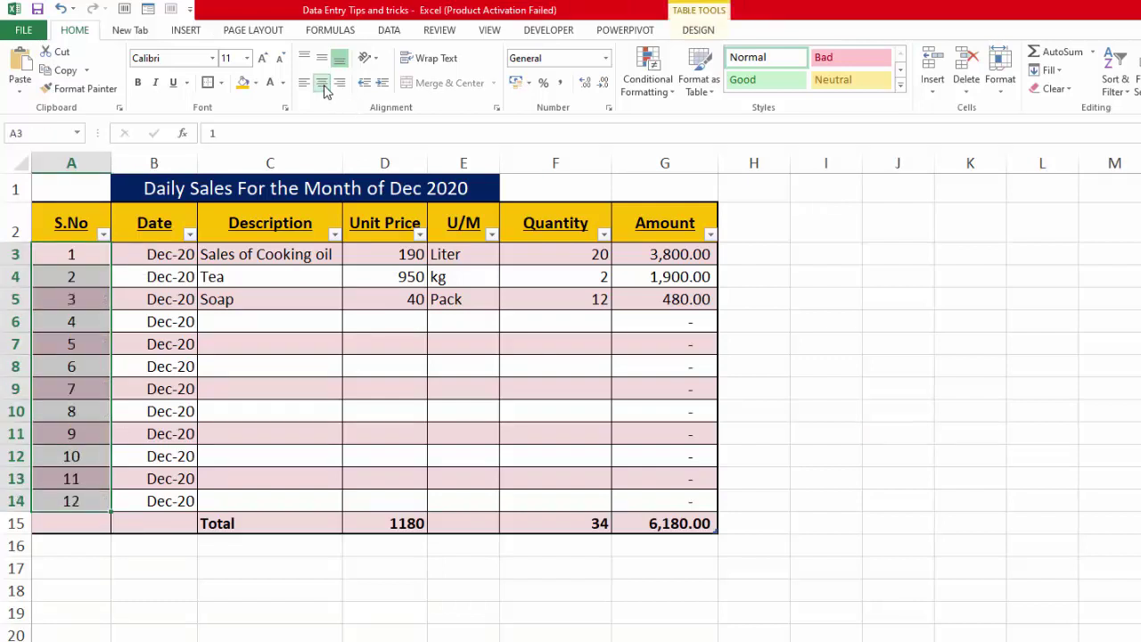
left_click_drag(693, 256, 705, 528)
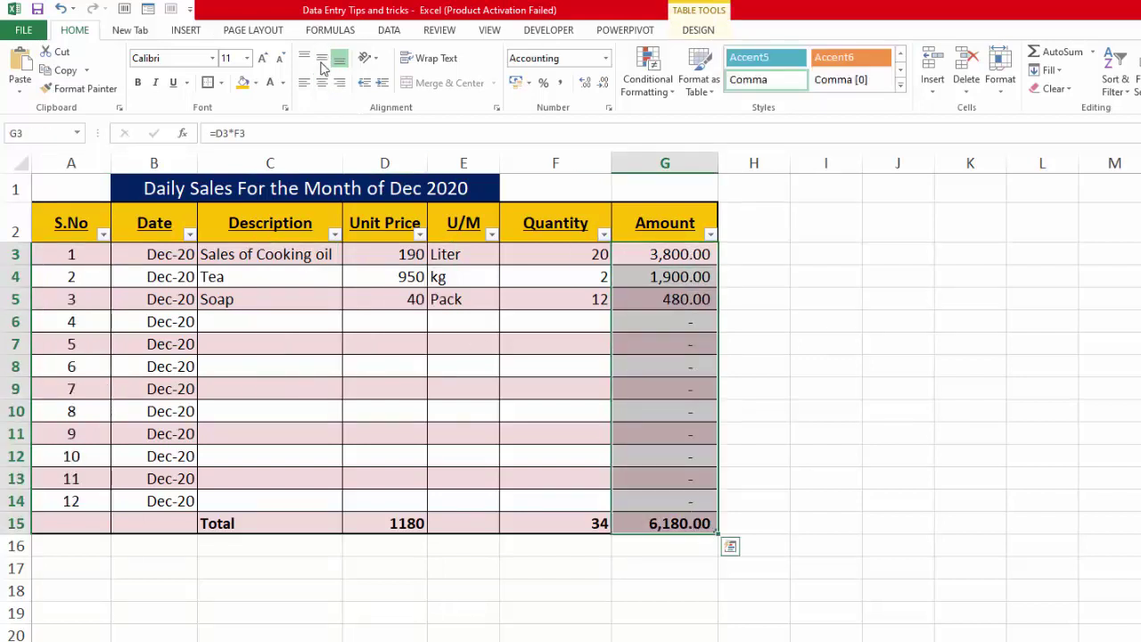
left_click(972, 431)
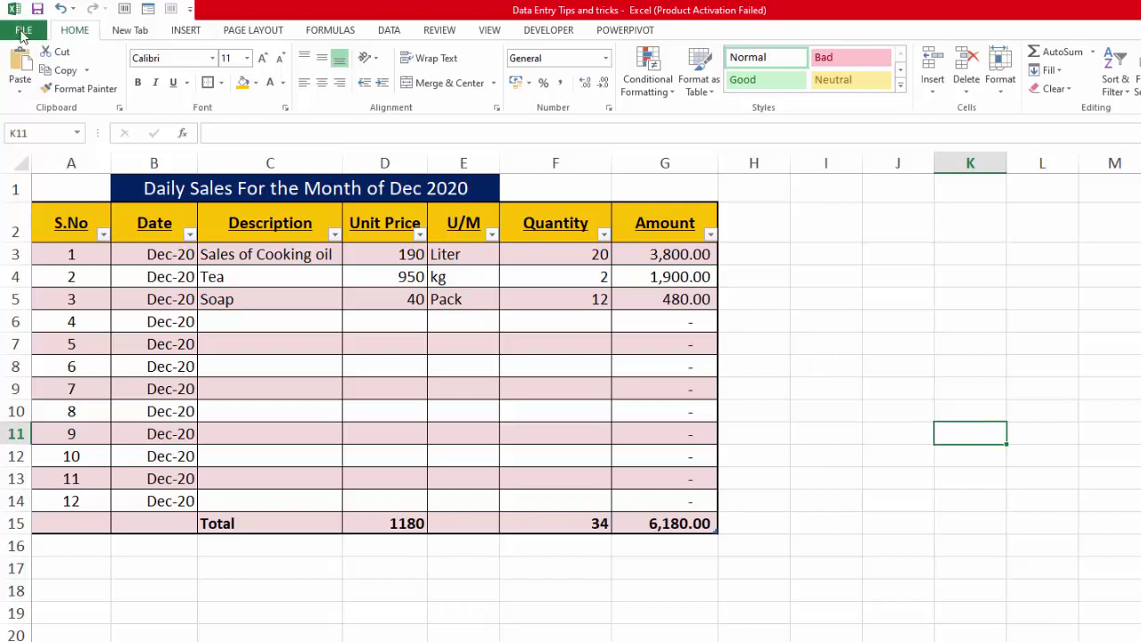
left_click(22, 32)
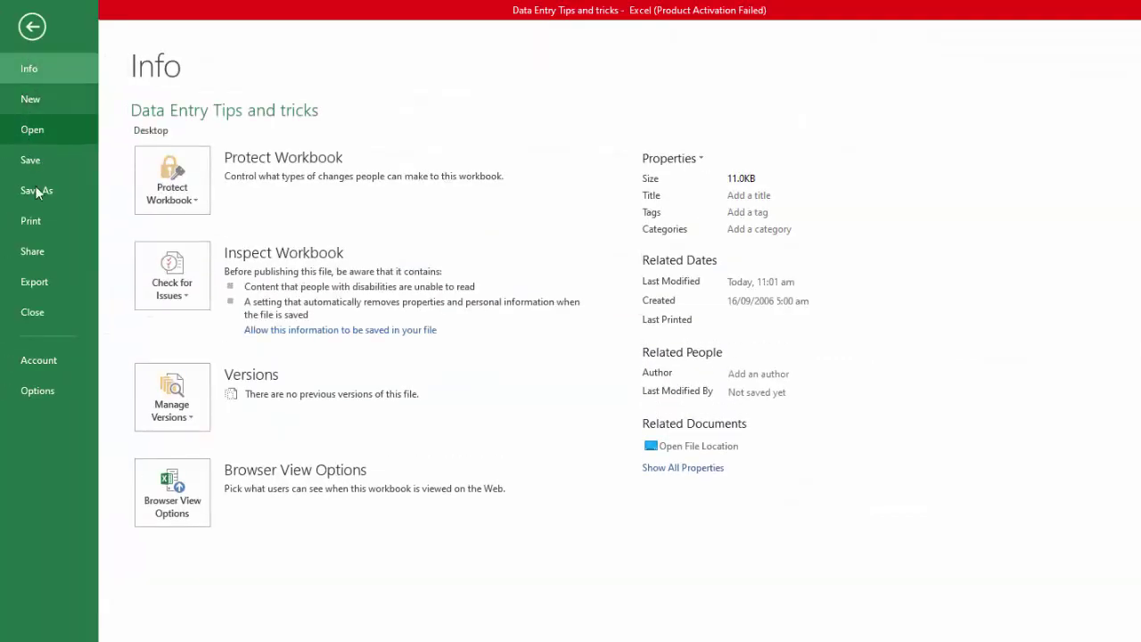
left_click(42, 229)
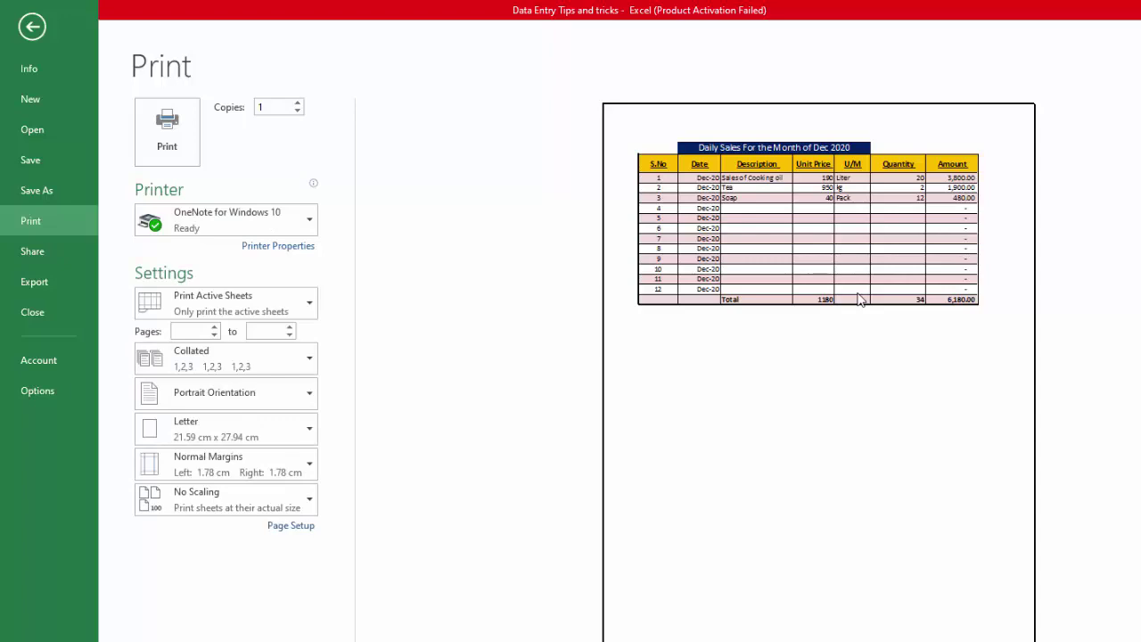
left_click(24, 34)
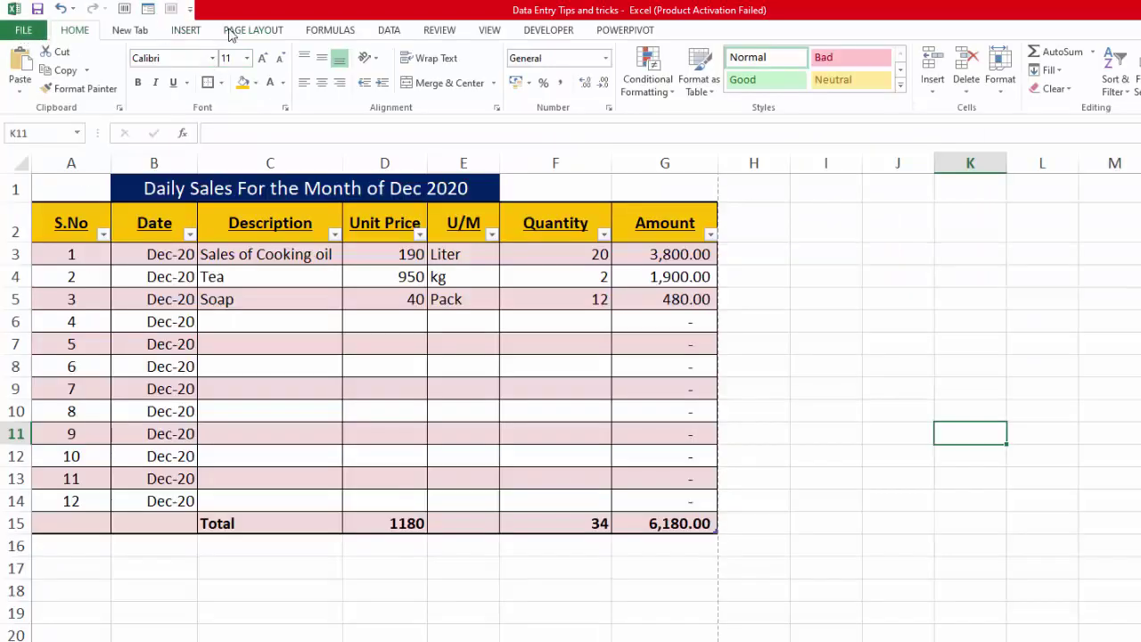
Set the table A1:G15 as the print area from Page Layout.
left_click(231, 34)
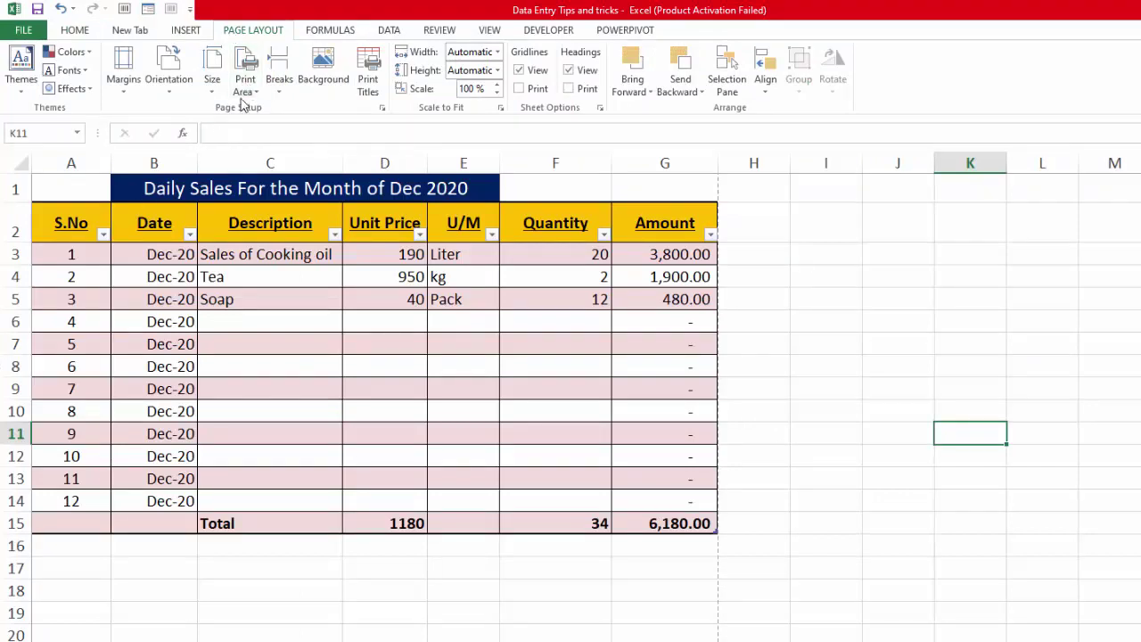
mouse_move(63, 188)
left_mouse_down()
mouse_move(262, 402)
mouse_move(637, 523)
left_mouse_up()
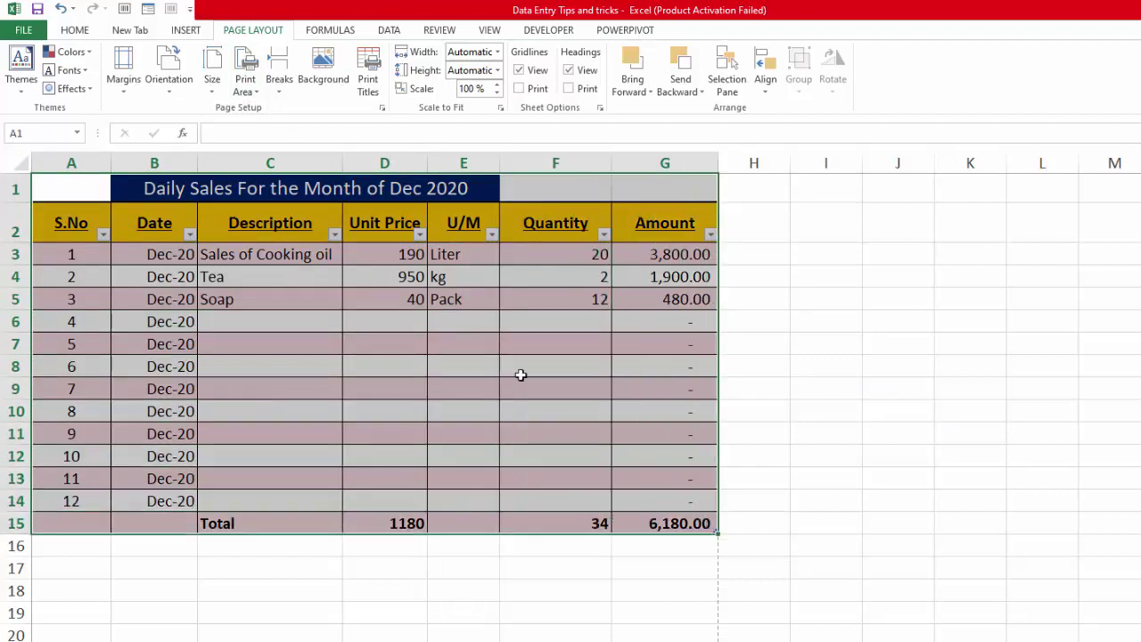
left_click(256, 93)
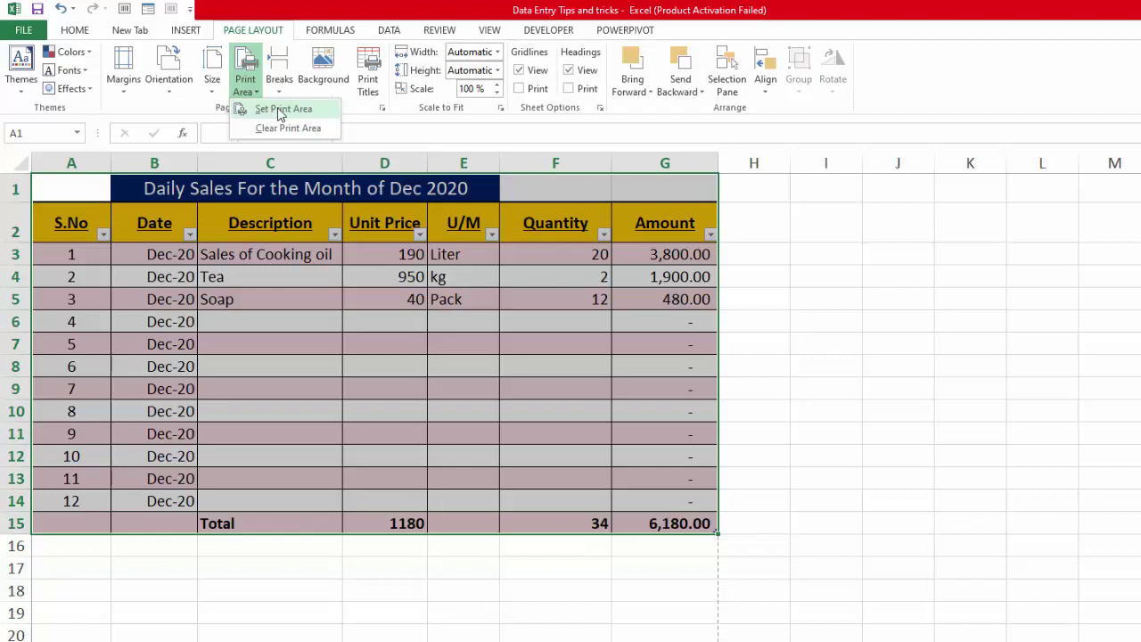
left_click(284, 111)
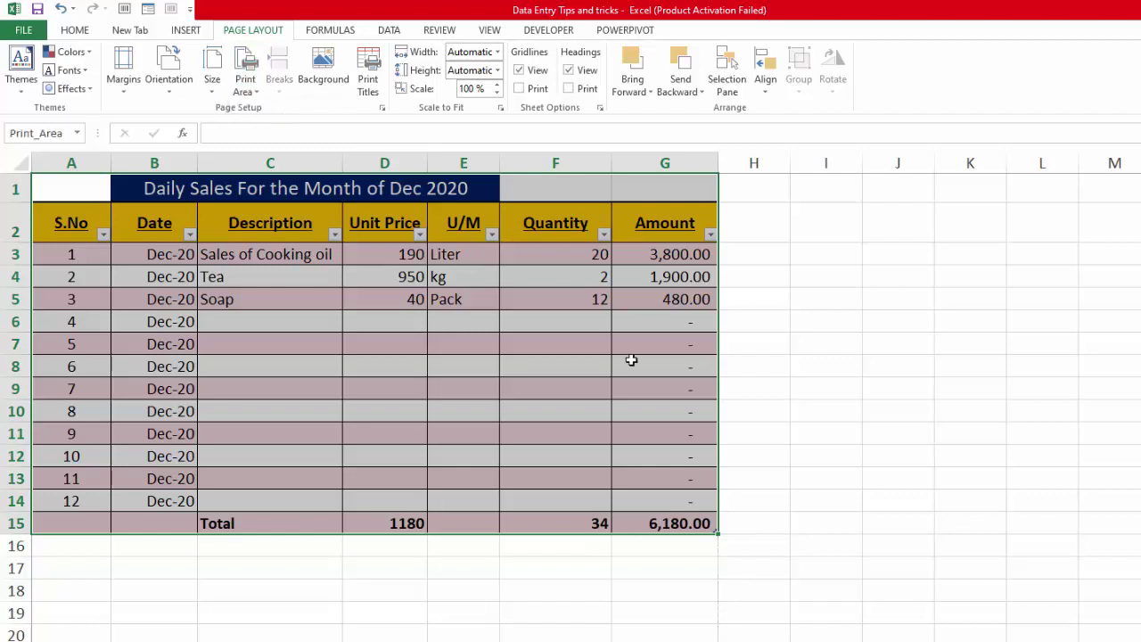
Review the Margins, Orientation and Size options, then open the workbook's Info page.
left_click(136, 90)
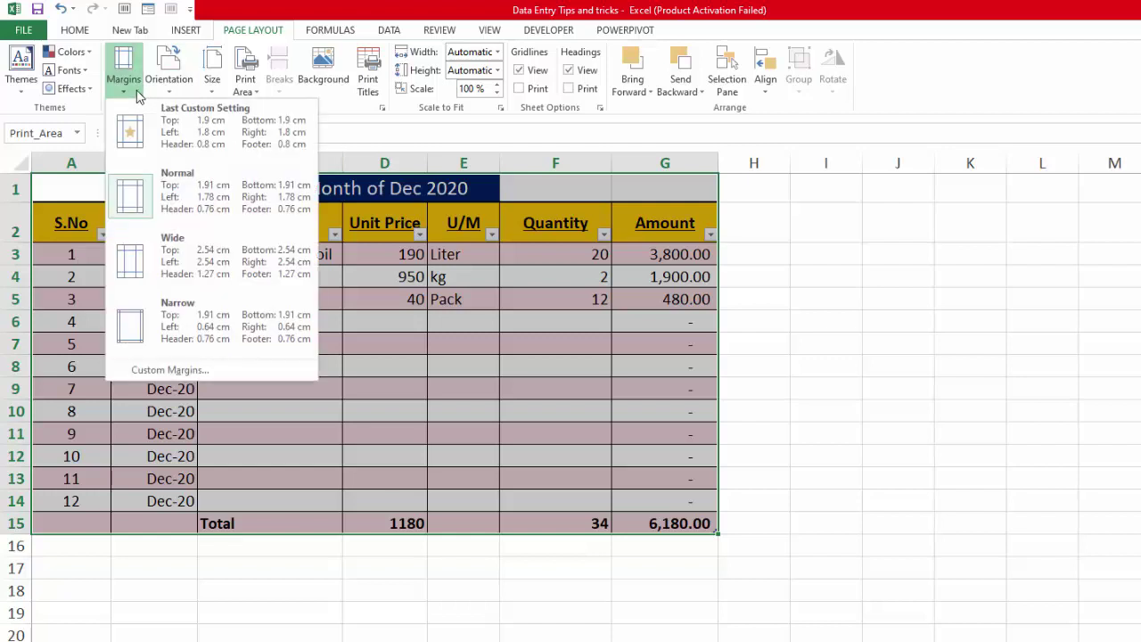
left_click(173, 93)
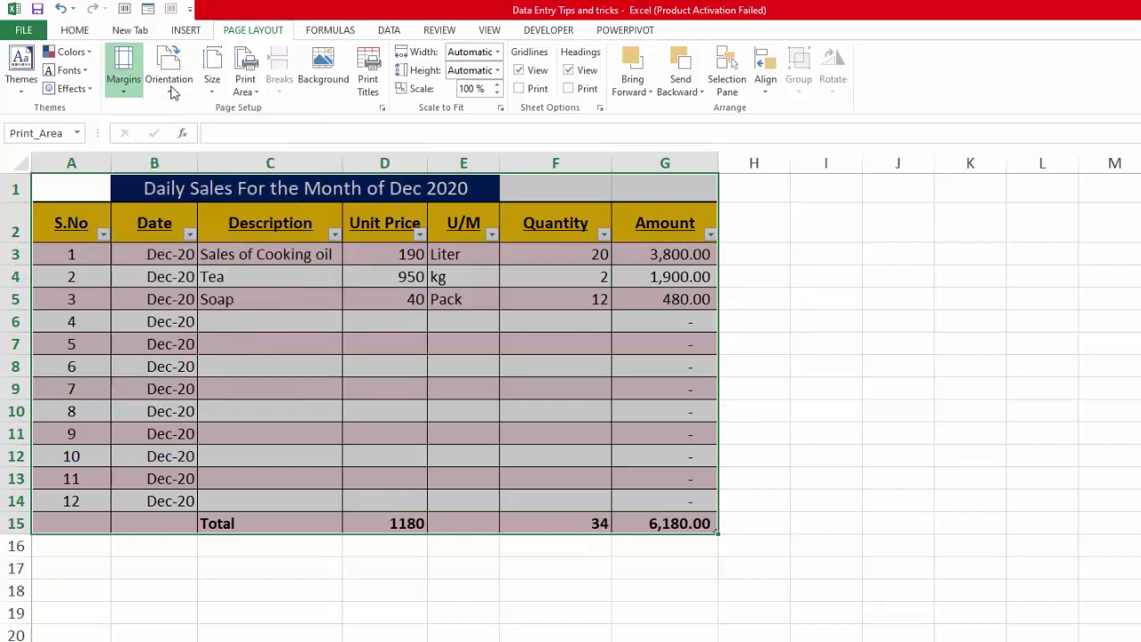
left_click(173, 93)
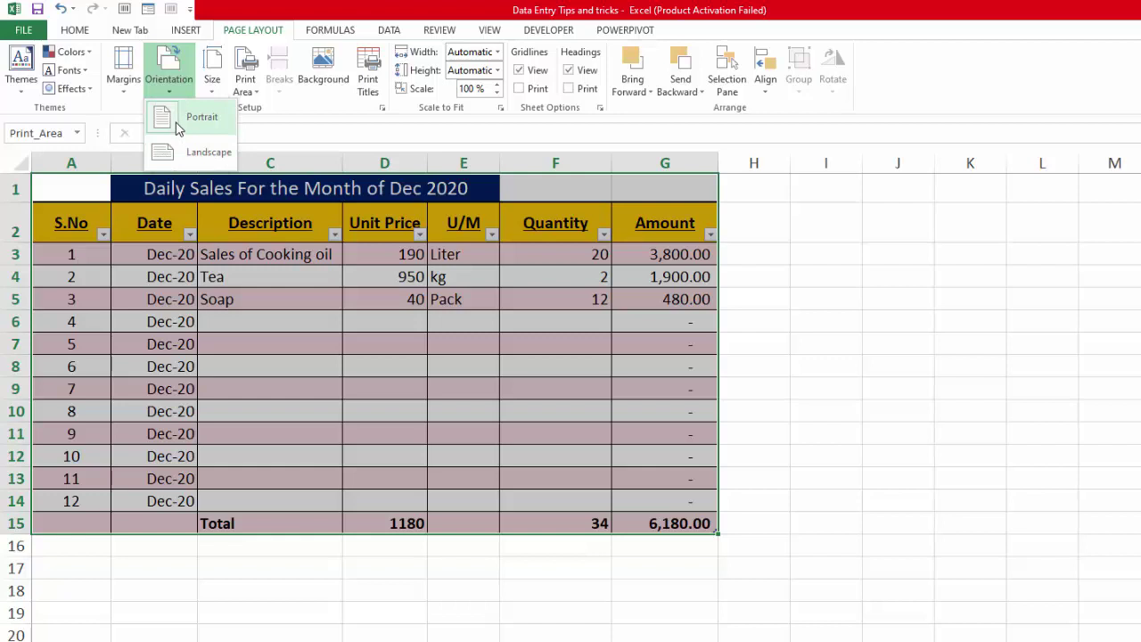
left_click(223, 96)
left_click(212, 93)
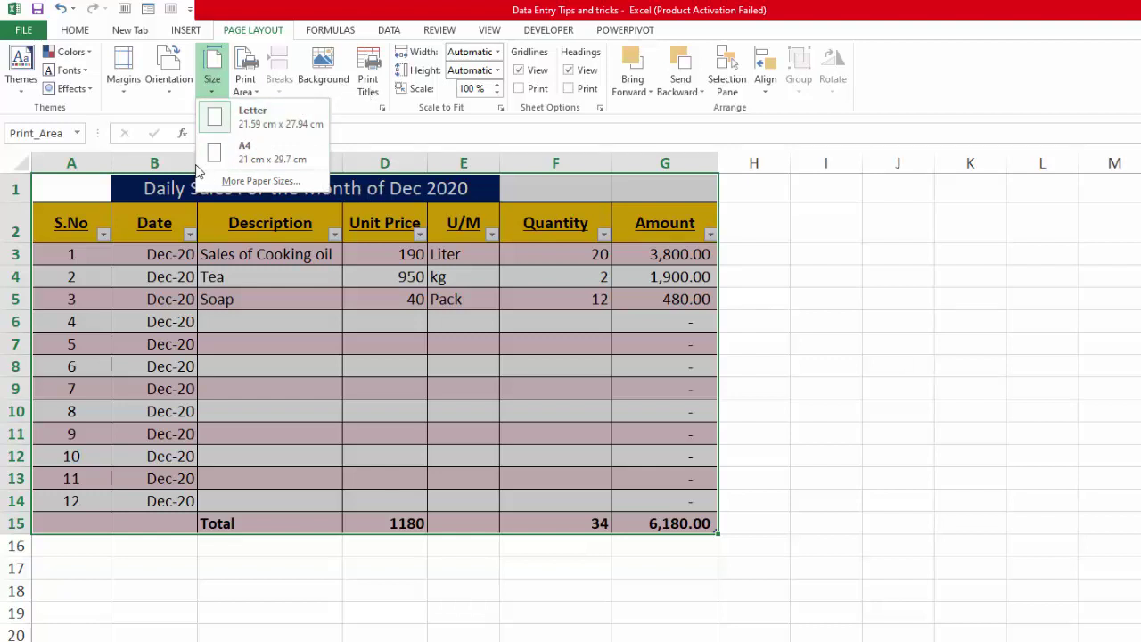
left_click(23, 30)
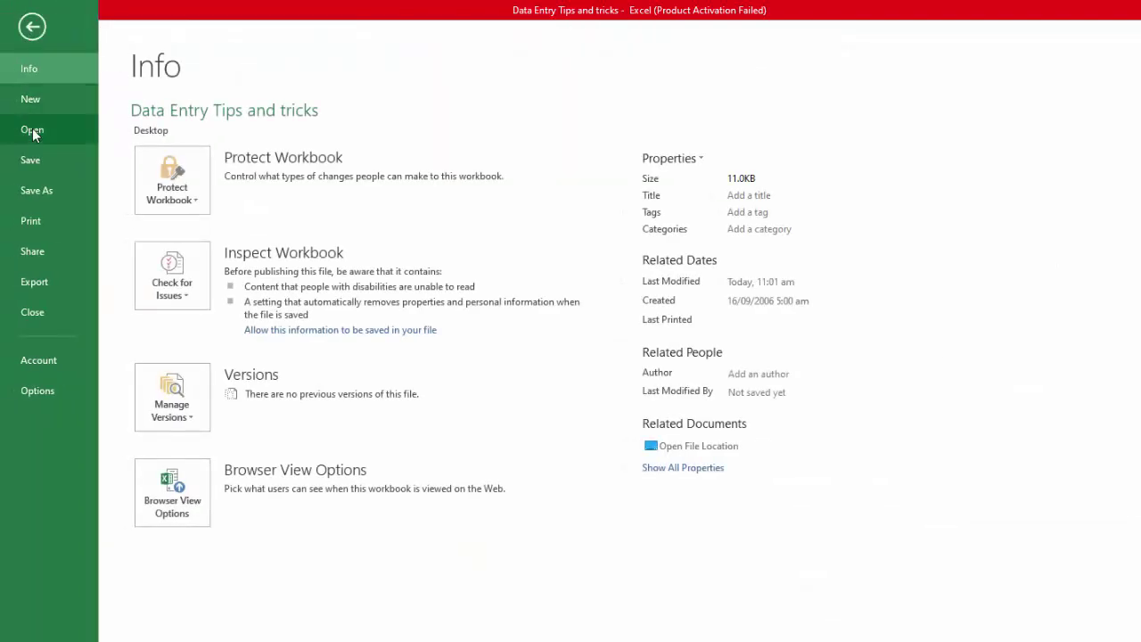
Preview the printout of the Daily Sales print area, then return to the worksheet.
left_click(40, 224)
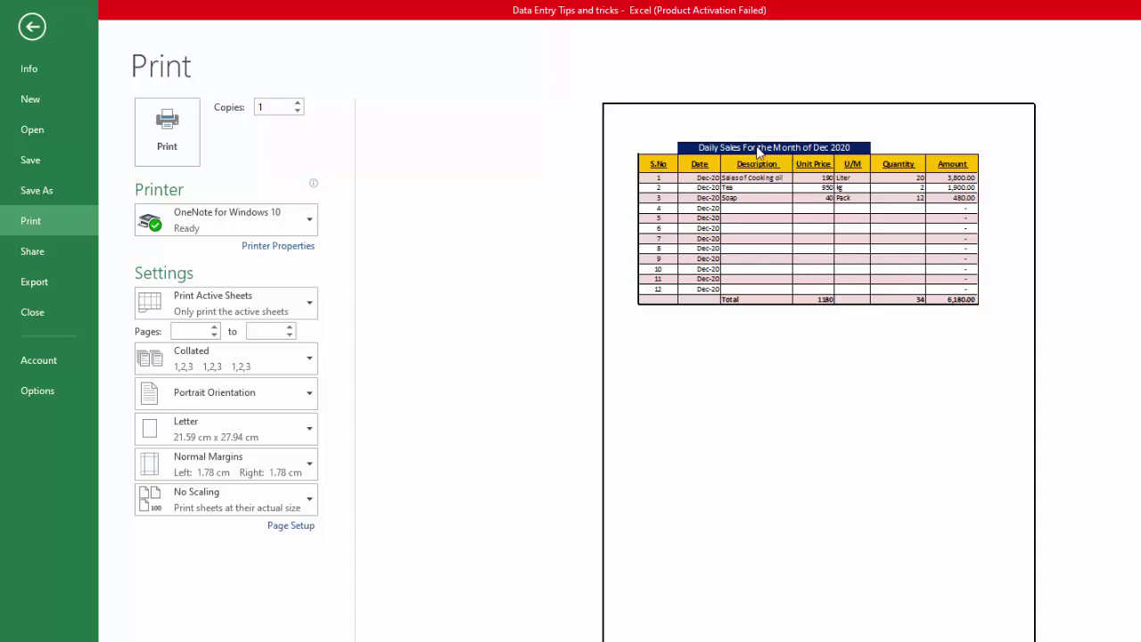
key("Escape")
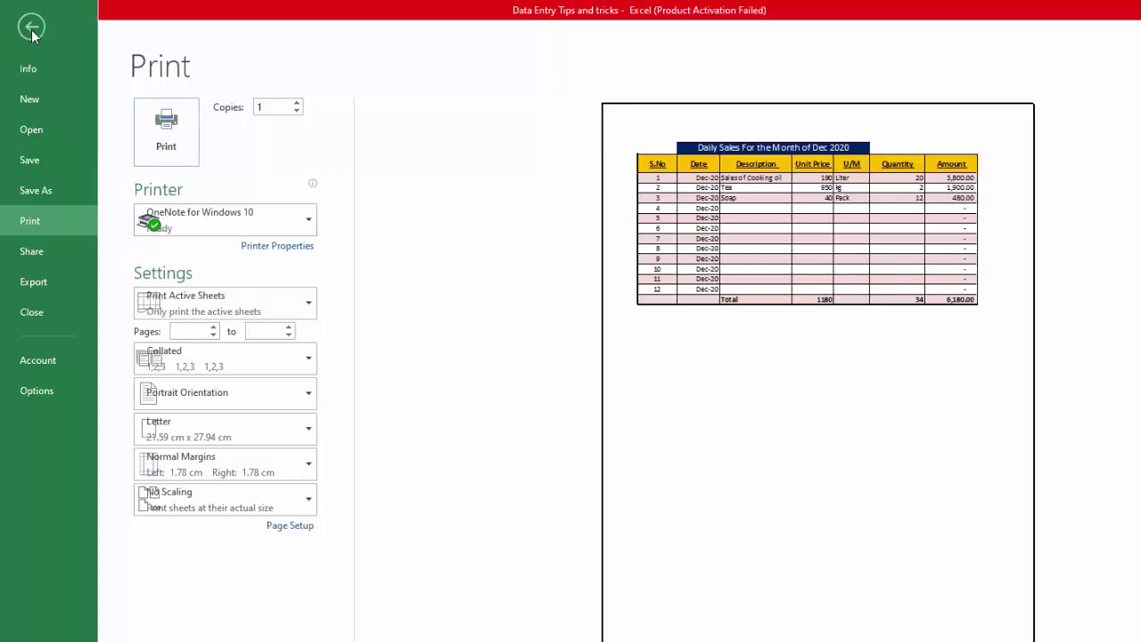
Merge and centre the Daily Sales title across B1:F1 and raise its font size to 18.
left_click(963, 326)
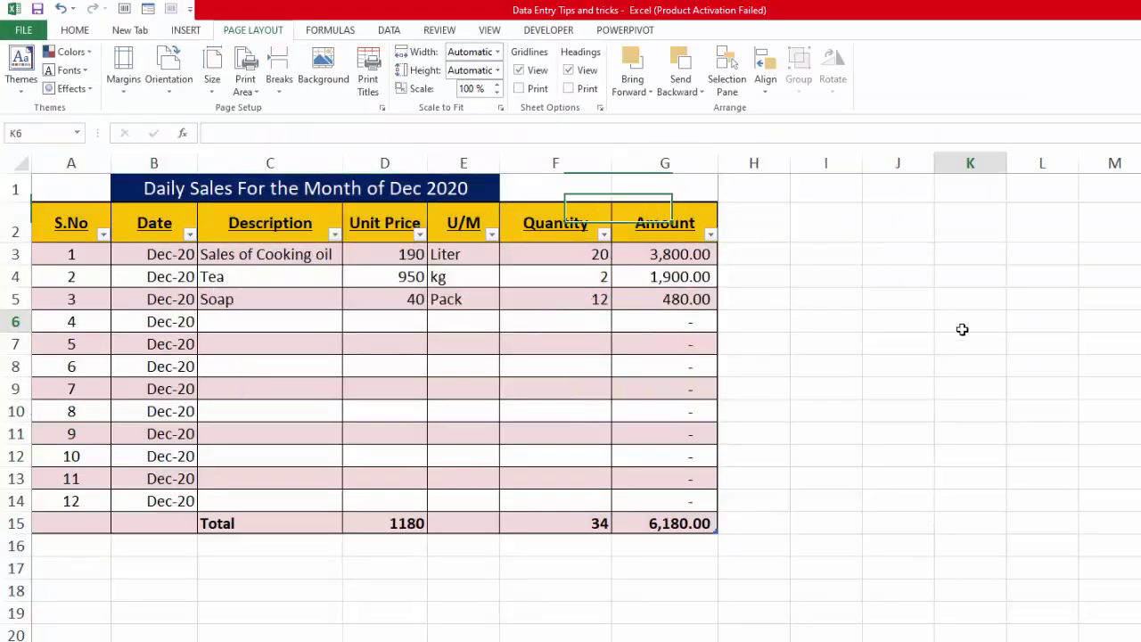
left_click_drag(408, 187, 501, 185)
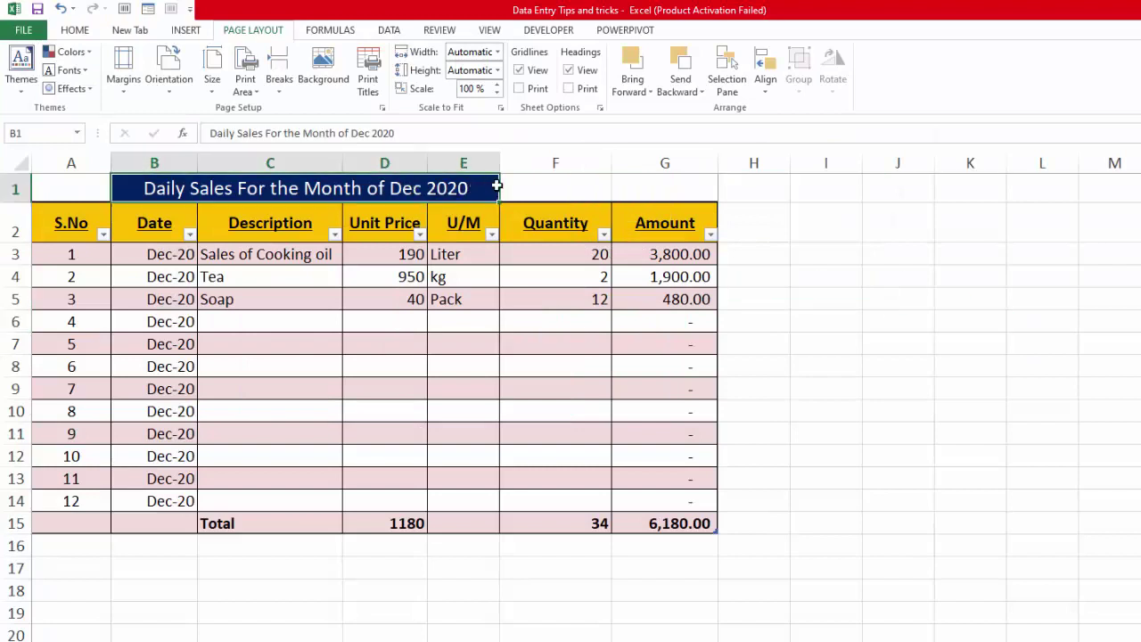
left_click(77, 34)
left_click(428, 86)
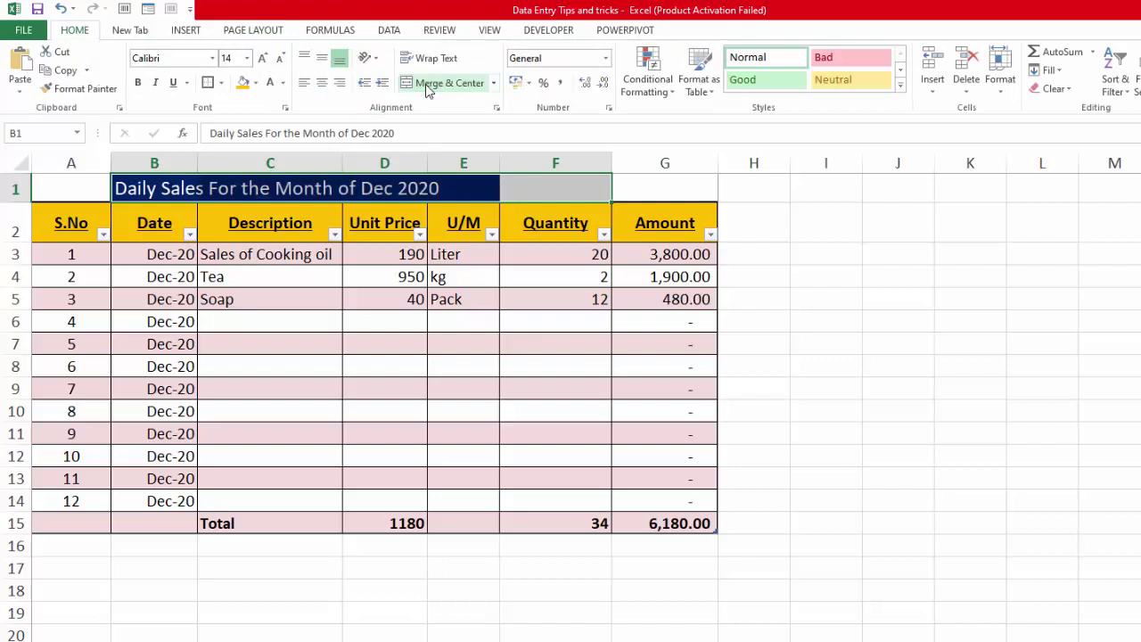
left_click(428, 87)
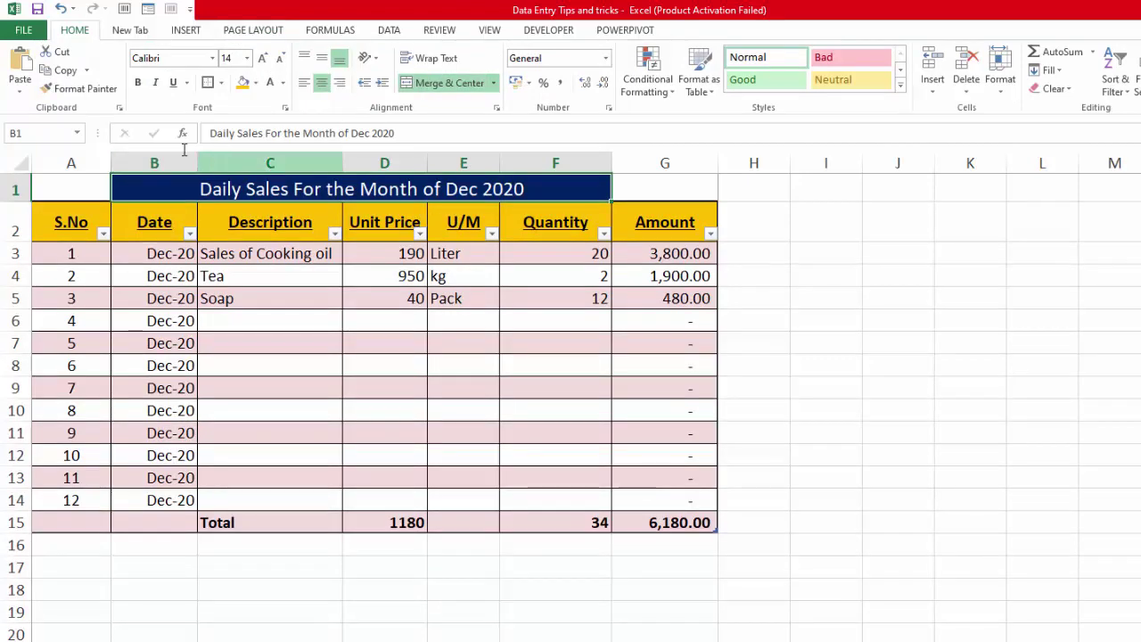
left_click(262, 59)
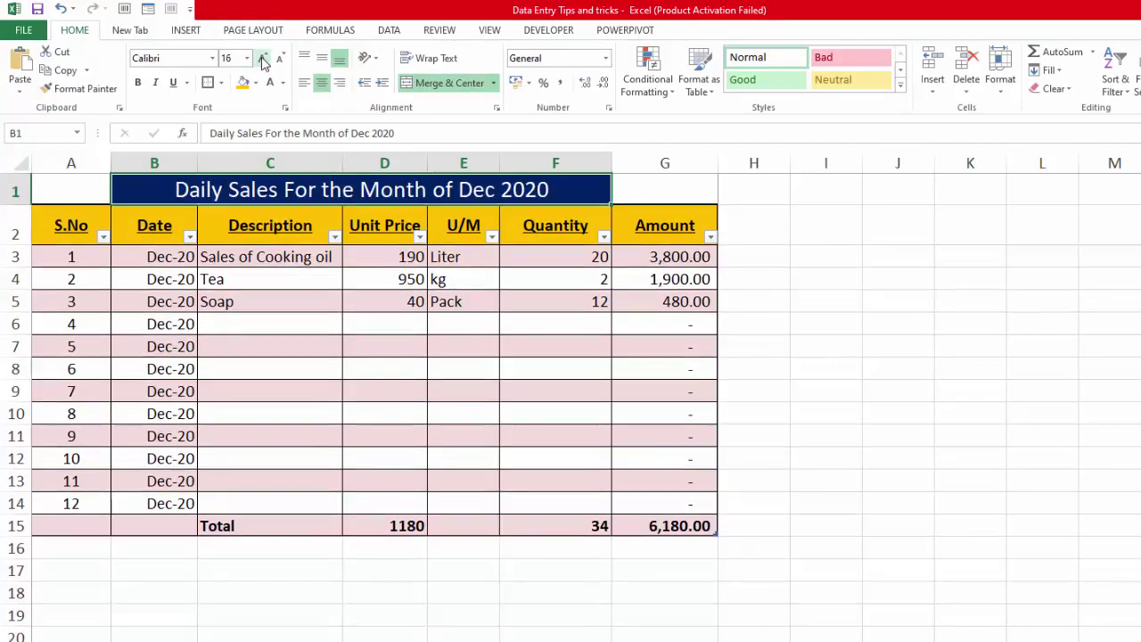
left_click(262, 59)
left_click(907, 366)
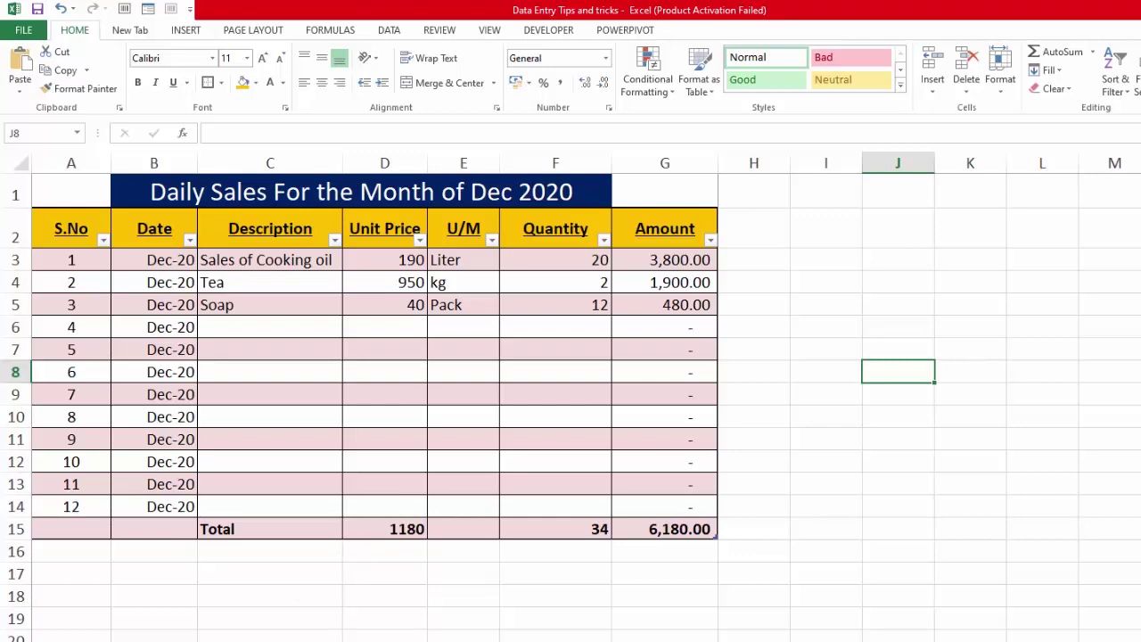
Switch to Sheet1 and rename it, typing 'daily sales' as the new name.
left_click(177, 609)
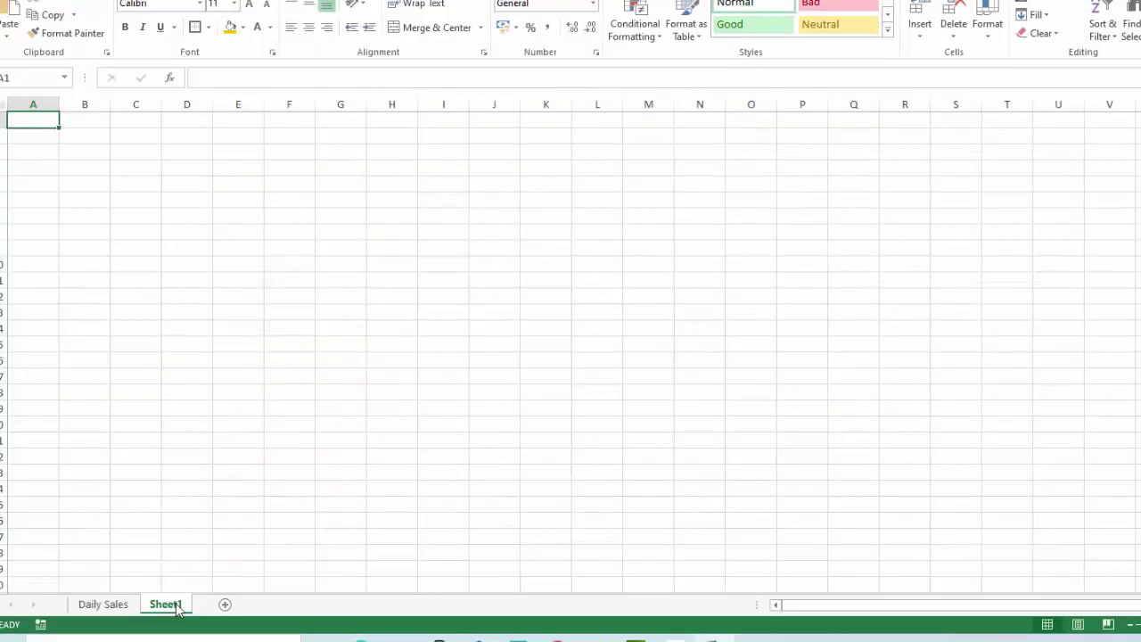
right_click(177, 609)
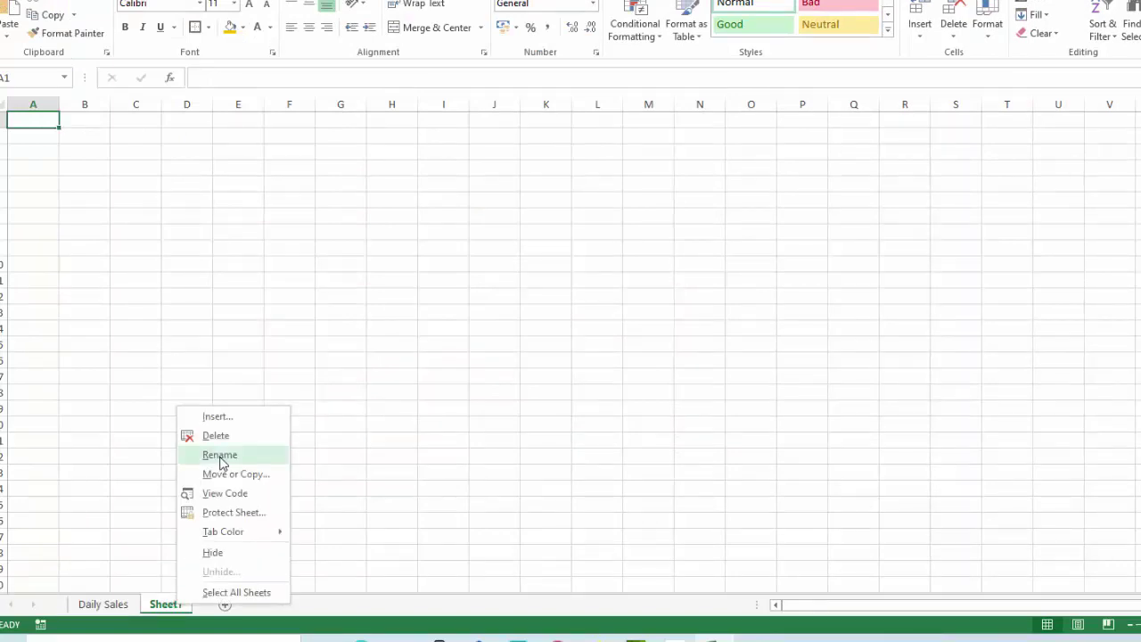
left_click(164, 605)
right_click(168, 606)
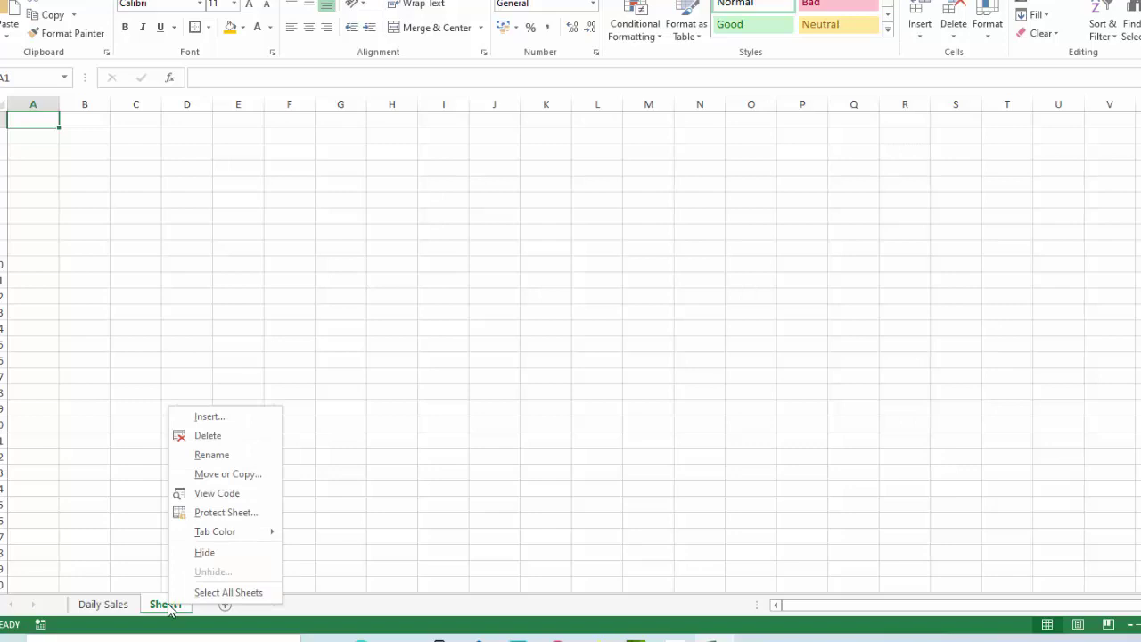
left_click(211, 455)
type("da")
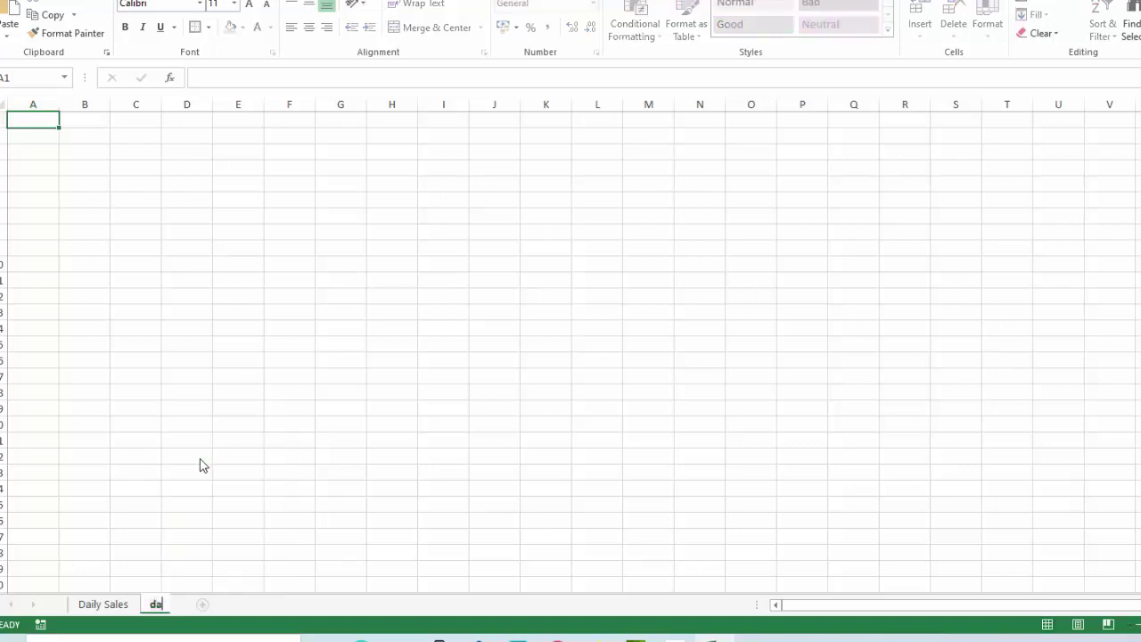
type("ily sale")
type("s")
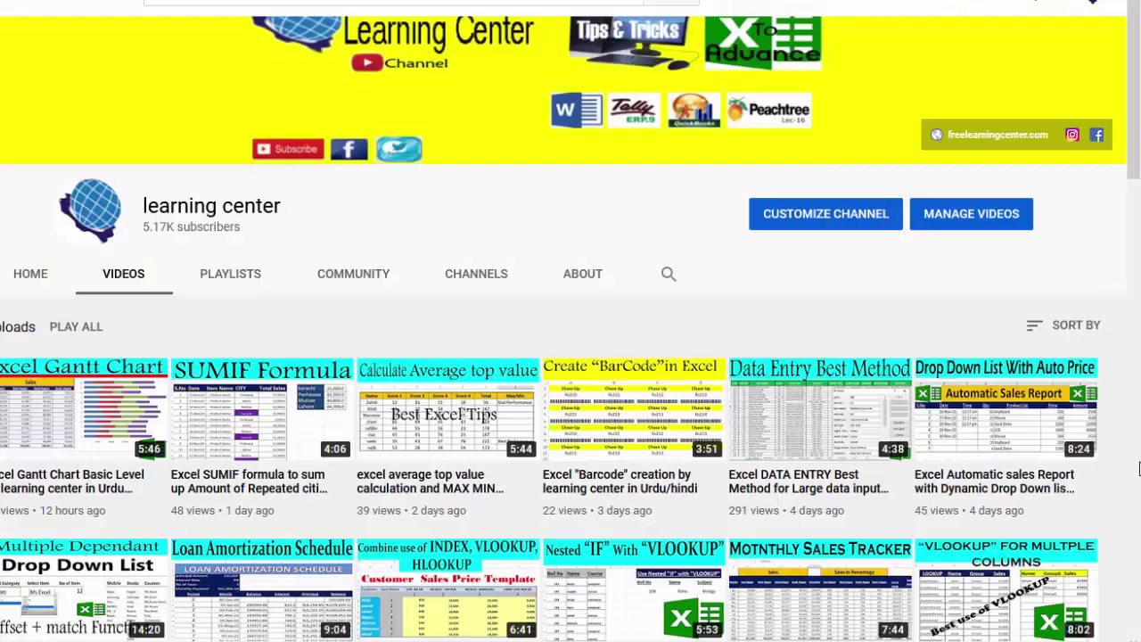